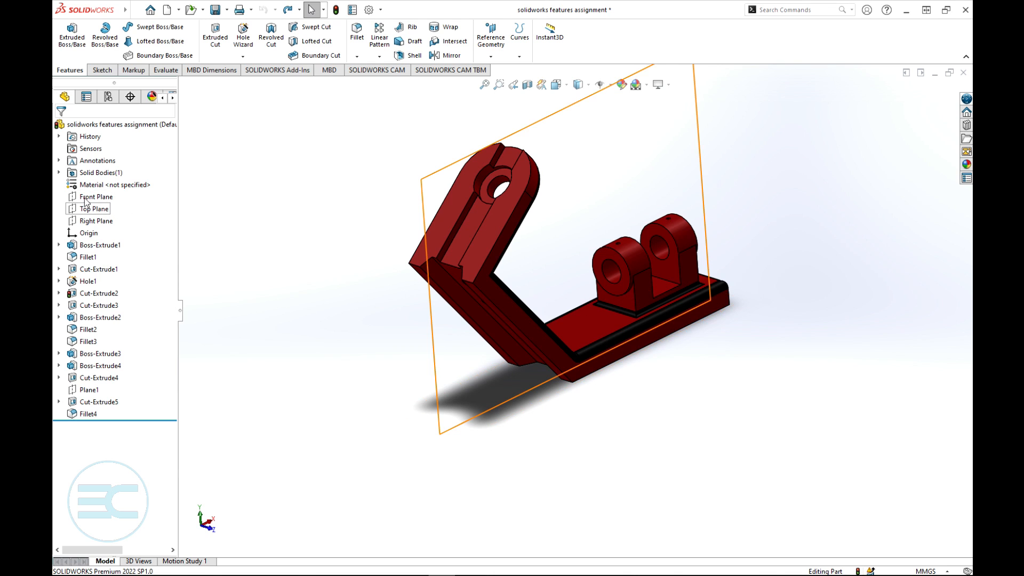
# - Highlight Fillet4 and Cut-Extrude2 from the feature history and examine each one on the model from several angles
pyautogui.moveTo(402, 351); pyautogui.dragTo(426, 338, button='middle')
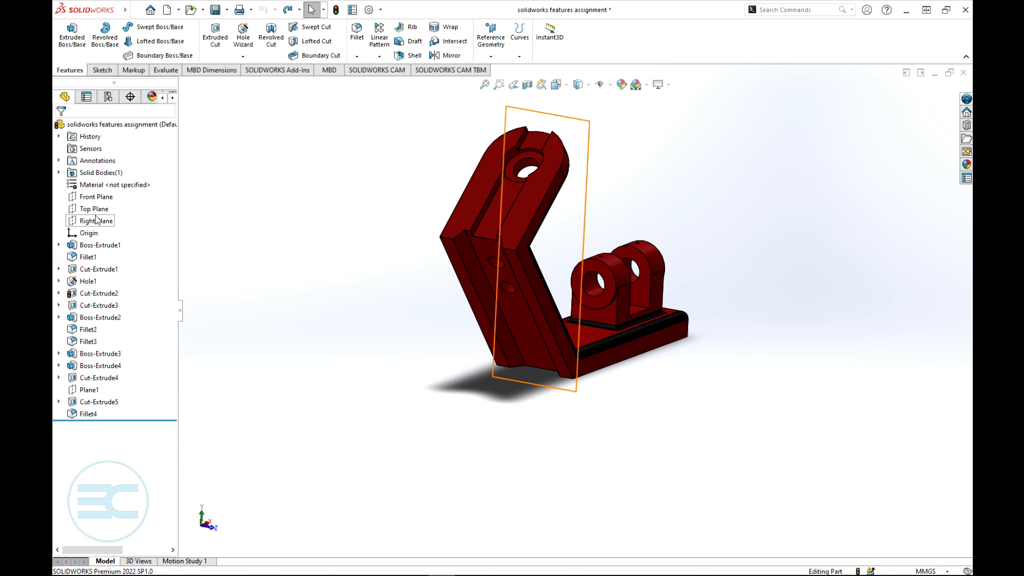
pyautogui.moveTo(437, 333); pyautogui.dragTo(401, 324, button='middle')
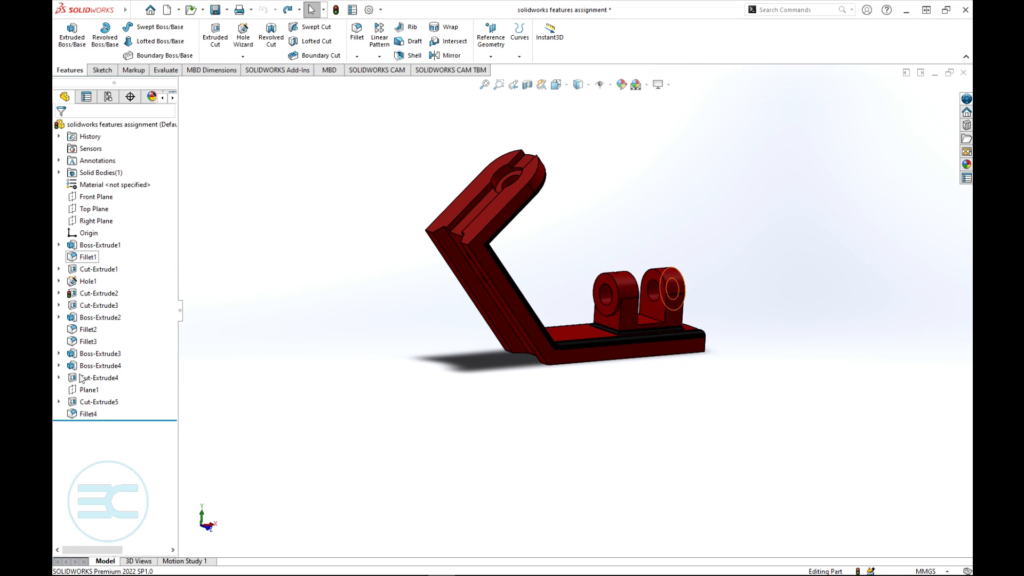
pyautogui.click(88, 414)
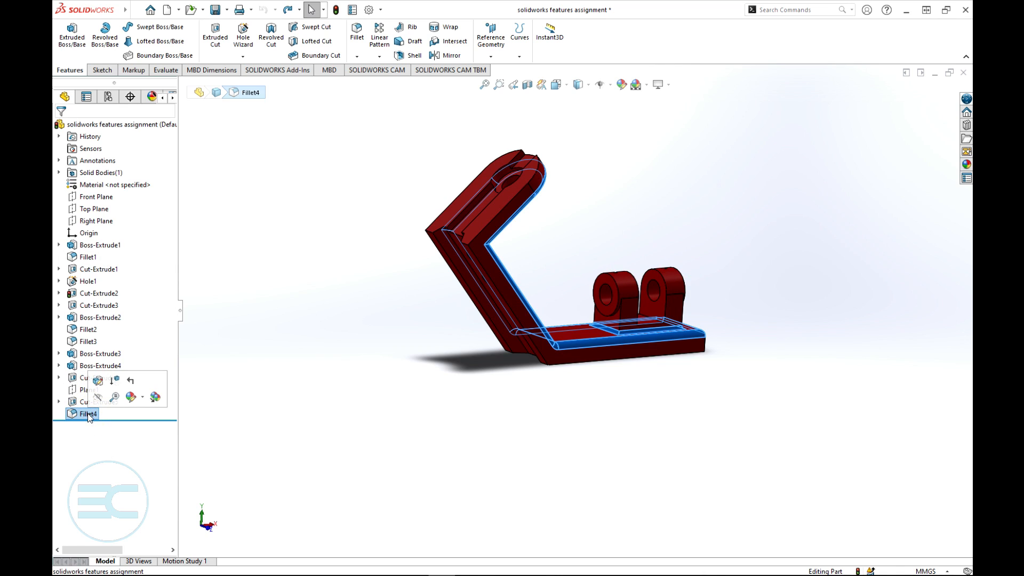
pyautogui.moveTo(518, 393); pyautogui.dragTo(469, 380, button='middle')
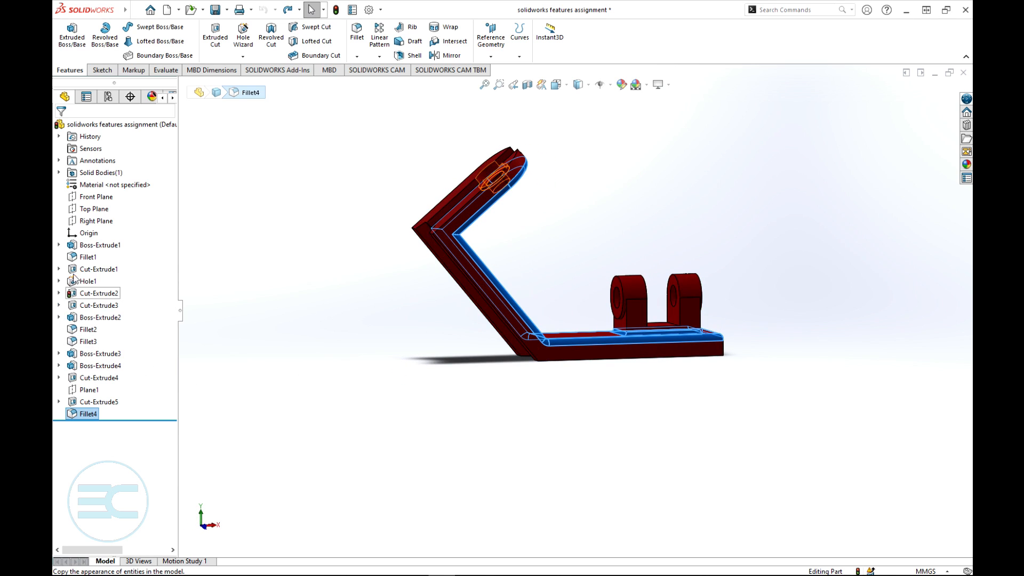
pyautogui.click(96, 295)
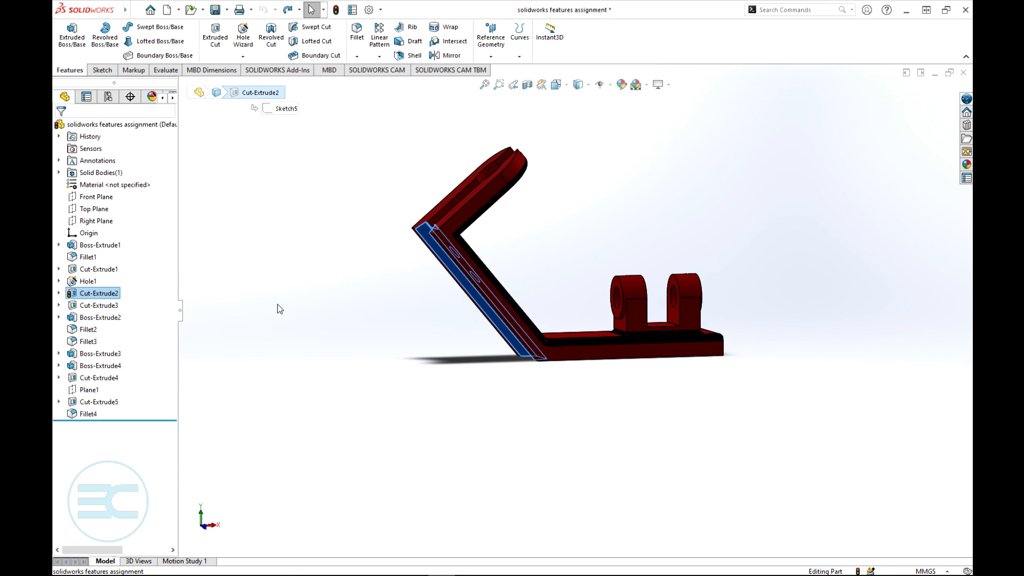
pyautogui.moveTo(277, 305); pyautogui.dragTo(342, 308, button='middle')
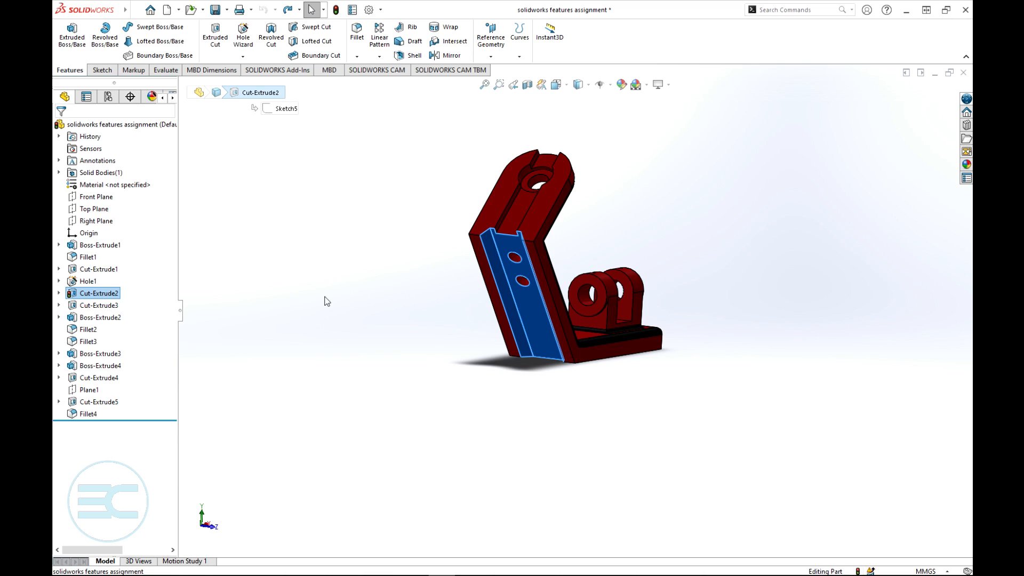
pyautogui.click(354, 328)
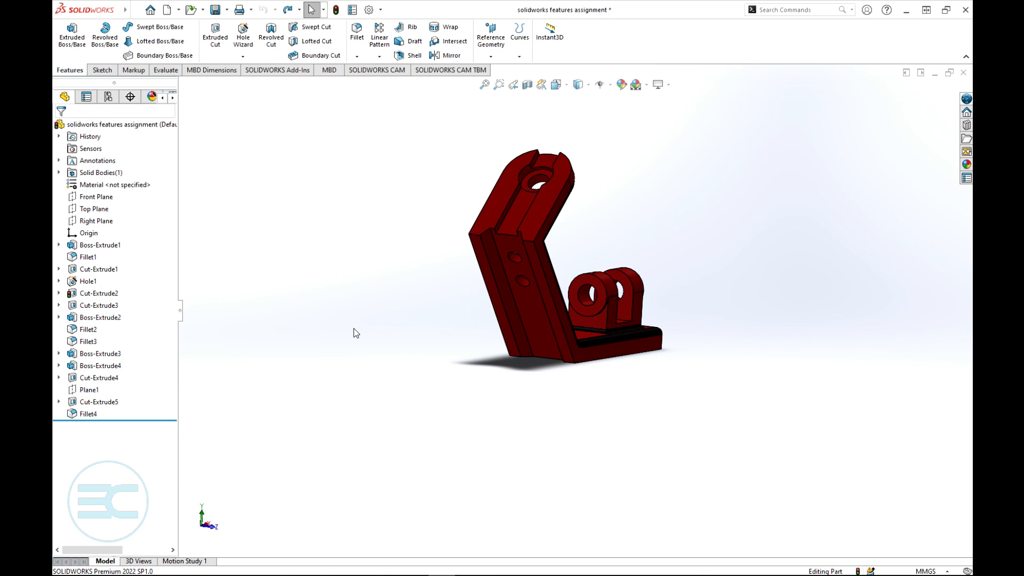
# - Set the depth dimension of the Cut-Extrude2 groove on the angled arm to 7 mm and inspect the model
pyautogui.click(532, 317)
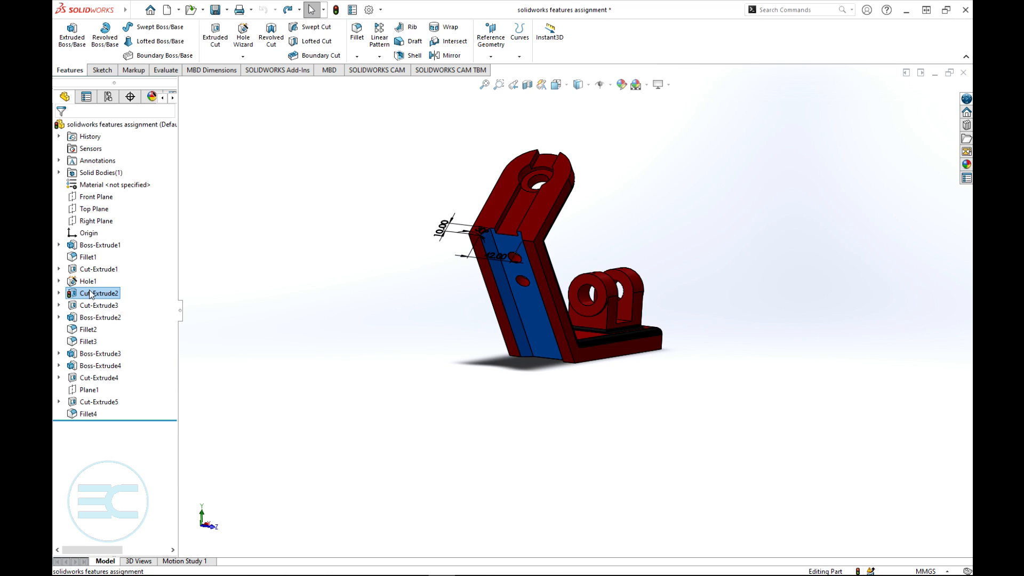
pyautogui.click(398, 388)
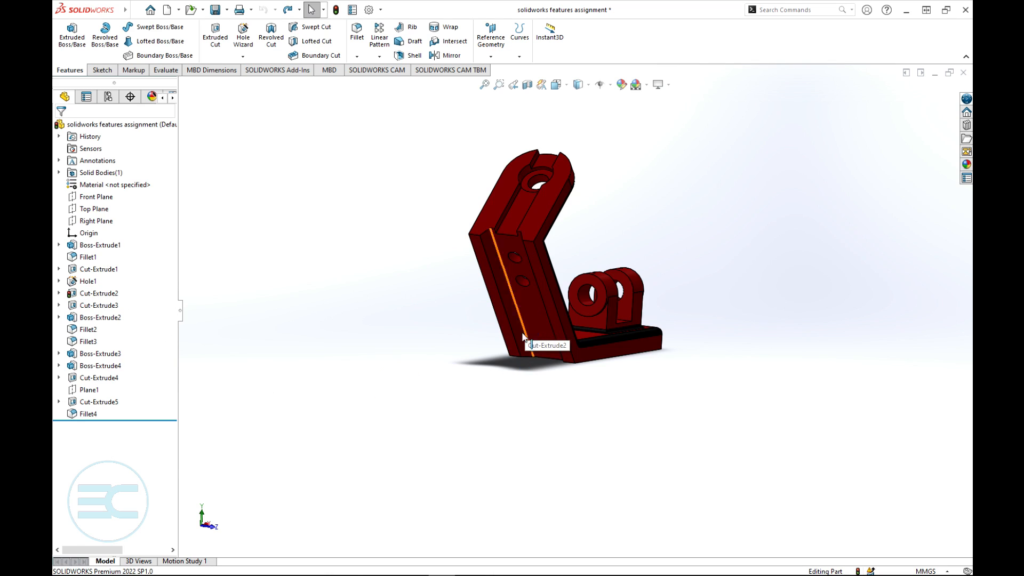
pyautogui.moveTo(490, 348); pyautogui.dragTo(469, 332, button='middle')
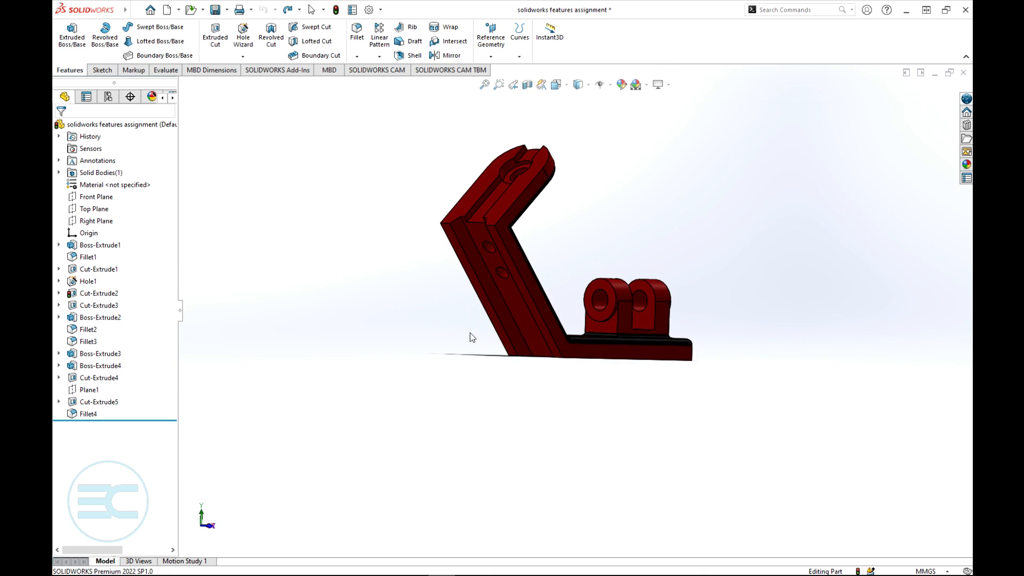
pyautogui.click(515, 312)
pyautogui.moveTo(407, 288); pyautogui.dragTo(412, 386, button='middle')
pyautogui.scroll(-5, 470, 327)
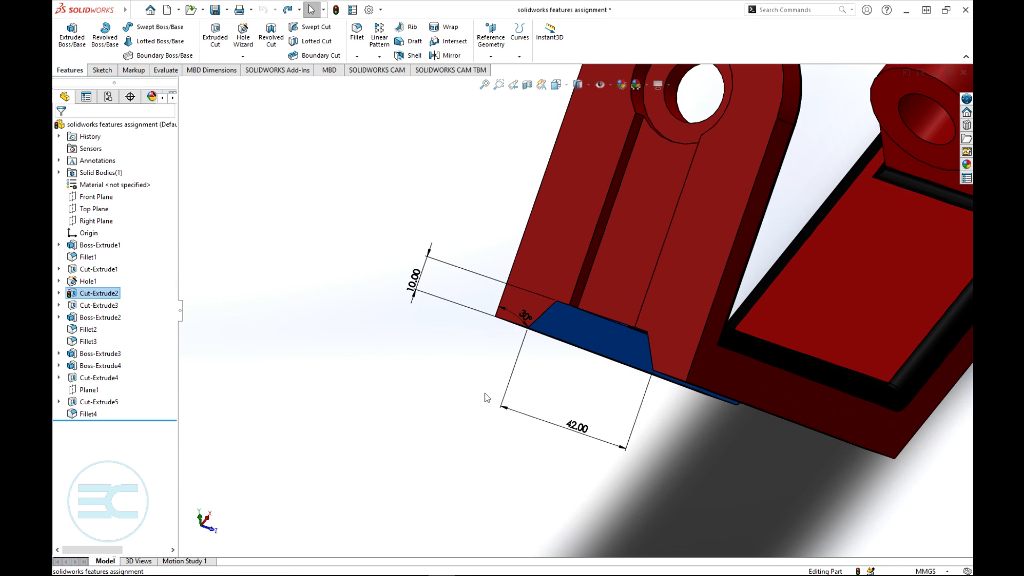
pyautogui.doubleClick(417, 286)
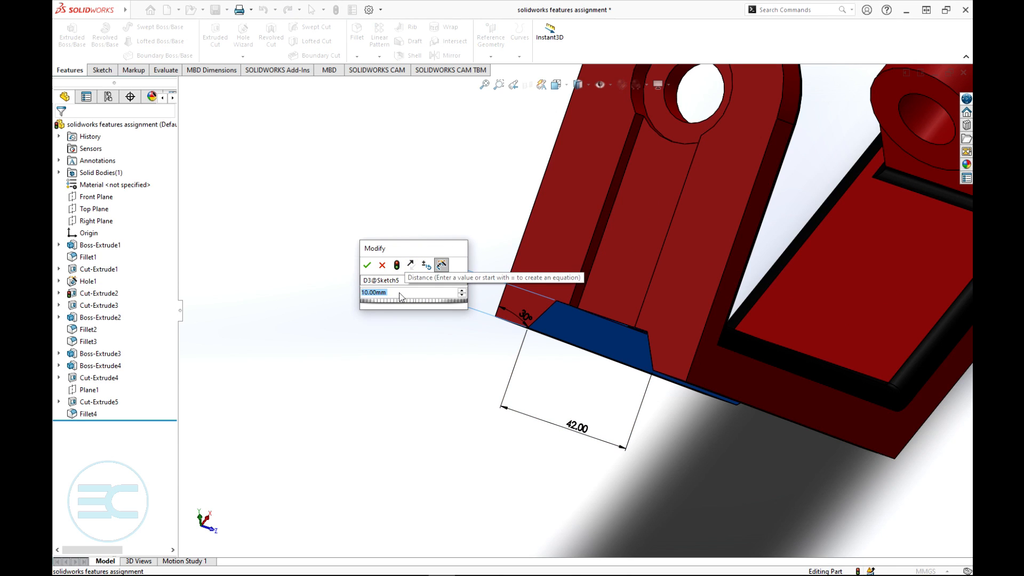
pyautogui.write('7')
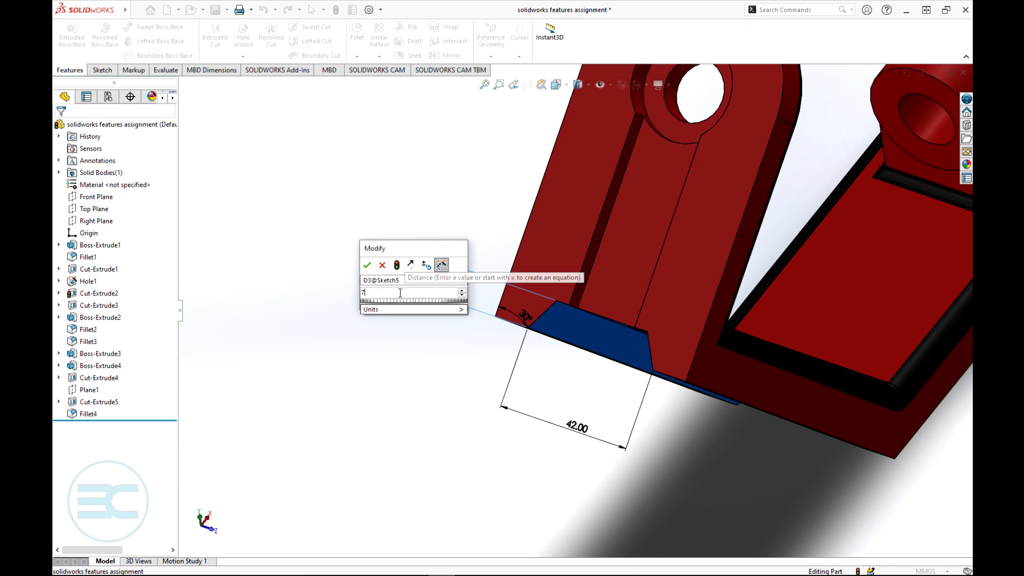
pyautogui.click(367, 265)
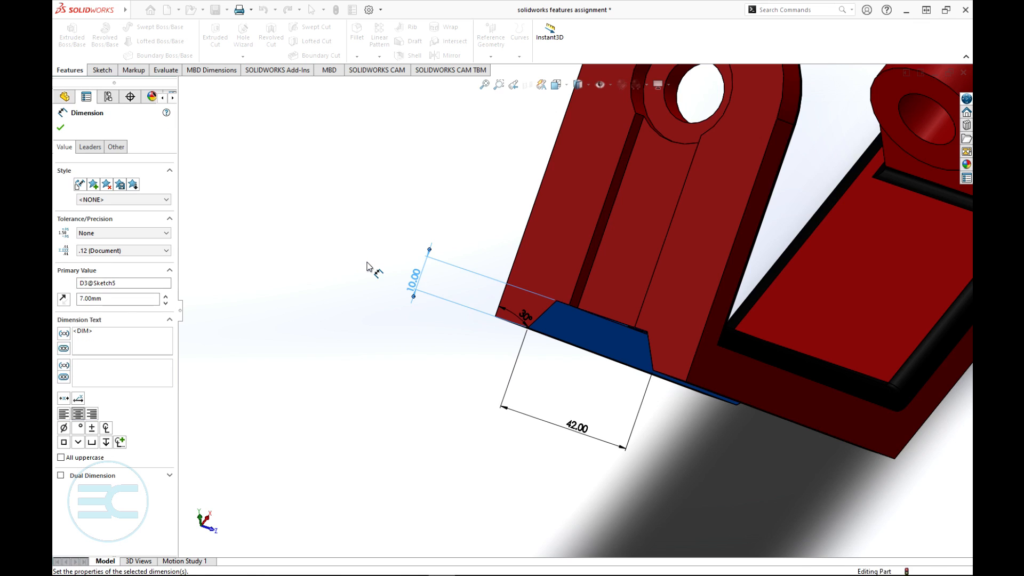
pyautogui.click(60, 128)
pyautogui.moveTo(441, 331); pyautogui.dragTo(422, 286, button='middle')
pyautogui.scroll(5, 485, 328)
pyautogui.scroll(-7, 576, 352)
pyautogui.scroll(4, 517, 344)
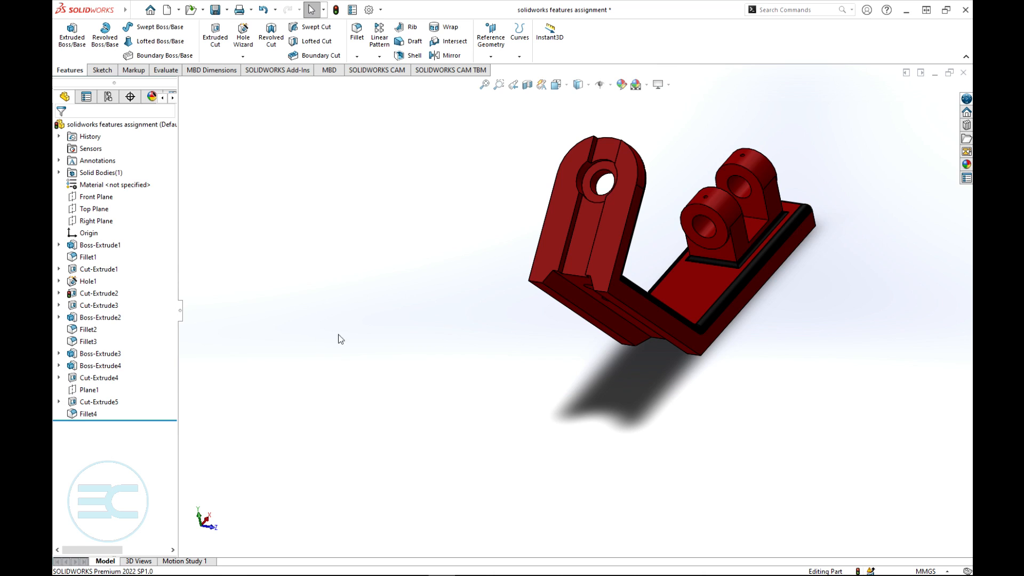
# - Try to reorder Fillet4 up the feature history to Cut-Extrude2
pyautogui.click(88, 415)
pyautogui.moveTo(88, 415); pyautogui.dragTo(89, 330)
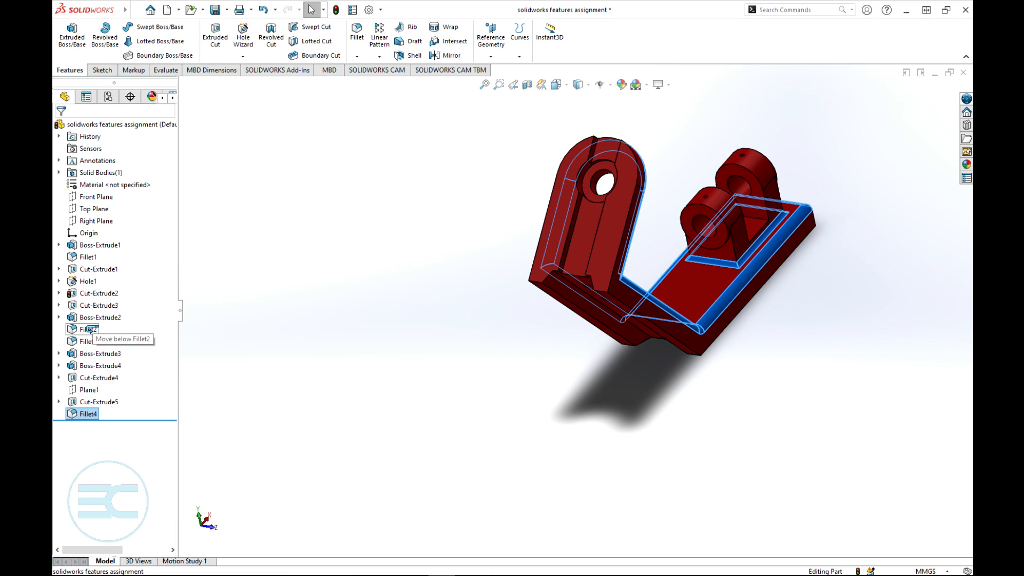
pyautogui.moveTo(89, 329); pyautogui.dragTo(91, 317)
pyautogui.moveTo(95, 308)
pyautogui.mouseDown()
pyautogui.moveTo(94, 285)
pyautogui.moveTo(94, 305)
pyautogui.moveTo(93, 295)
pyautogui.mouseUp()
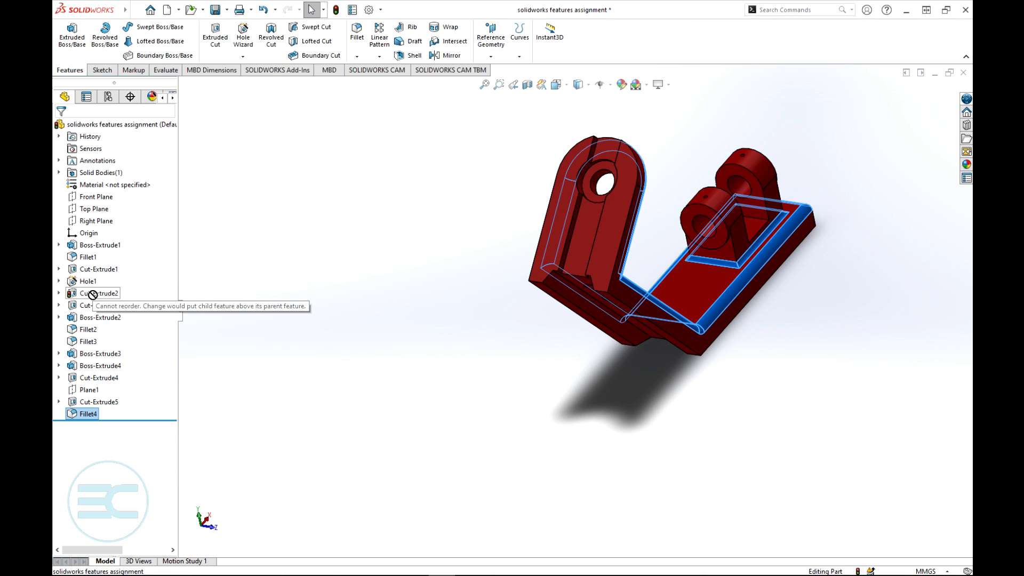
pyautogui.moveTo(93, 295); pyautogui.dragTo(88, 414)
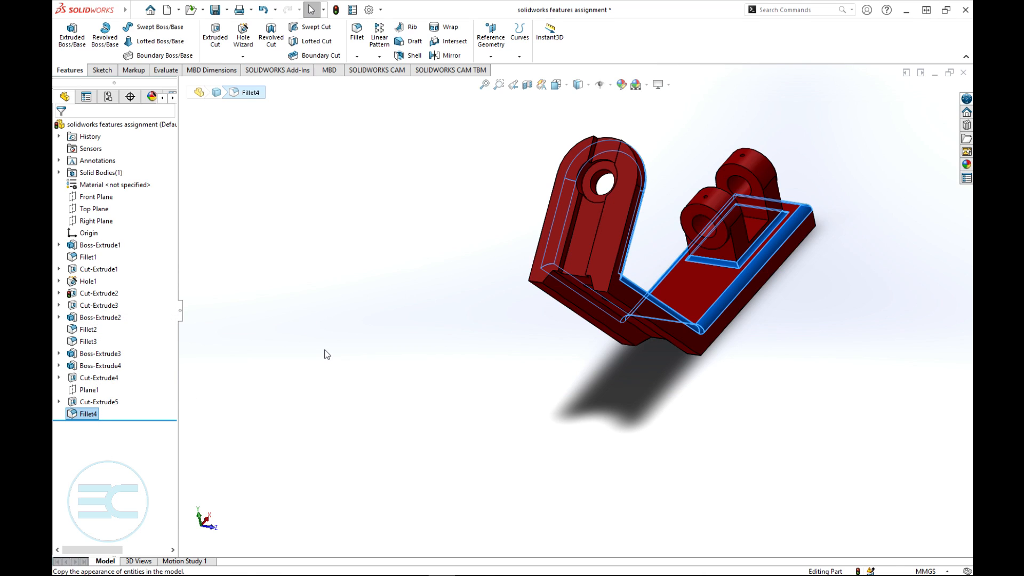
pyautogui.click(472, 306)
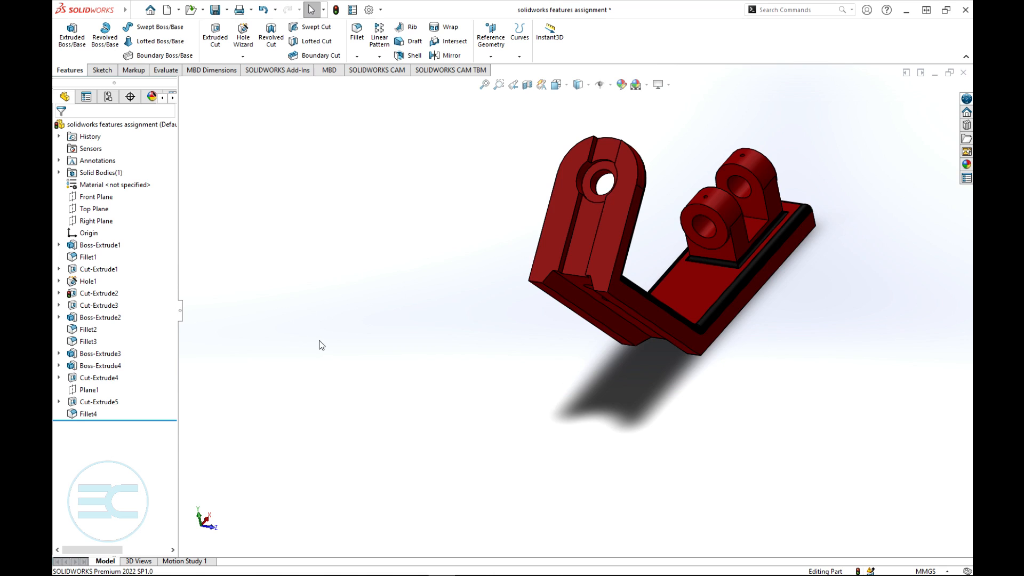
# - Highlight Boss-Extrude2 and Boss-Extrude1 and examine which parts of the model each extrusion forms
pyautogui.scroll(3, 538, 376)
pyautogui.moveTo(696, 352); pyautogui.dragTo(621, 350, button='middle')
pyautogui.scroll(2, 619, 350)
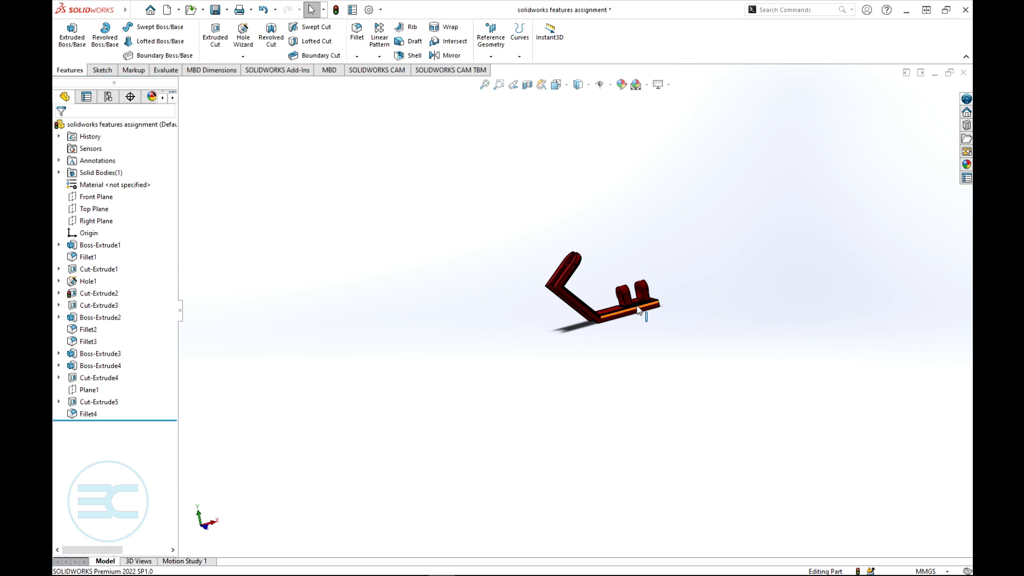
pyautogui.scroll(-5, 635, 303)
pyautogui.scroll(-2, 613, 308)
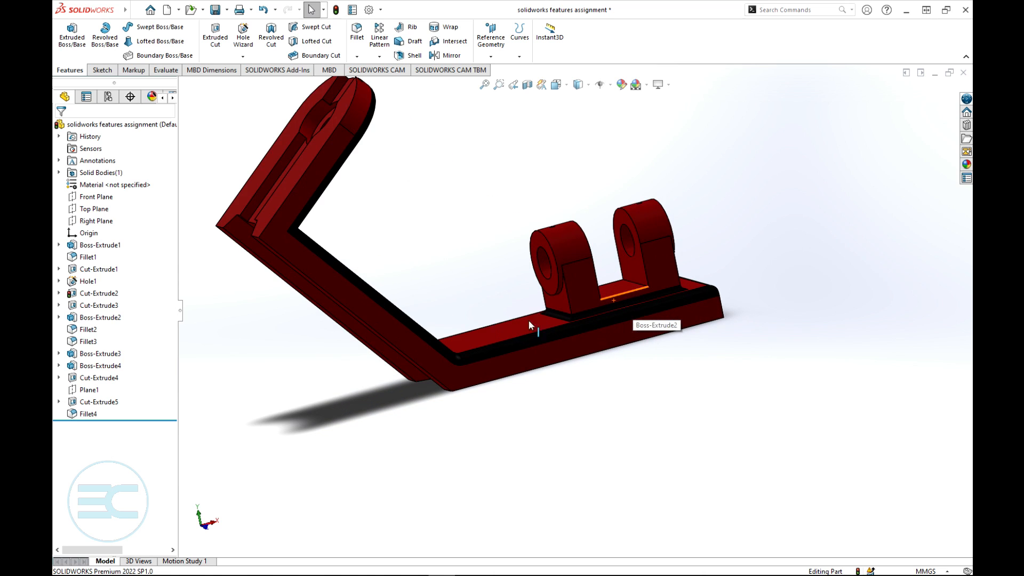
pyautogui.click(100, 318)
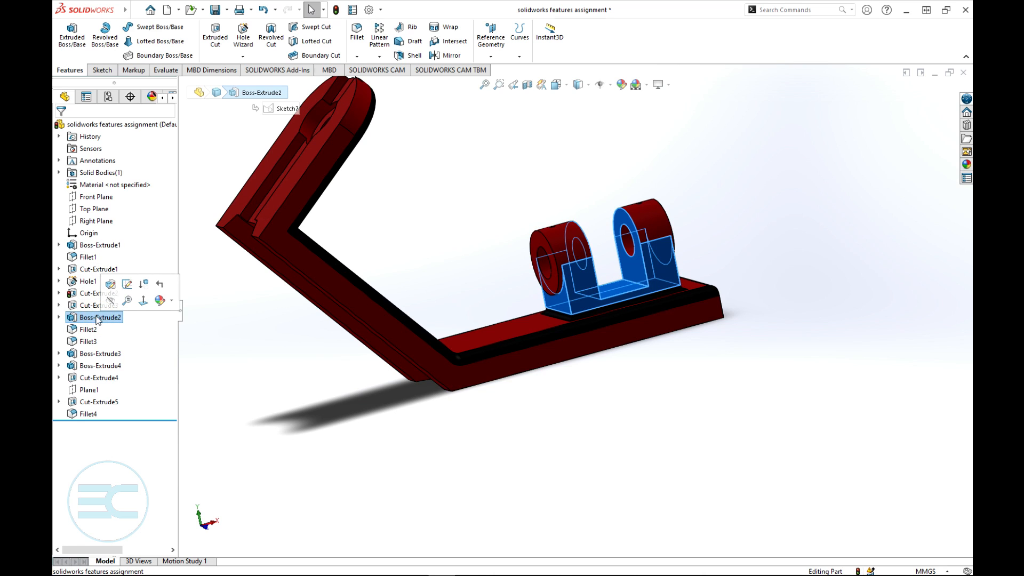
pyautogui.click(100, 245)
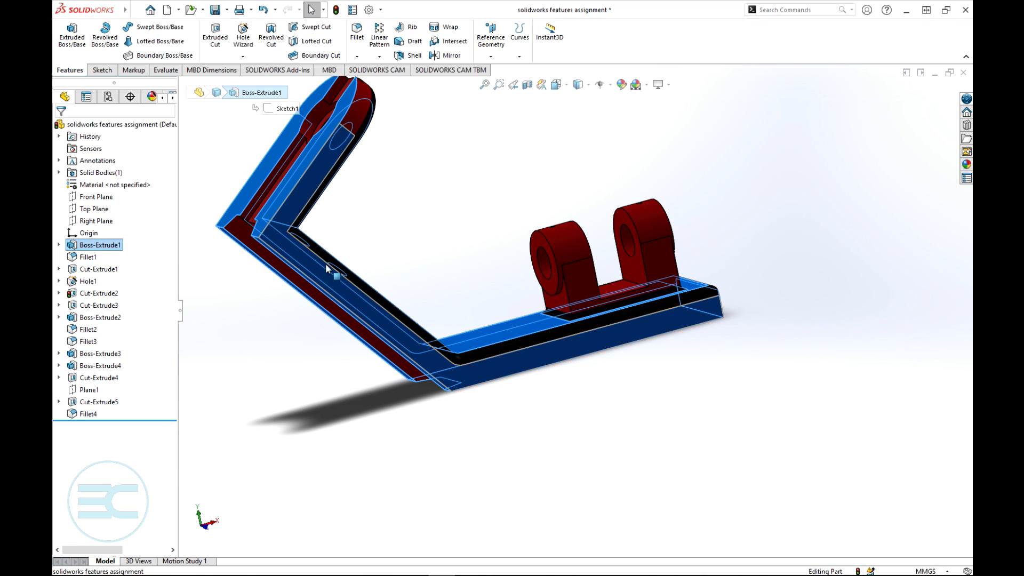
pyautogui.moveTo(564, 333); pyautogui.dragTo(590, 411, button='middle')
pyautogui.click(583, 404)
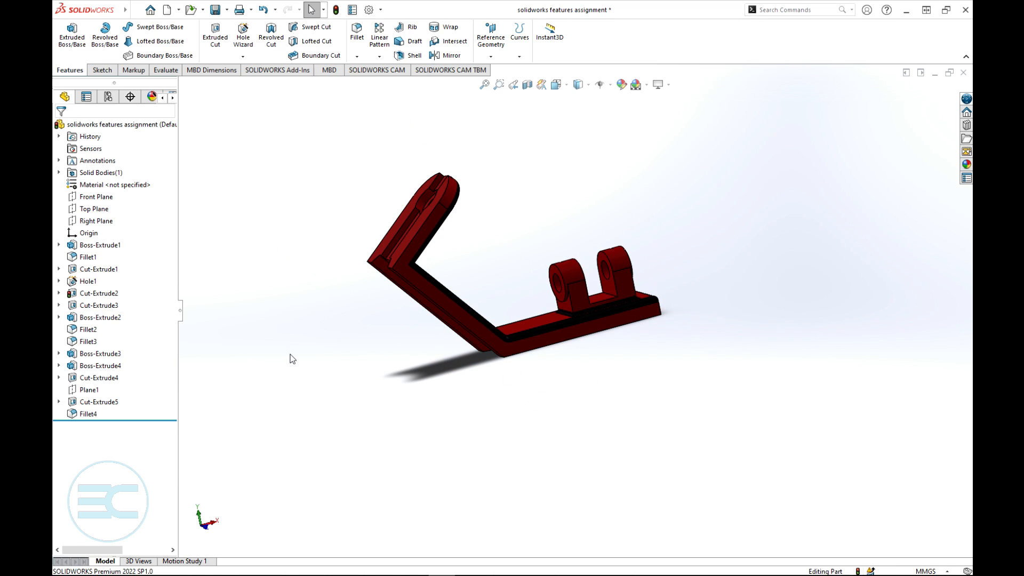
# - Review the parent/child relationships of Fillet4, checking each of its parent features
pyautogui.click(87, 414)
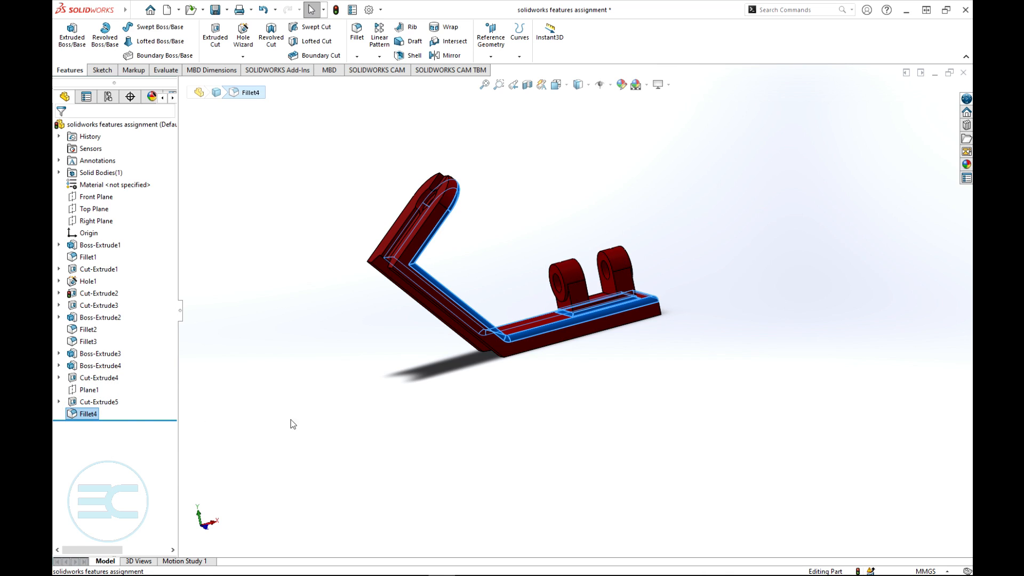
pyautogui.rightClick(83, 416)
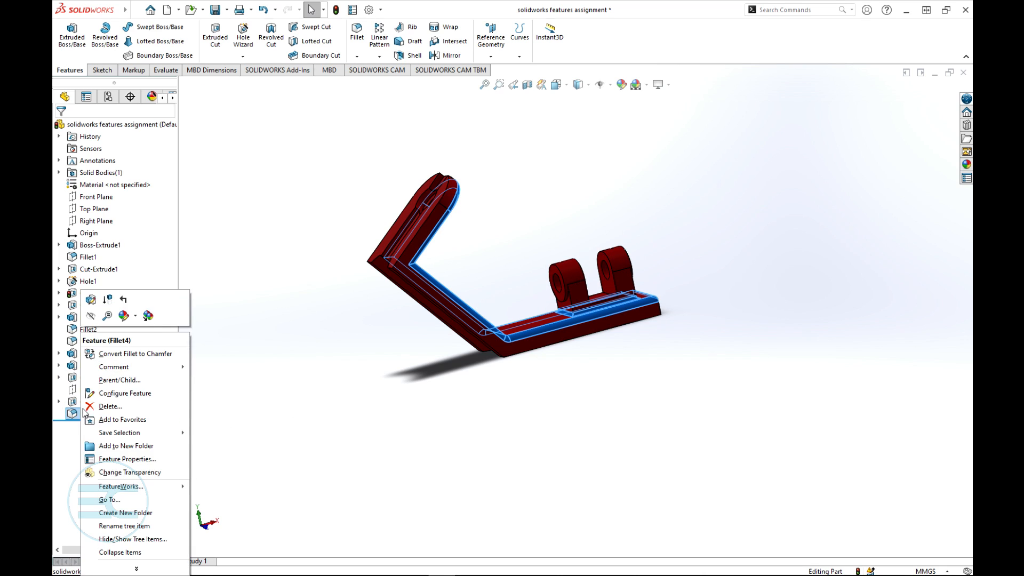
pyautogui.click(120, 380)
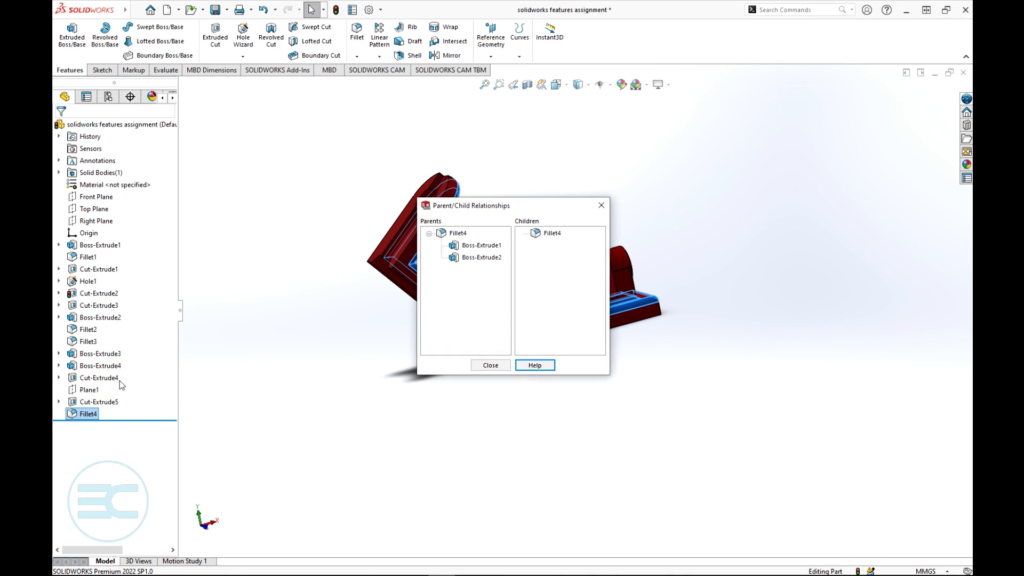
pyautogui.moveTo(469, 203); pyautogui.dragTo(730, 146)
pyautogui.click(737, 196)
pyautogui.click(715, 174)
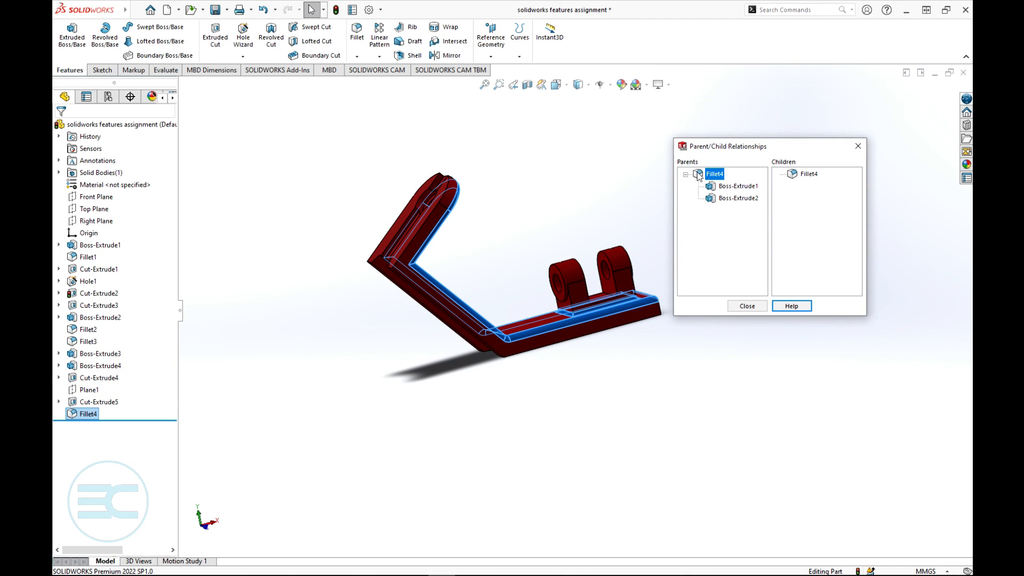
pyautogui.click(736, 187)
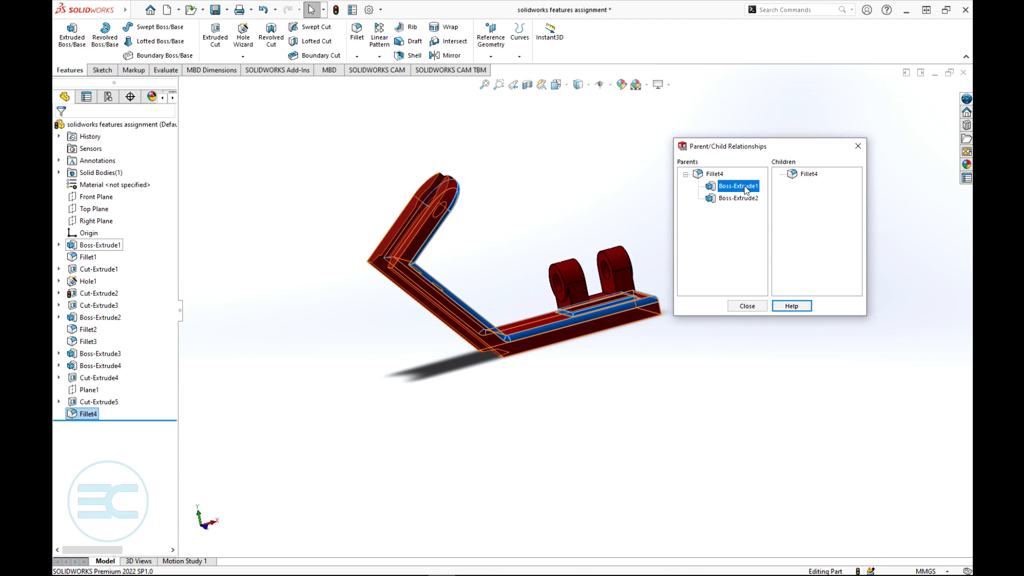
pyautogui.click(731, 200)
pyautogui.click(746, 306)
pyautogui.click(585, 211)
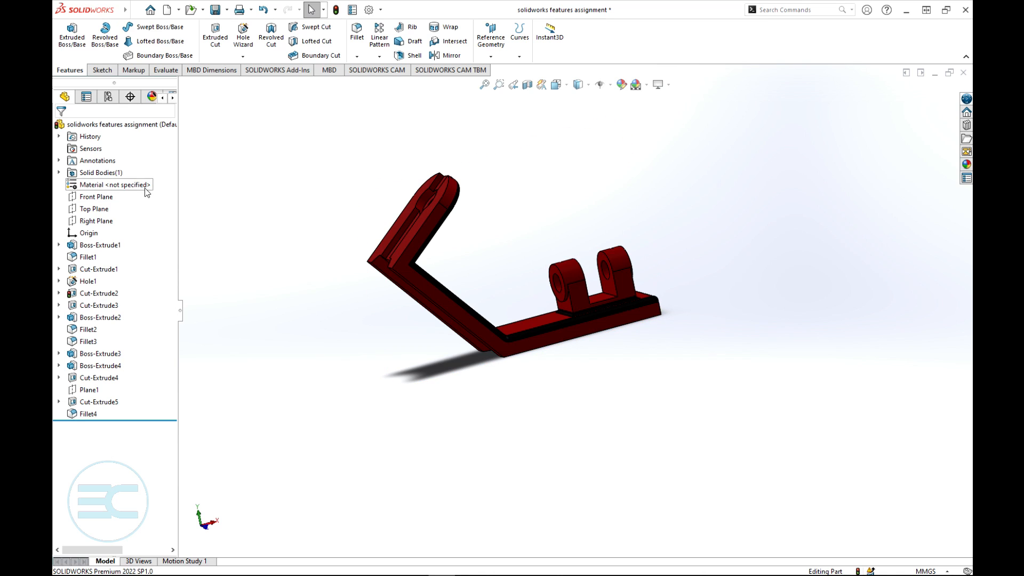
pyautogui.moveTo(286, 304); pyautogui.dragTo(313, 318, button='middle')
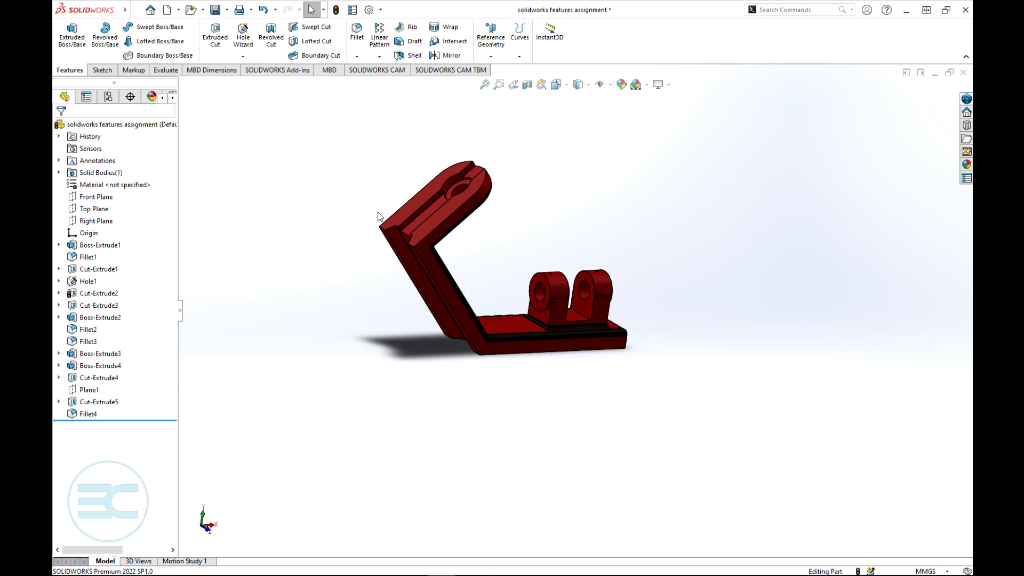
pyautogui.scroll(-3, 542, 206)
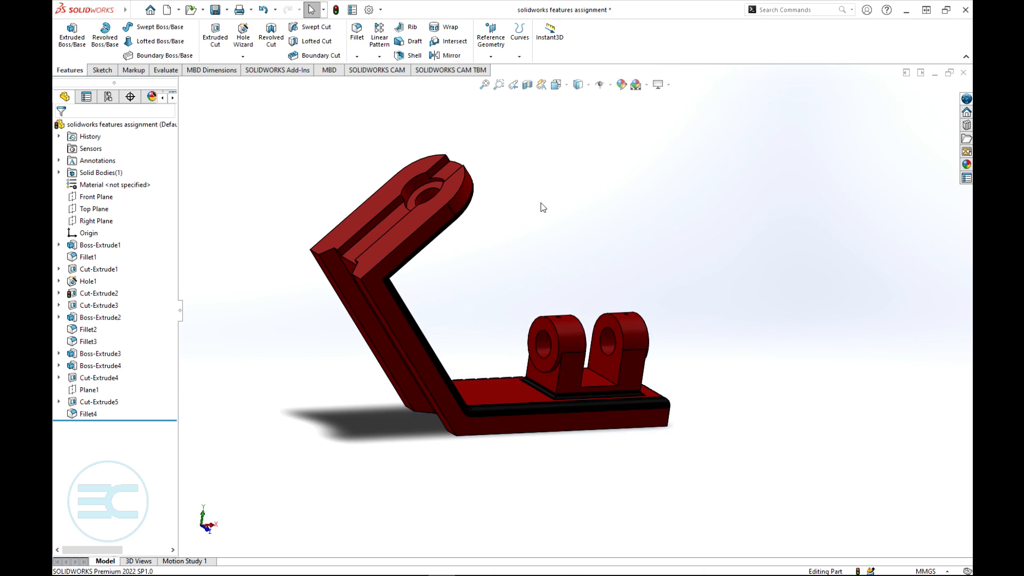
pyautogui.scroll(5, 543, 207)
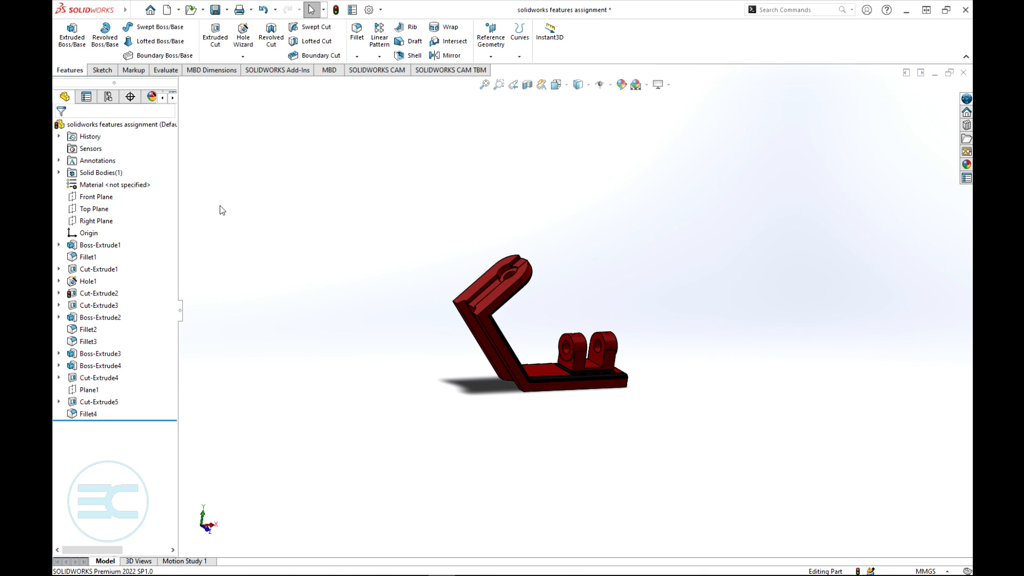
pyautogui.click(328, 187)
pyautogui.scroll(1, 437, 251)
pyautogui.scroll(-4, 545, 354)
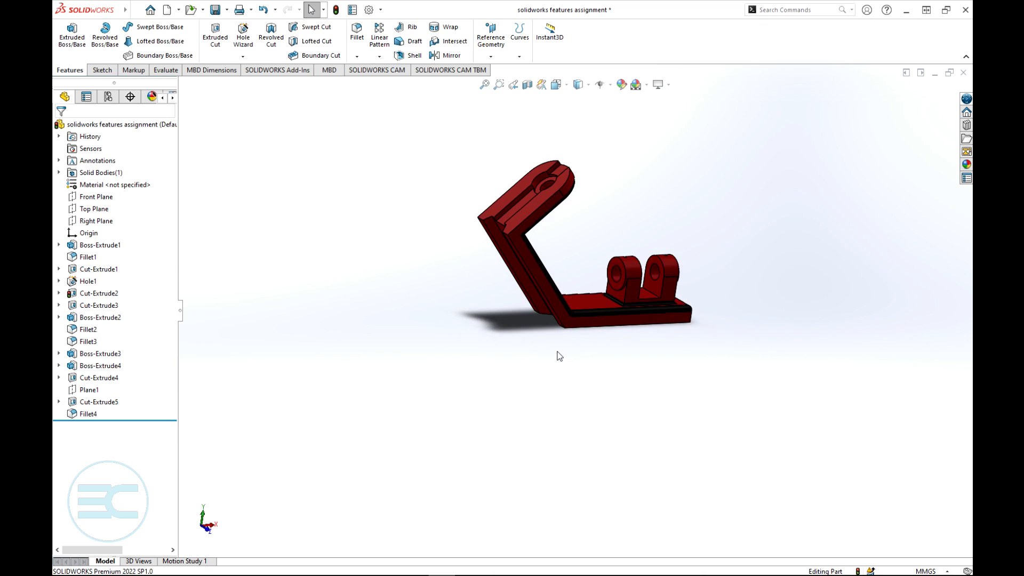
# - Open the part's material library and examine the properties of Alloy Steel in the Steel category
pyautogui.rightClick(110, 186)
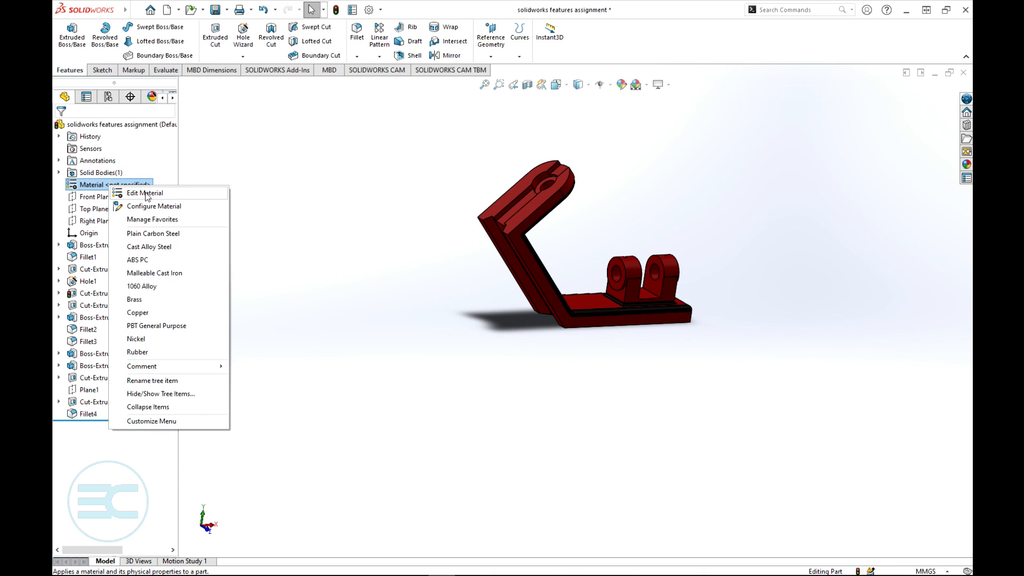
pyautogui.click(145, 193)
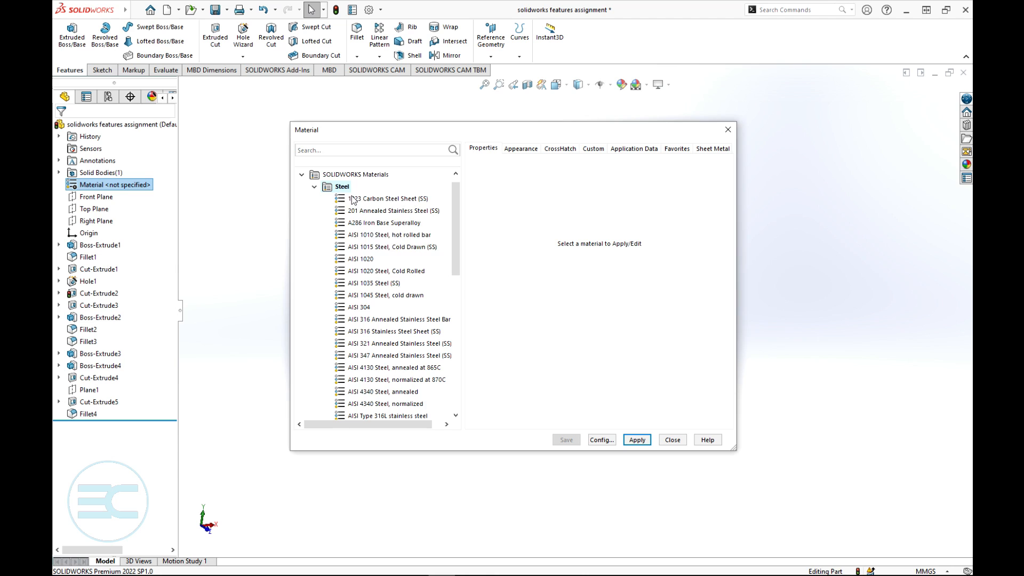
pyautogui.click(315, 187)
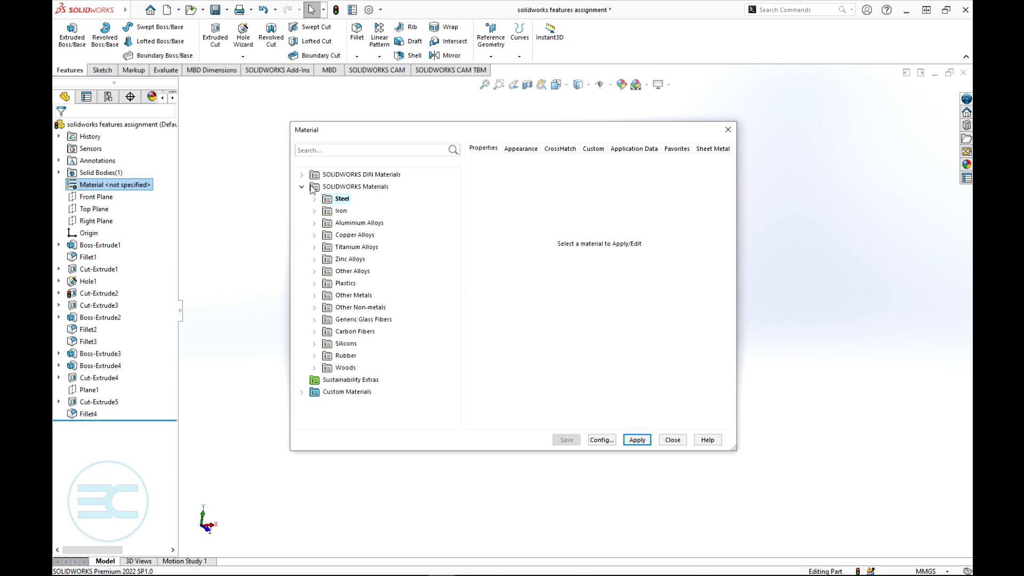
pyautogui.click(314, 200)
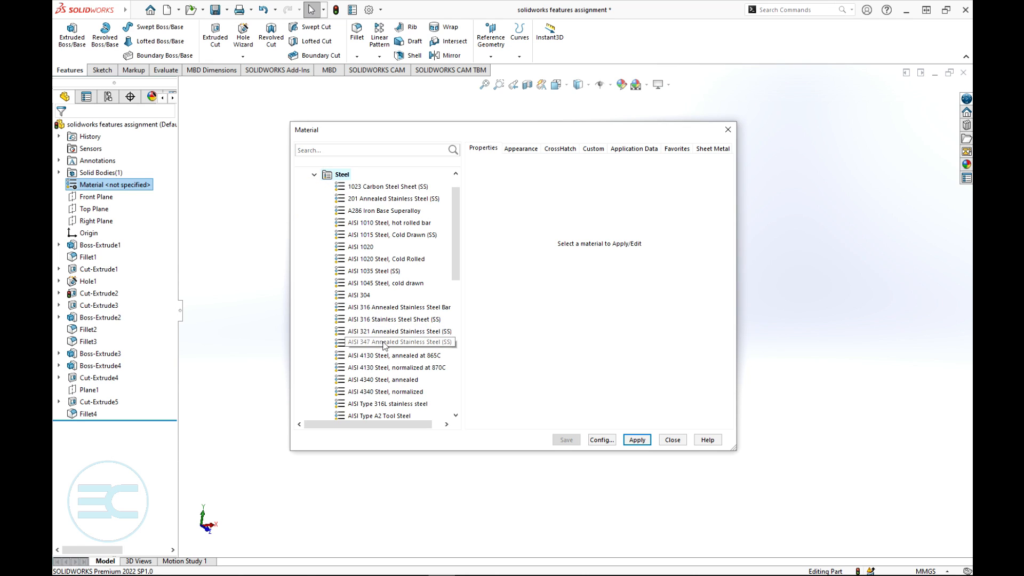
pyautogui.scroll(-2, 400, 299)
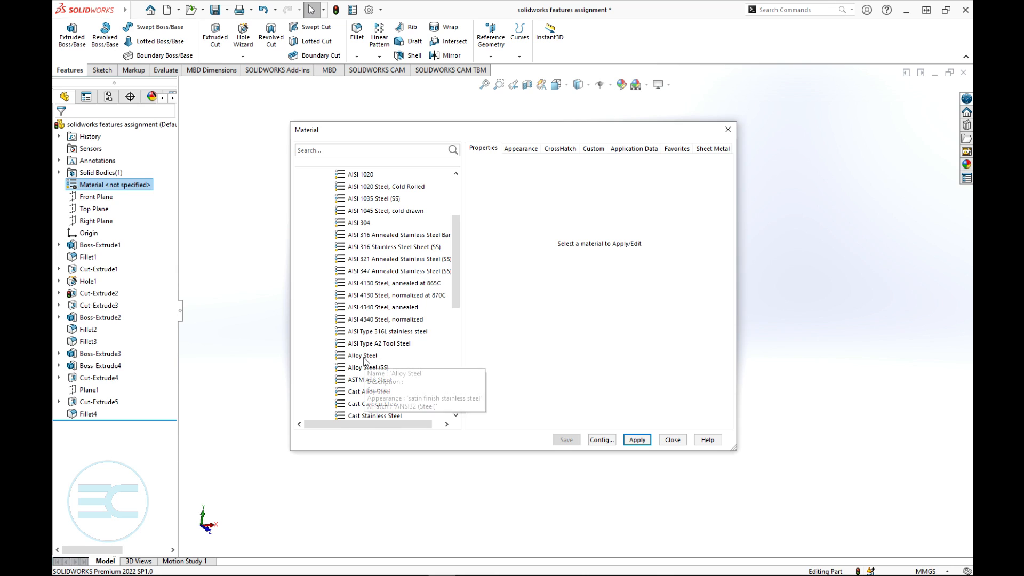
pyautogui.click(368, 356)
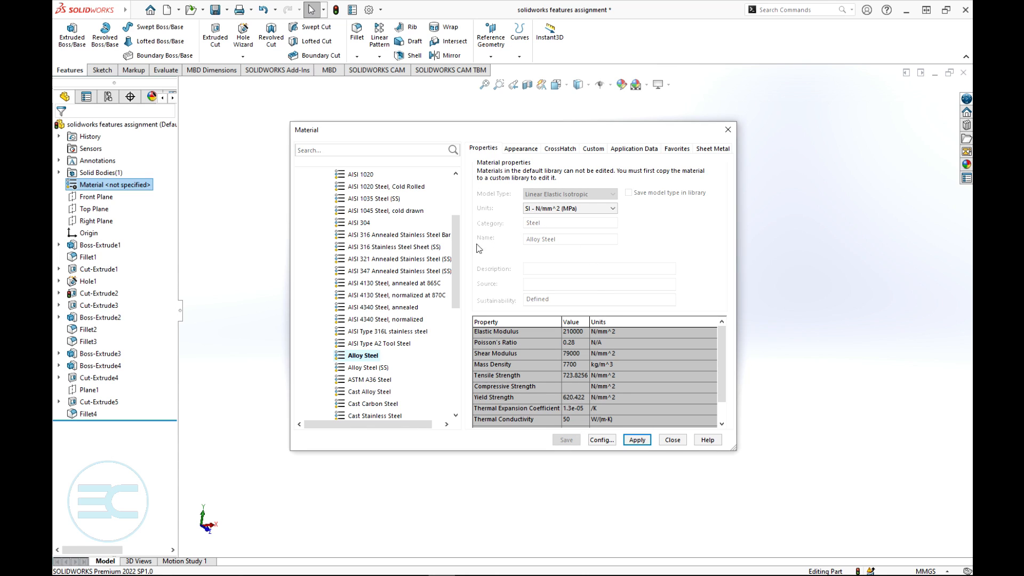
pyautogui.moveTo(455, 283)
pyautogui.mouseDown()
pyautogui.moveTo(454, 321)
pyautogui.moveTo(469, 286)
pyautogui.mouseUp()
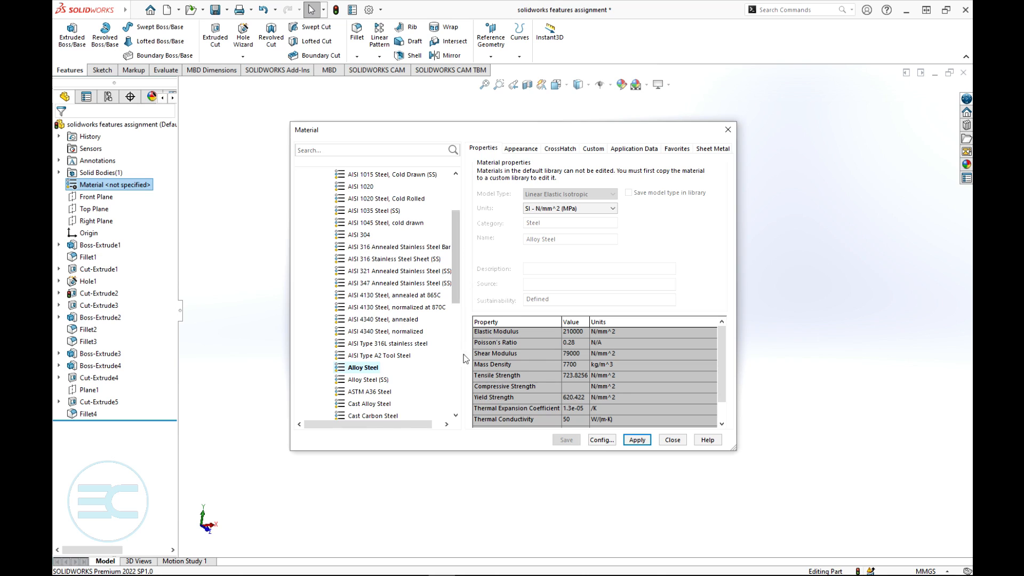
# - Review the appearance, crosshatch, custom properties and application data of Alloy Steel without applying it, and leave the material editor
pyautogui.click(516, 149)
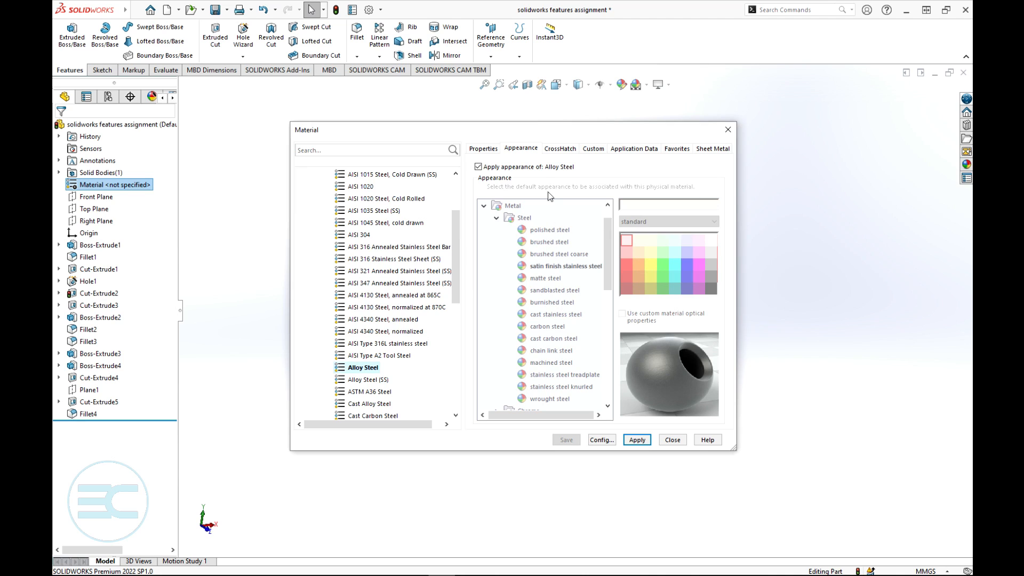
pyautogui.click(559, 149)
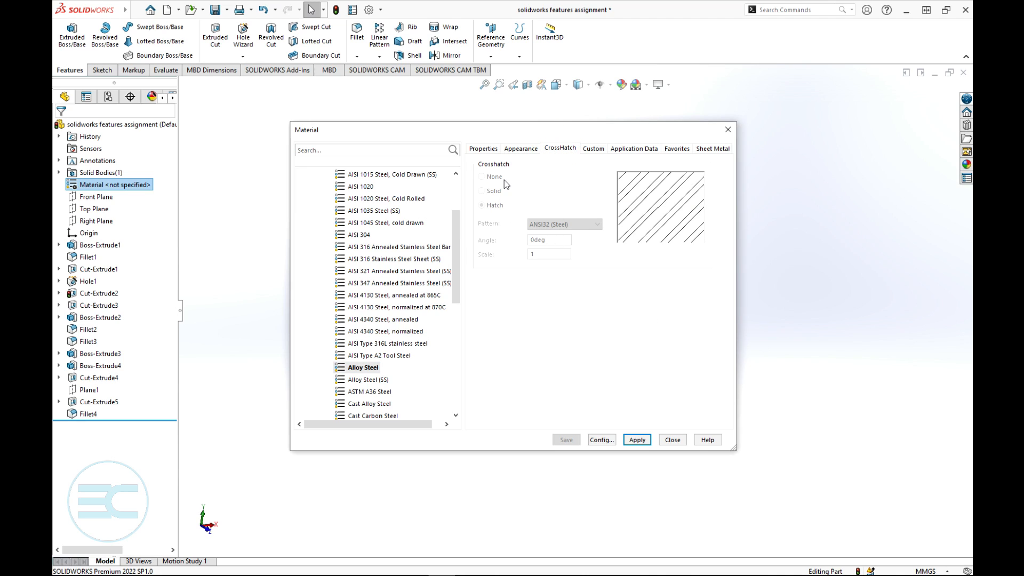
pyautogui.click(592, 149)
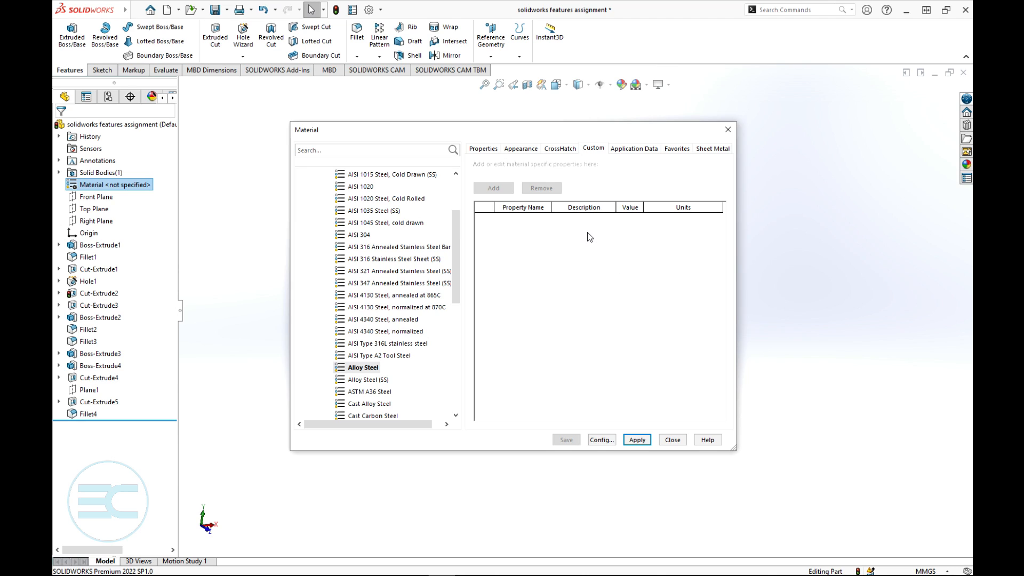
pyautogui.click(628, 151)
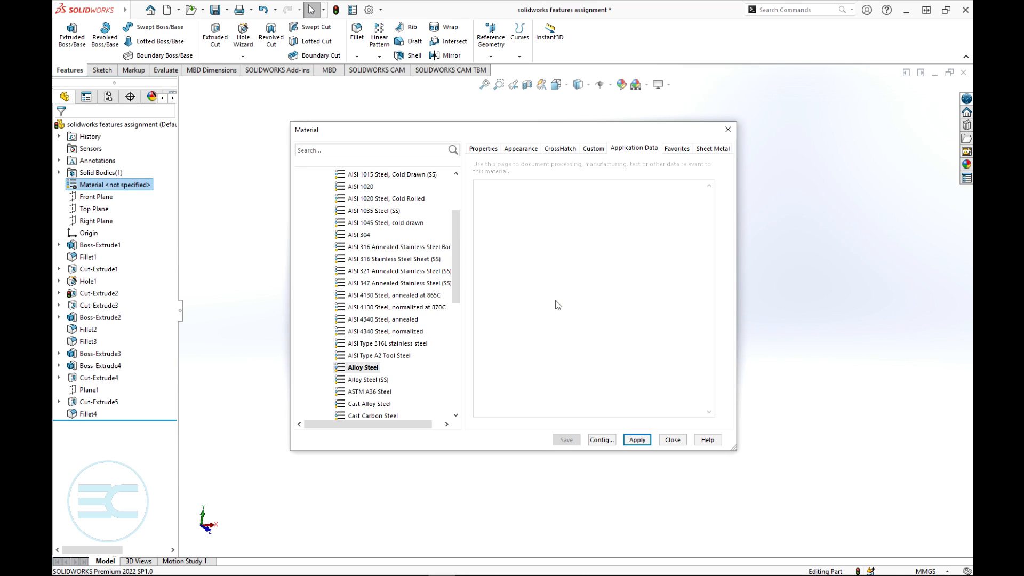
pyautogui.click(670, 441)
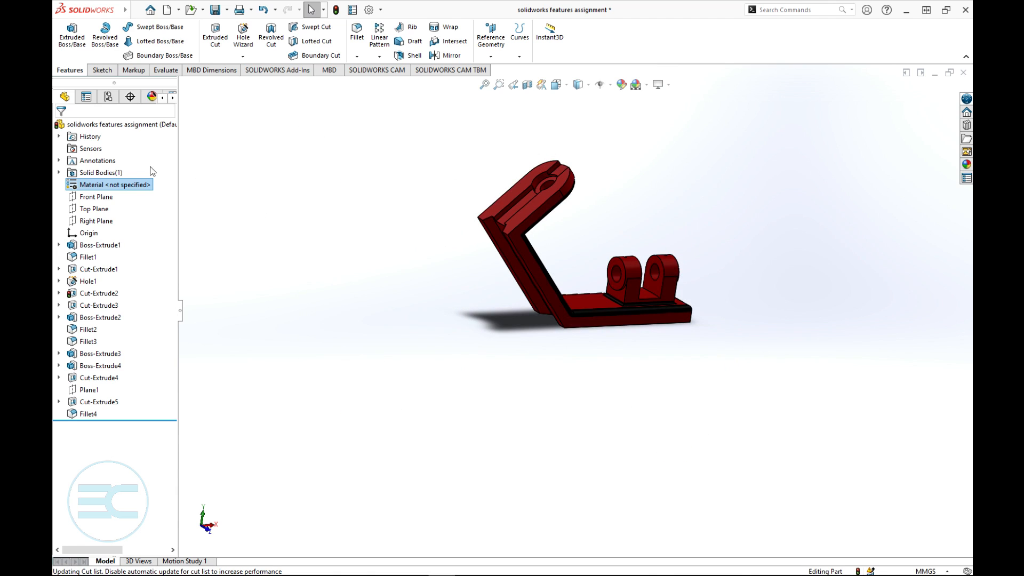
# - Apply the Alloy Steel material from the Steel category to the part
pyautogui.rightClick(116, 184)
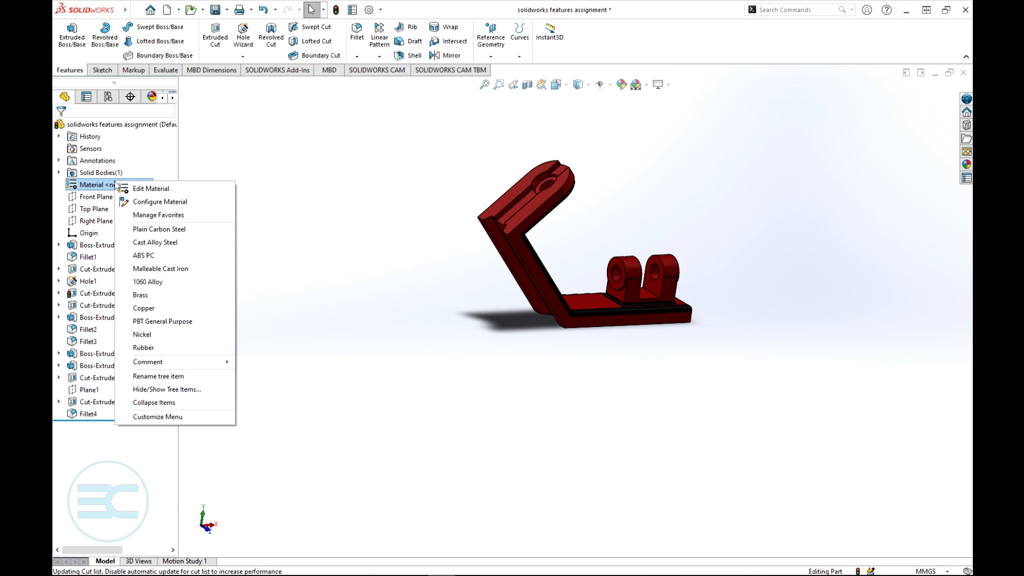
pyautogui.click(155, 190)
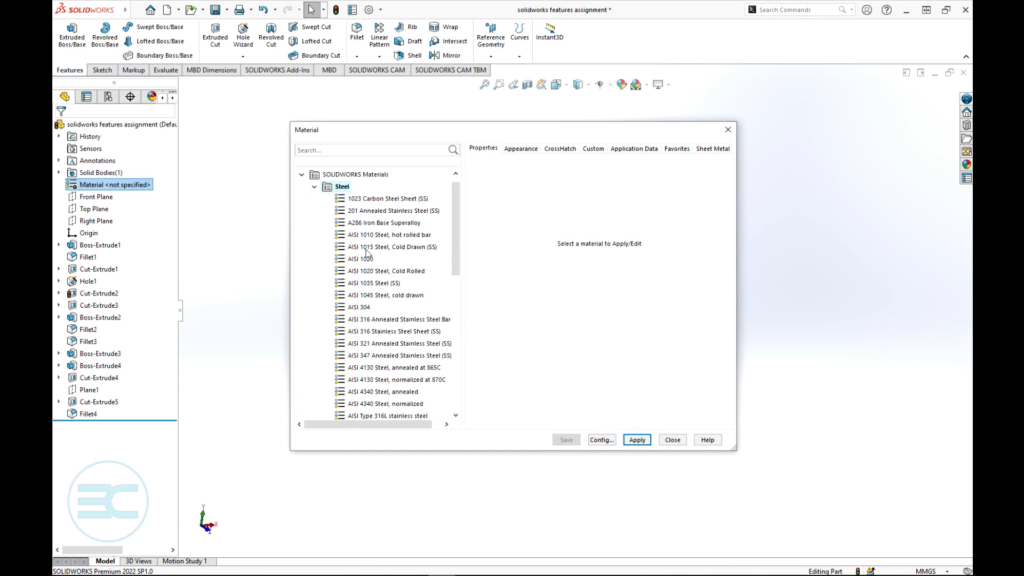
pyautogui.scroll(-5, 375, 345)
pyautogui.click(369, 271)
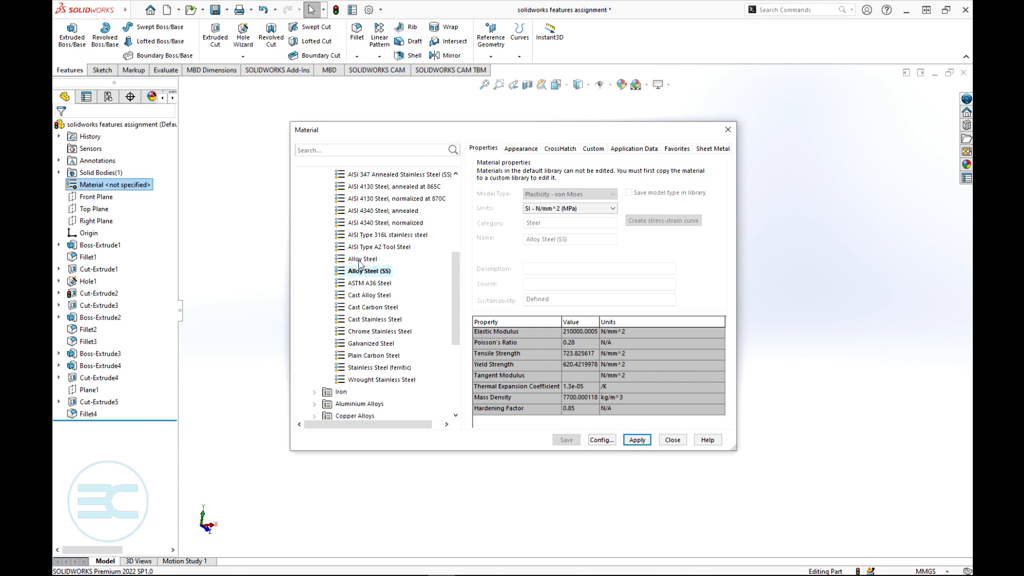
pyautogui.click(361, 260)
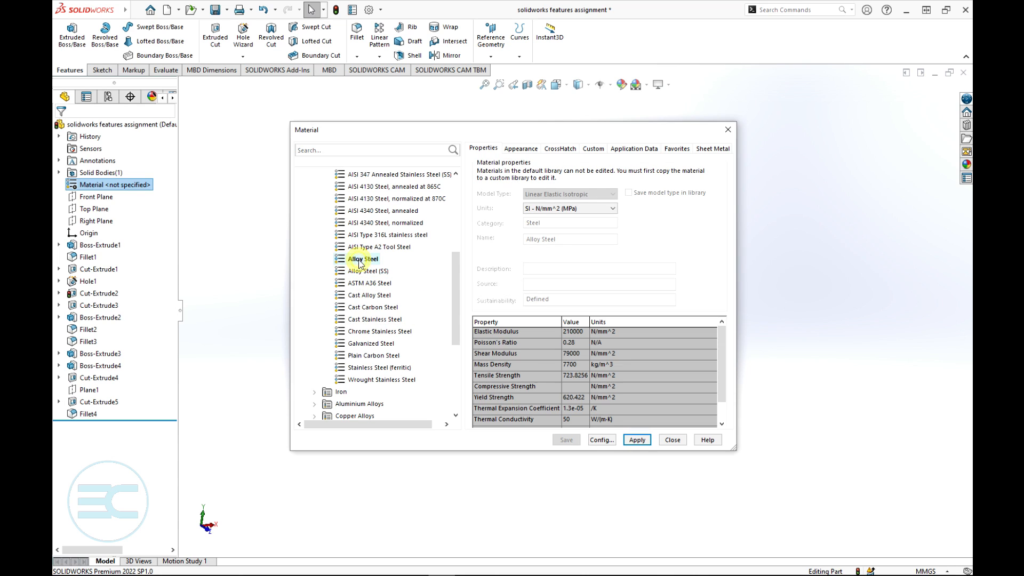
pyautogui.click(638, 441)
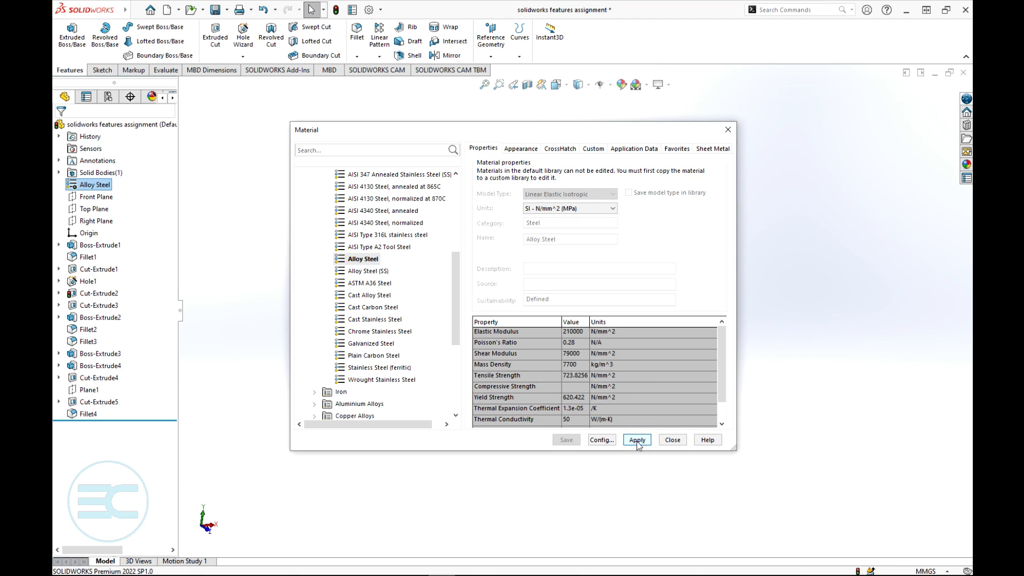
pyautogui.click(674, 442)
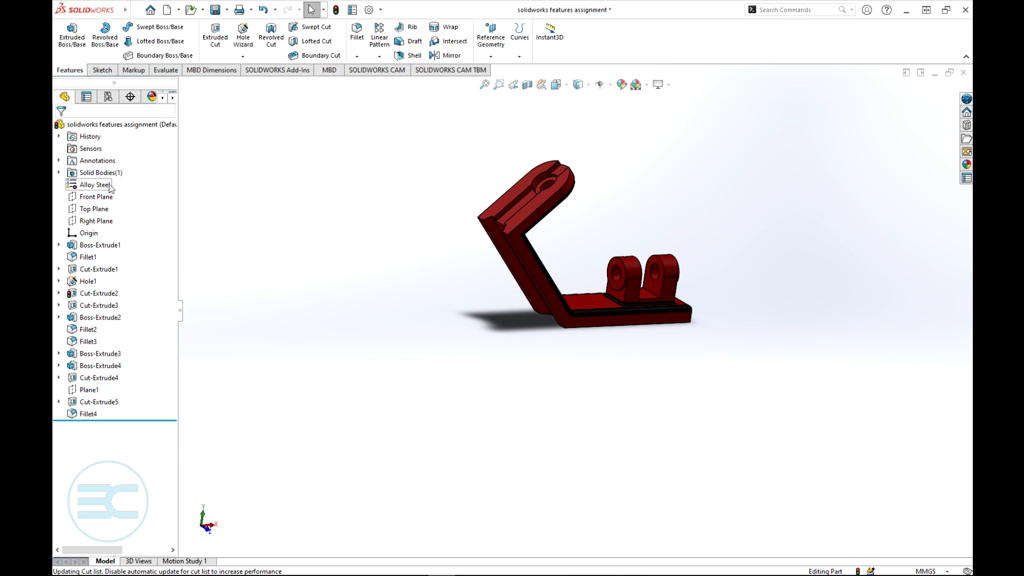
pyautogui.moveTo(504, 281); pyautogui.dragTo(480, 314, button='middle')
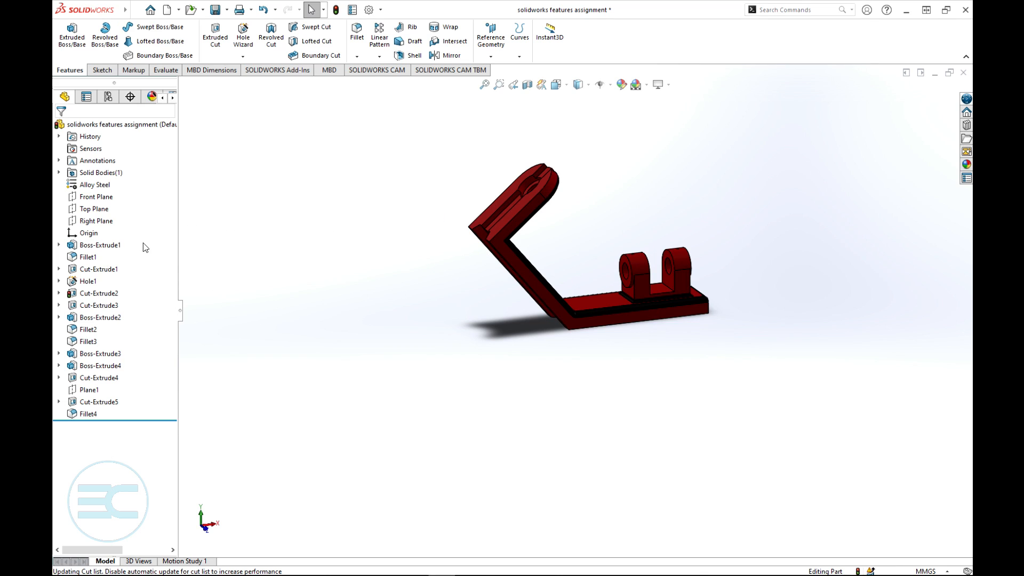
# - Reopen the material editor and copy Alloy Steel from the default Steel category
pyautogui.rightClick(93, 186)
pyautogui.click(134, 196)
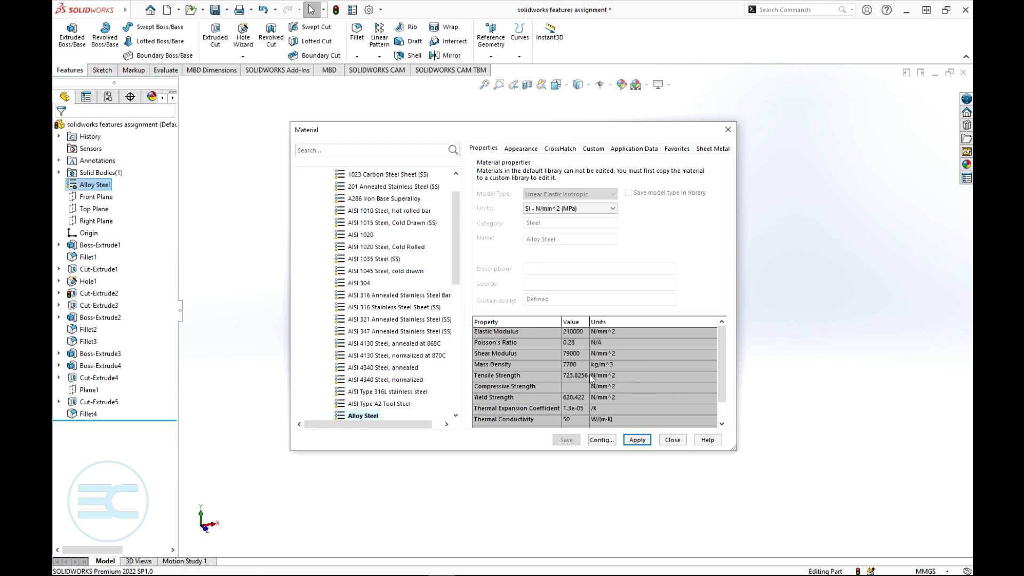
pyautogui.click(613, 359)
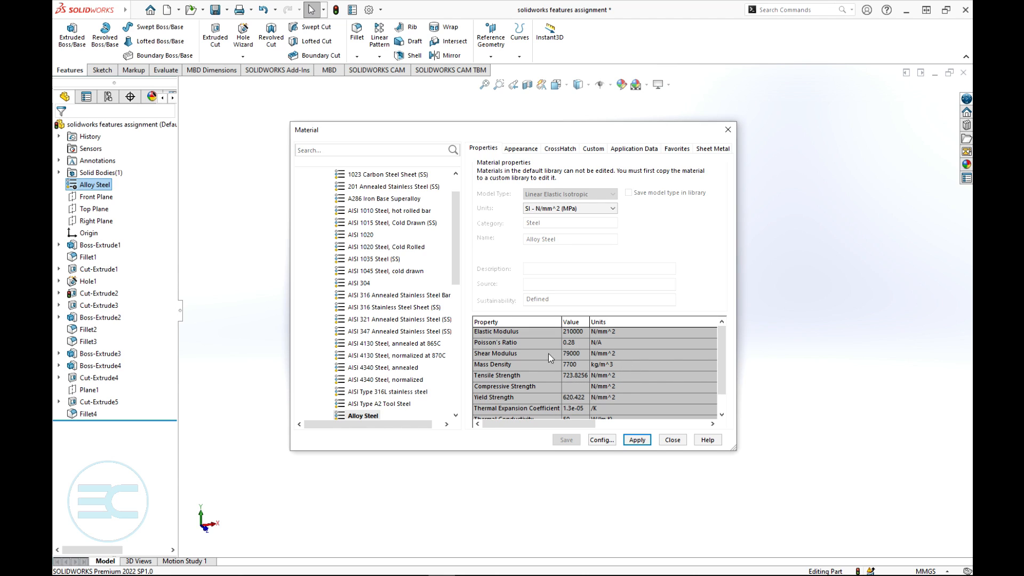
pyautogui.scroll(-6, 456, 252)
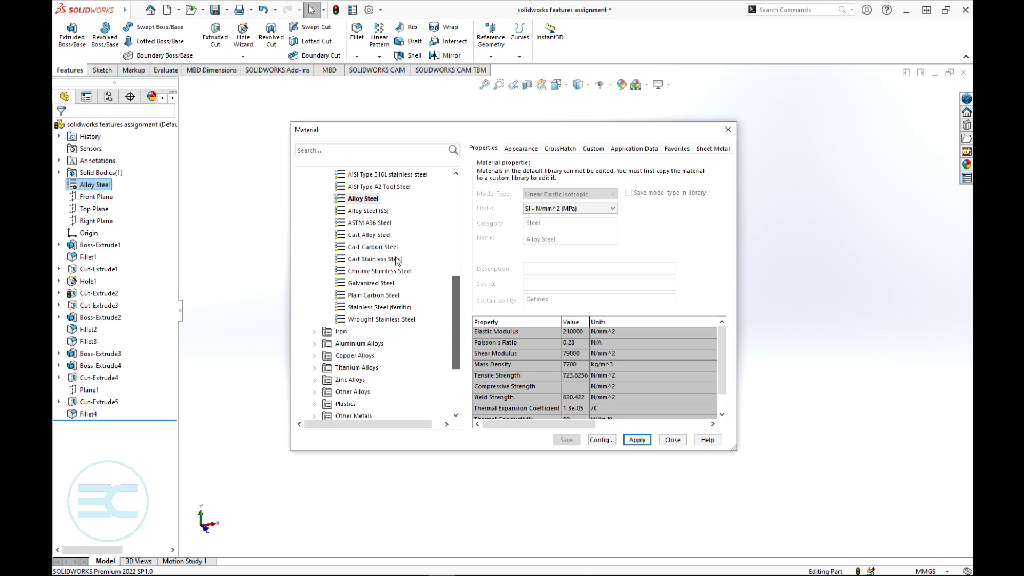
pyautogui.rightClick(359, 201)
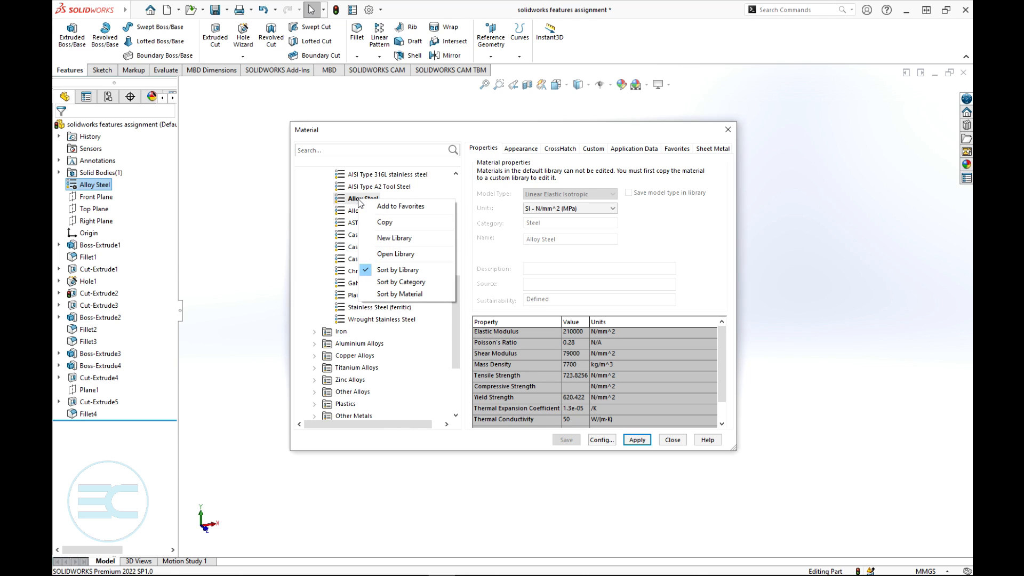
pyautogui.click(395, 222)
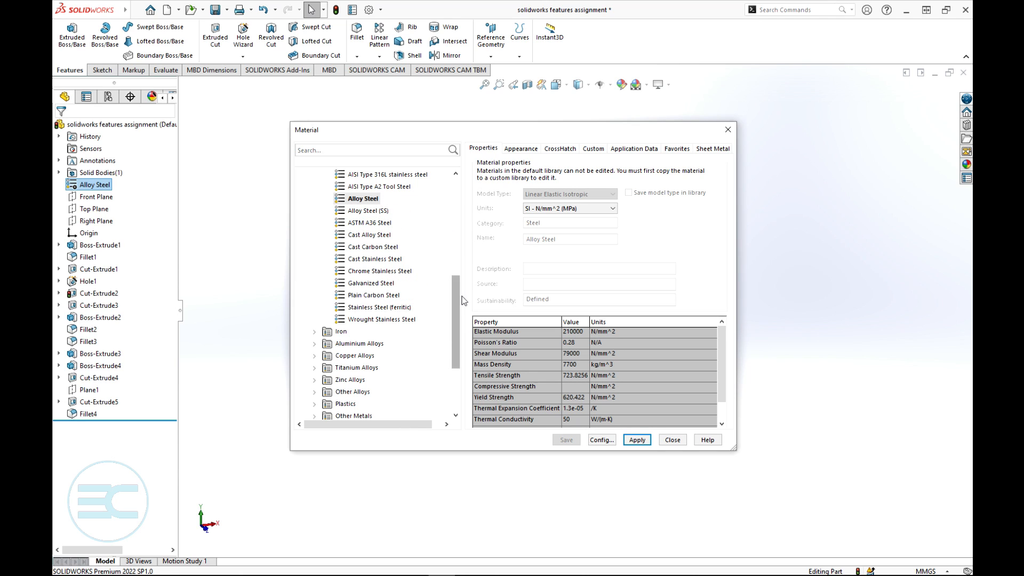
# - Create a new category named "alloy steel" in the Custom Materials library
pyautogui.moveTo(458, 293); pyautogui.dragTo(472, 350)
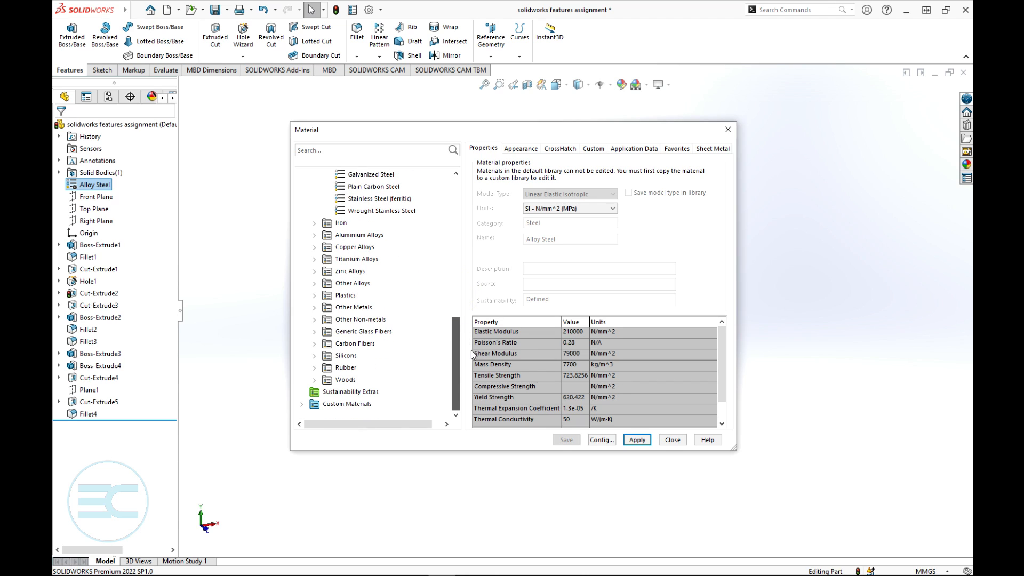
pyautogui.click(344, 405)
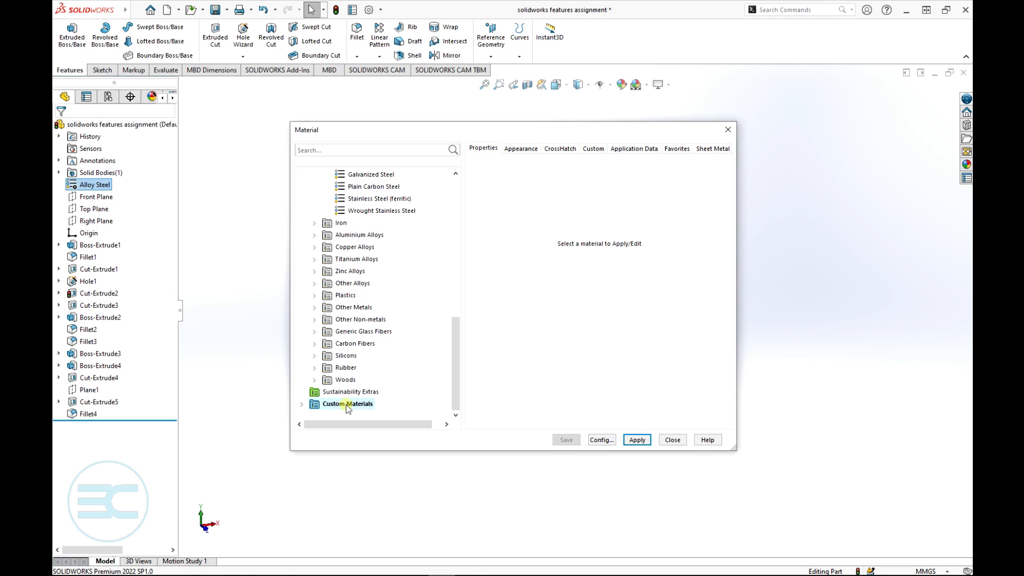
pyautogui.rightClick(347, 406)
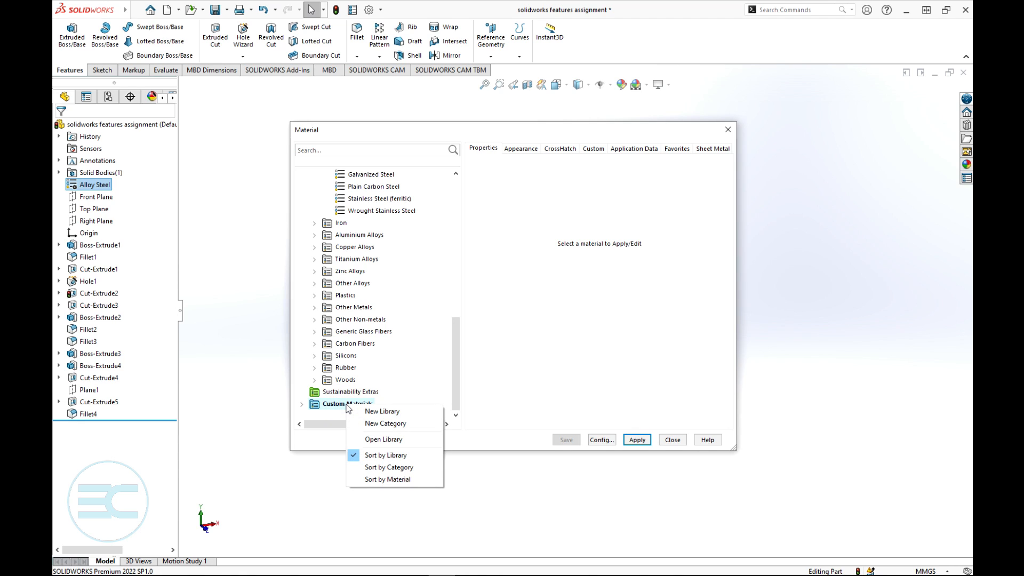
pyautogui.click(383, 424)
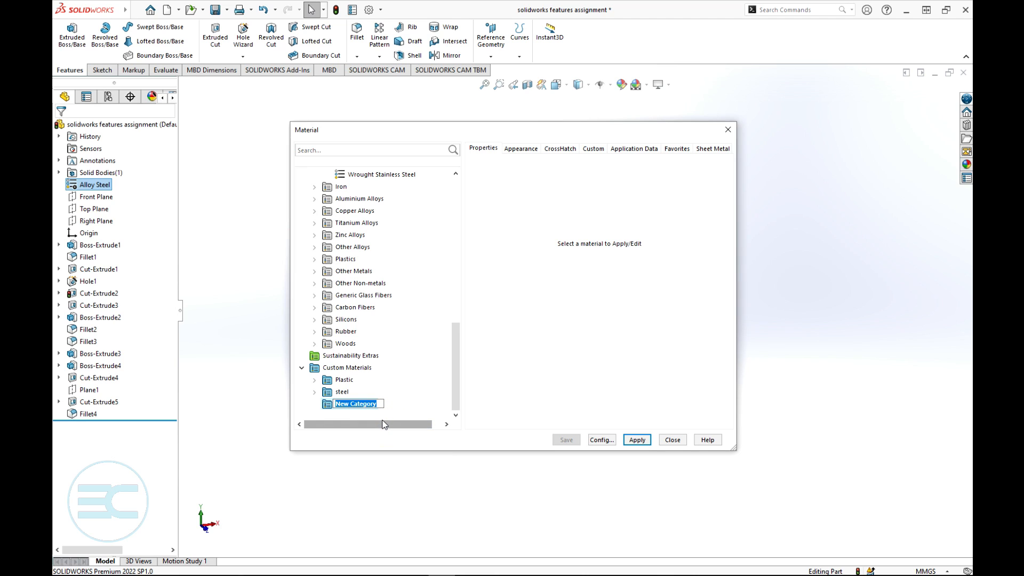
pyautogui.write('steell')
pyautogui.press('Return')
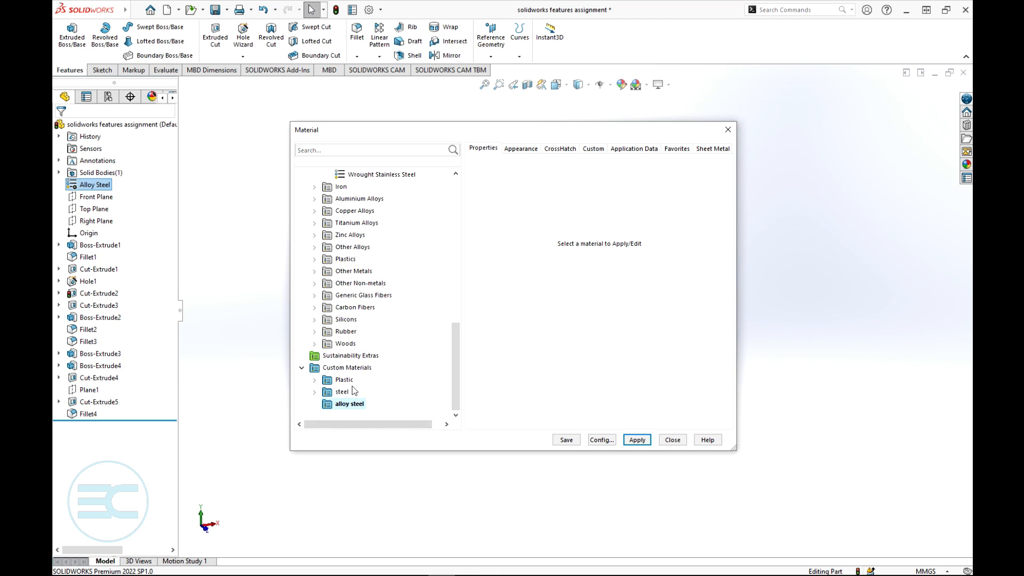
# - Paste the copied Alloy Steel into the custom "alloy steel" category and select the pasted material for editing
pyautogui.rightClick(349, 405)
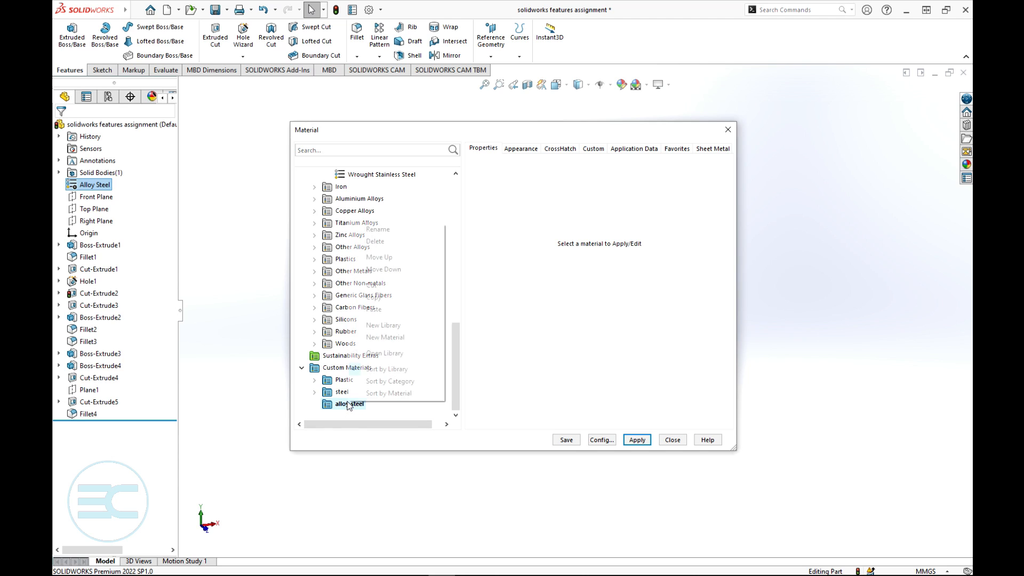
pyautogui.click(378, 310)
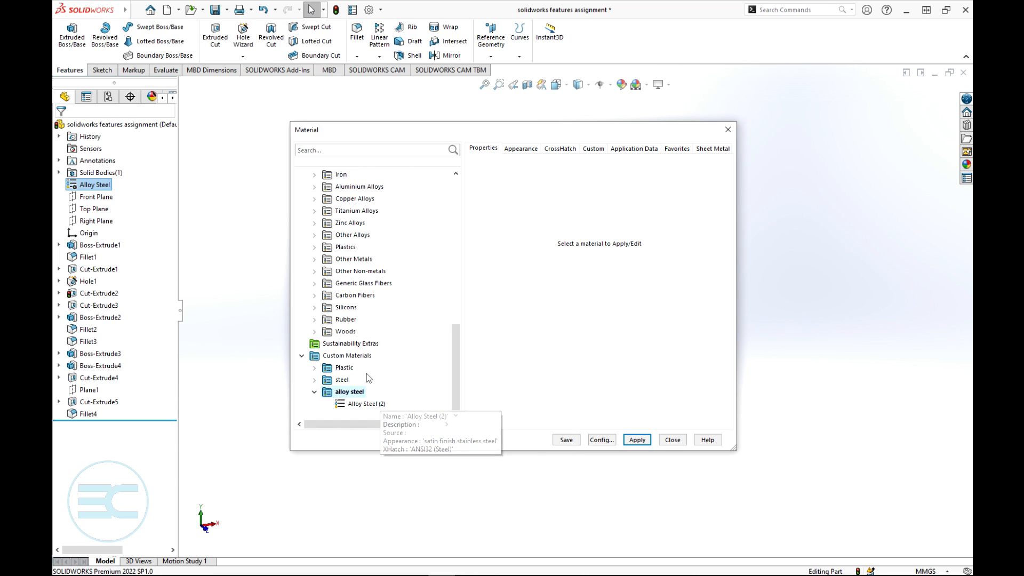
pyautogui.click(373, 405)
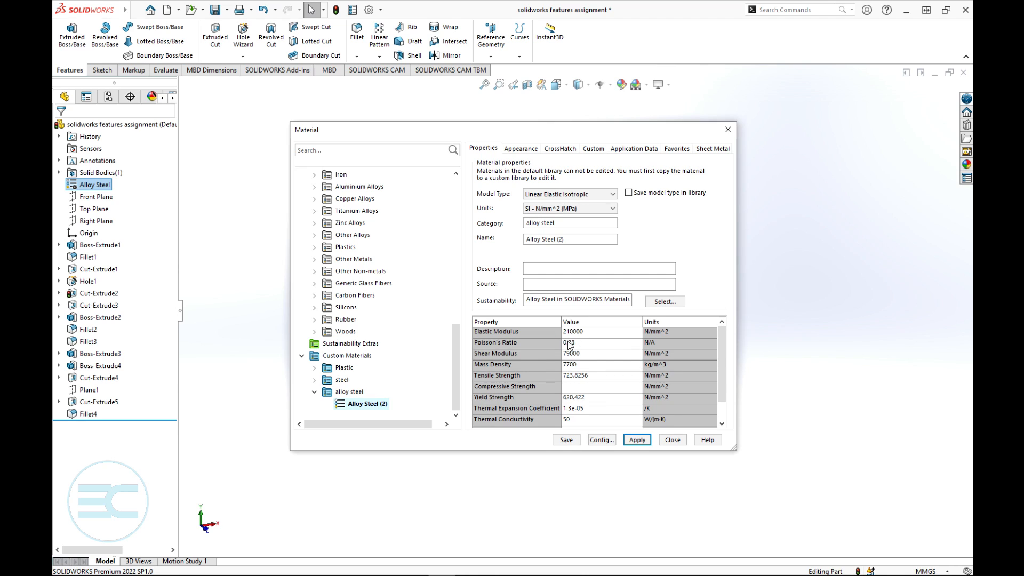
# - Set the custom alloy steel's tensile strength to 800 N/mm^2, apply the material to the part and leave the material editor
pyautogui.click(590, 354)
pyautogui.click(593, 377)
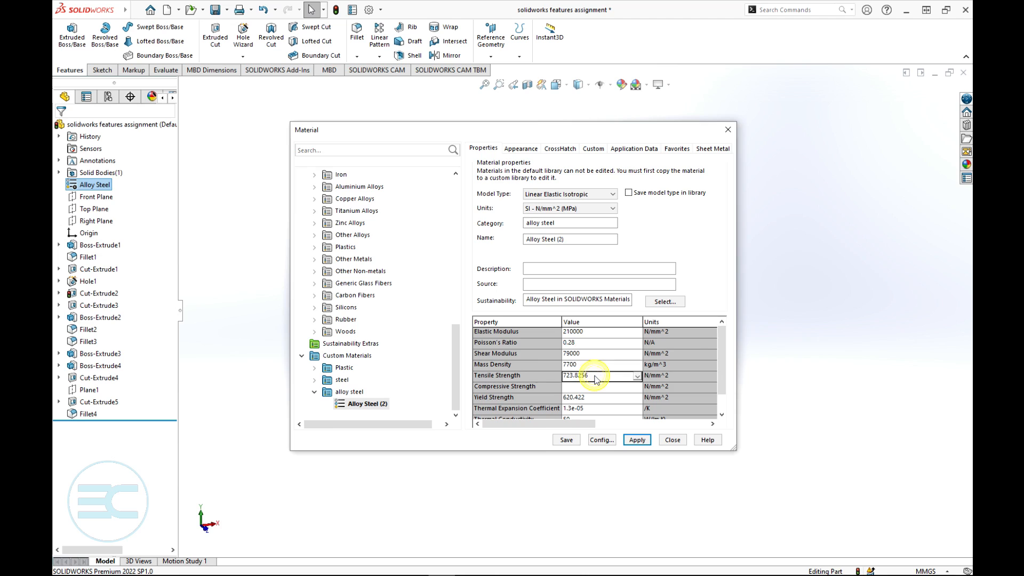
pyautogui.click(591, 375)
pyautogui.click(591, 375)
pyautogui.click(637, 443)
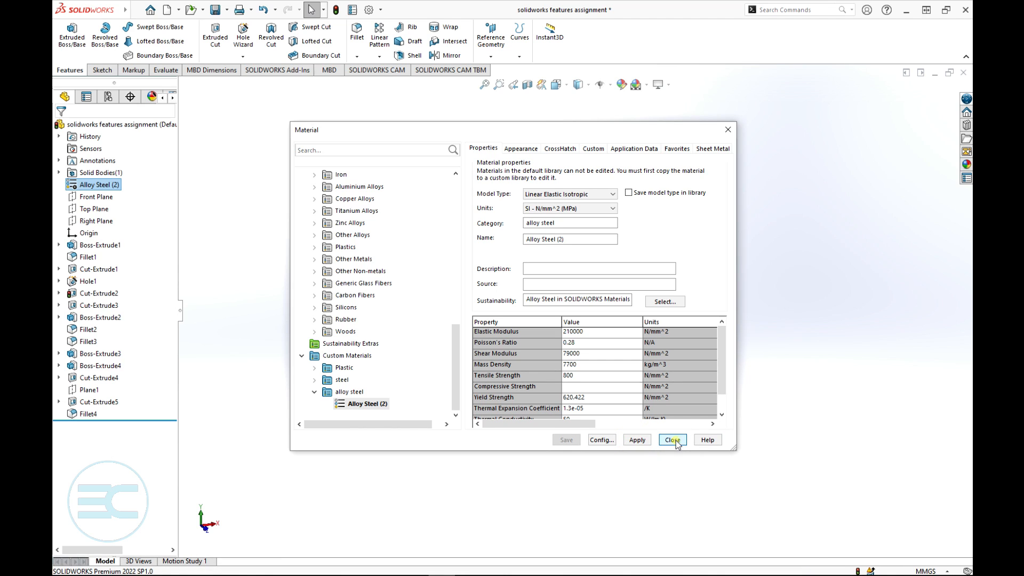
pyautogui.click(673, 441)
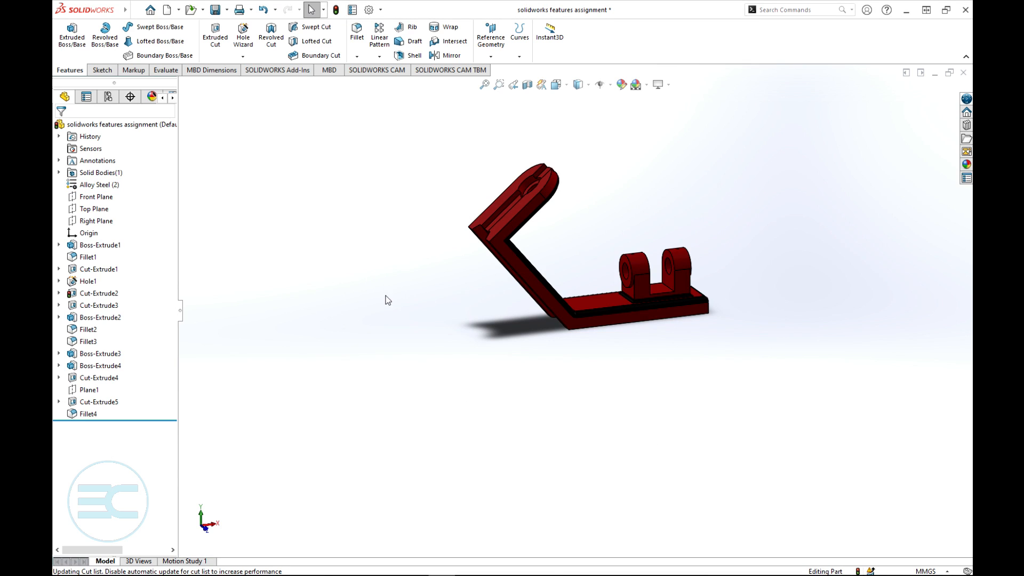
# - Browse the appearance library to the Gloss category of the Glass appearances
pyautogui.scroll(3, 577, 310)
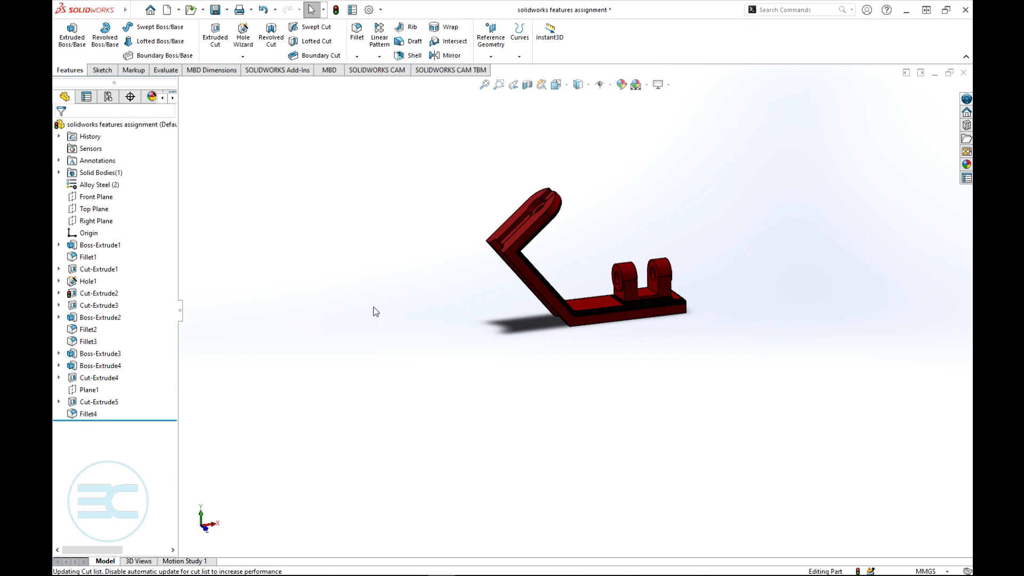
pyautogui.scroll(-3, 577, 309)
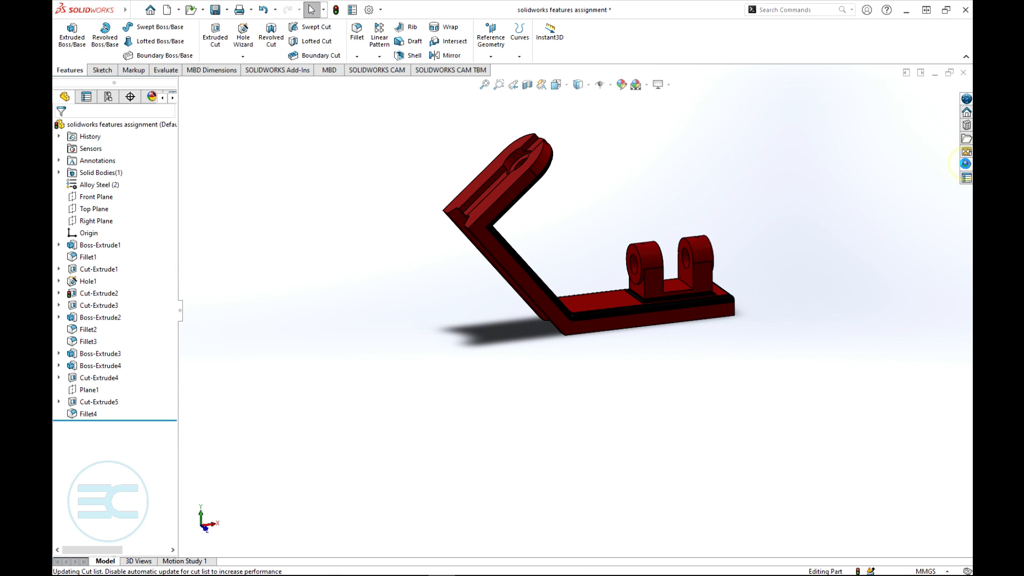
pyautogui.click(967, 166)
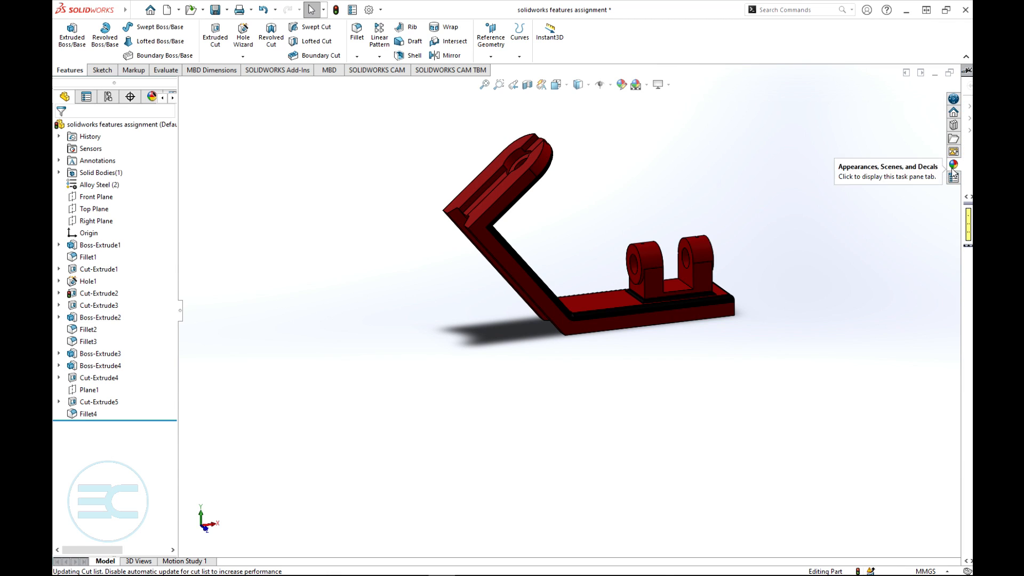
pyautogui.moveTo(956, 85); pyautogui.dragTo(788, 89)
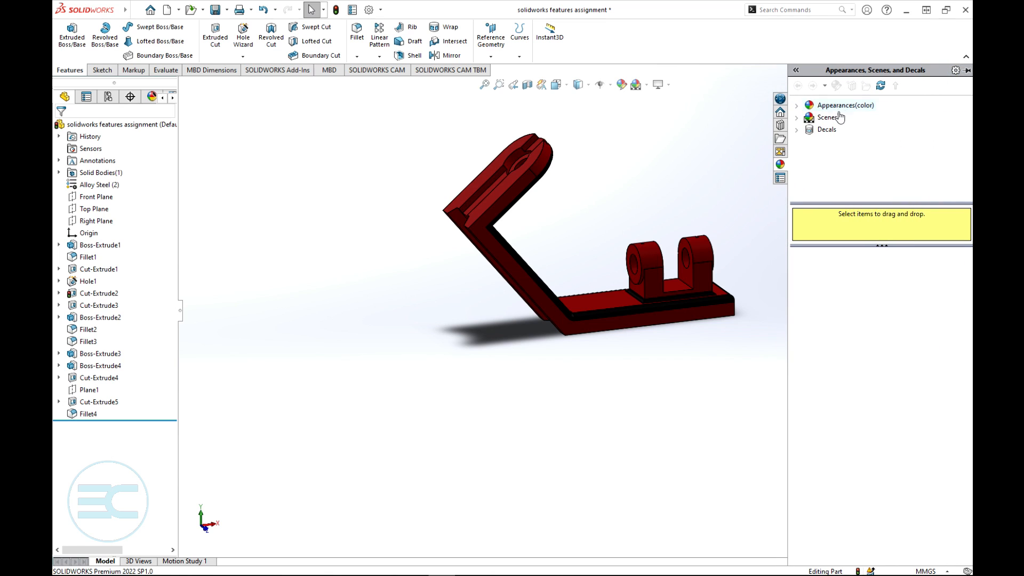
pyautogui.click(798, 106)
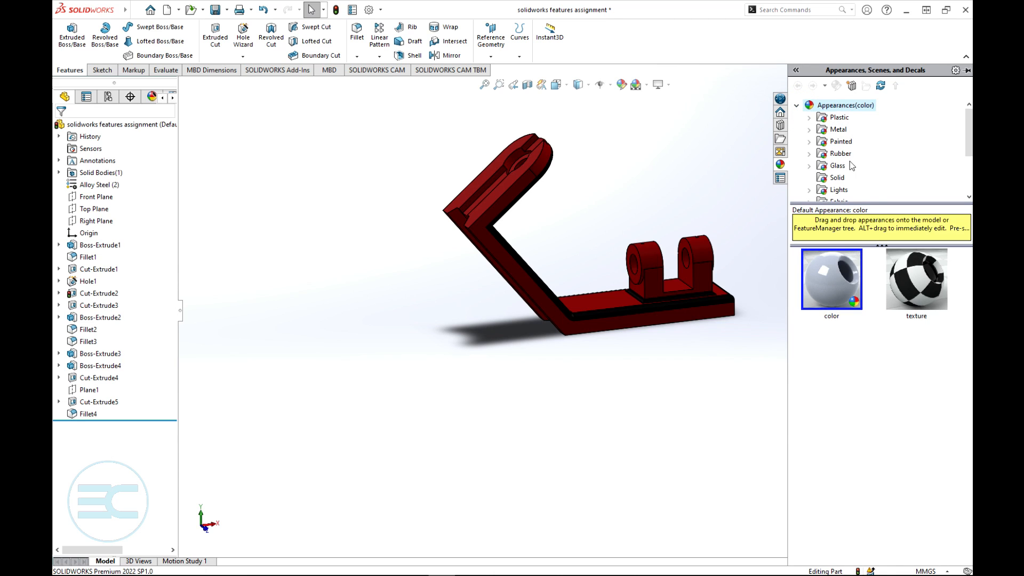
pyautogui.click(809, 165)
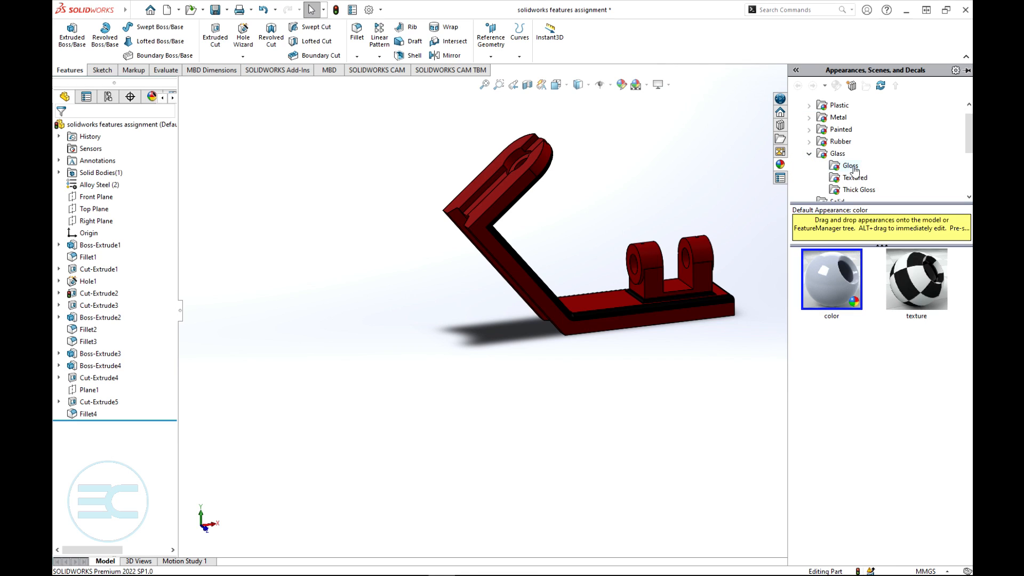
pyautogui.click(851, 166)
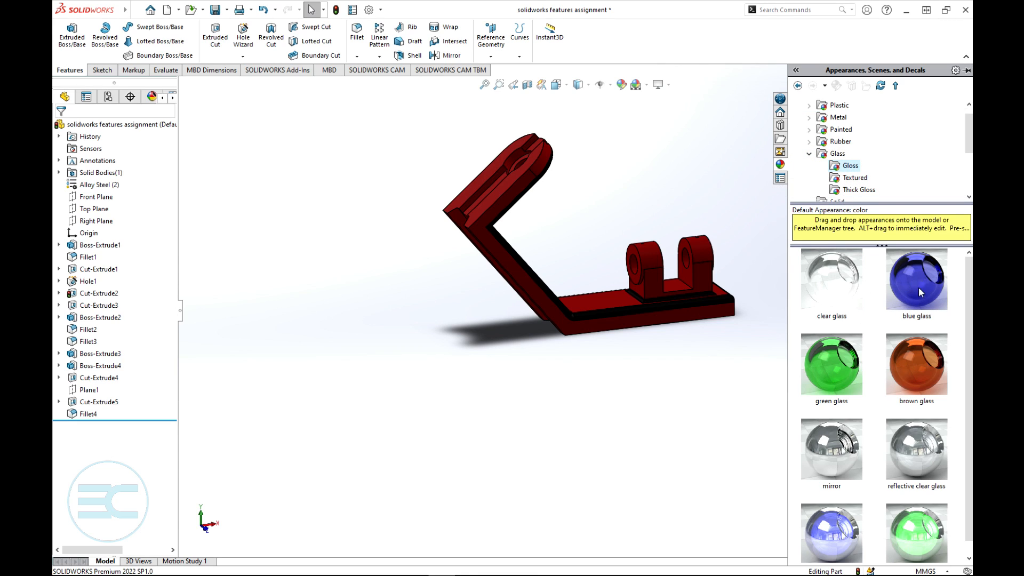
# - Apply the mirror gloss glass appearance to the entire bracket body
pyautogui.moveTo(830, 292)
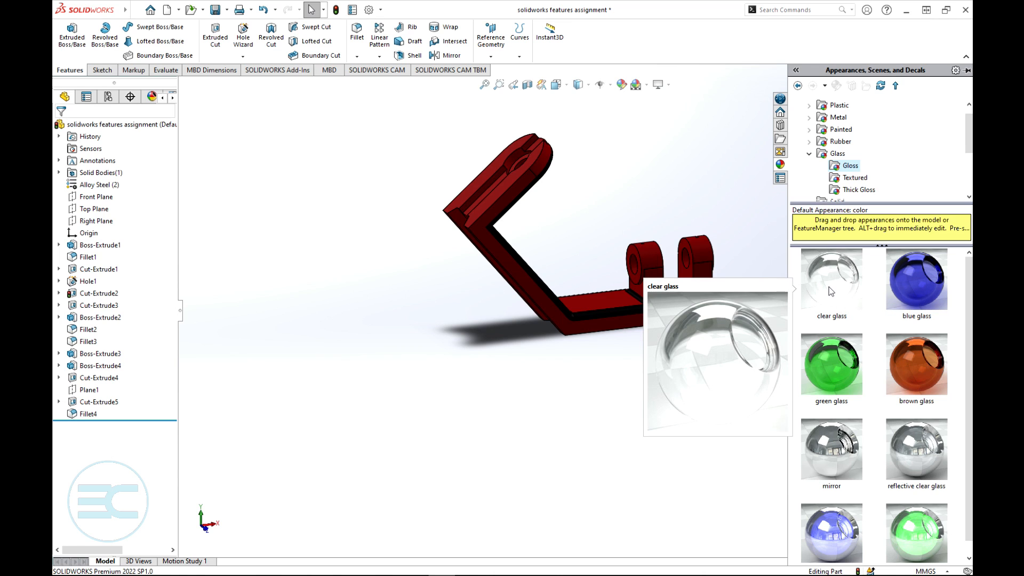
pyautogui.moveTo(846, 451); pyautogui.dragTo(623, 293)
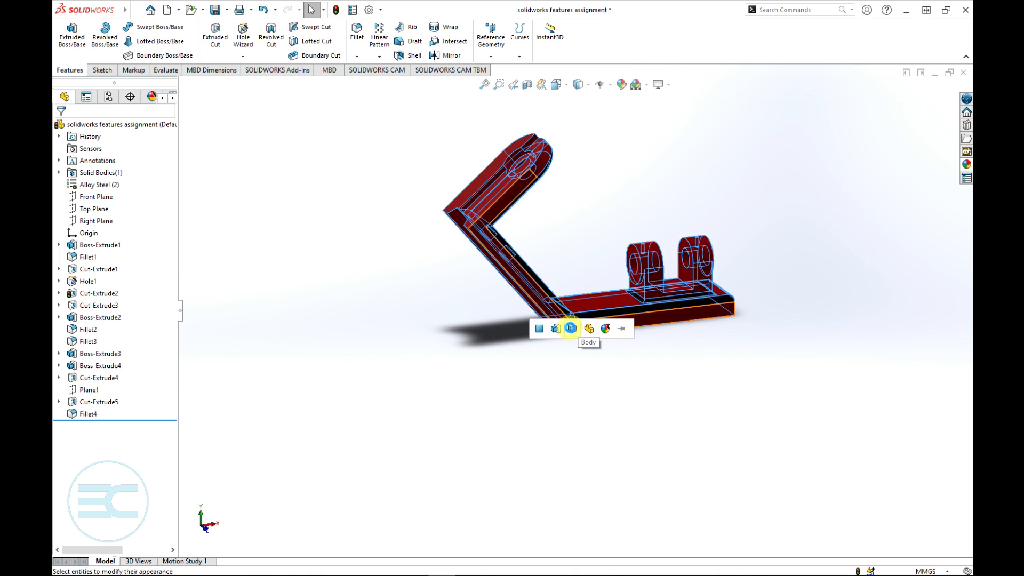
pyautogui.click(583, 327)
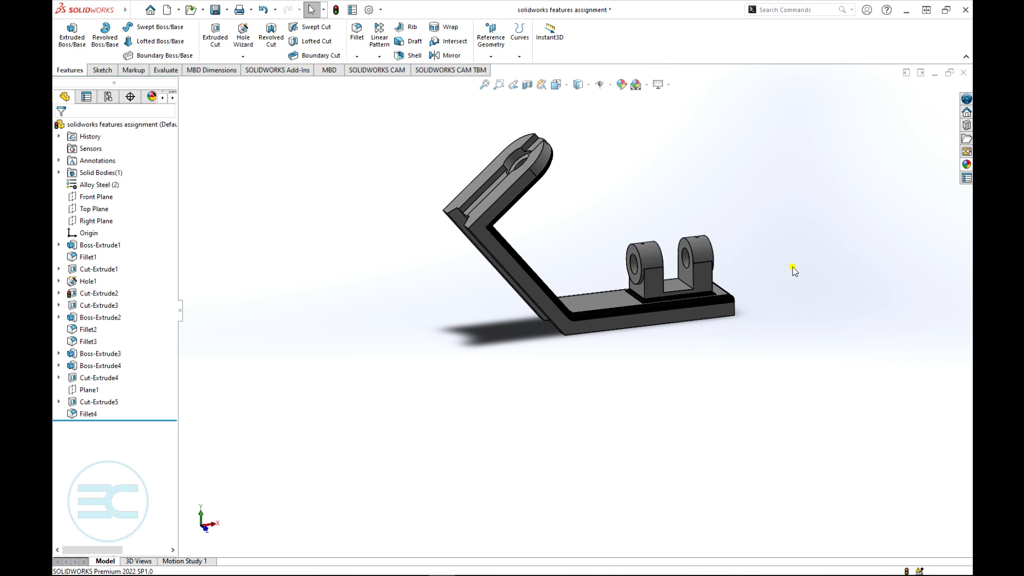
pyautogui.moveTo(793, 270); pyautogui.dragTo(782, 313, button='middle')
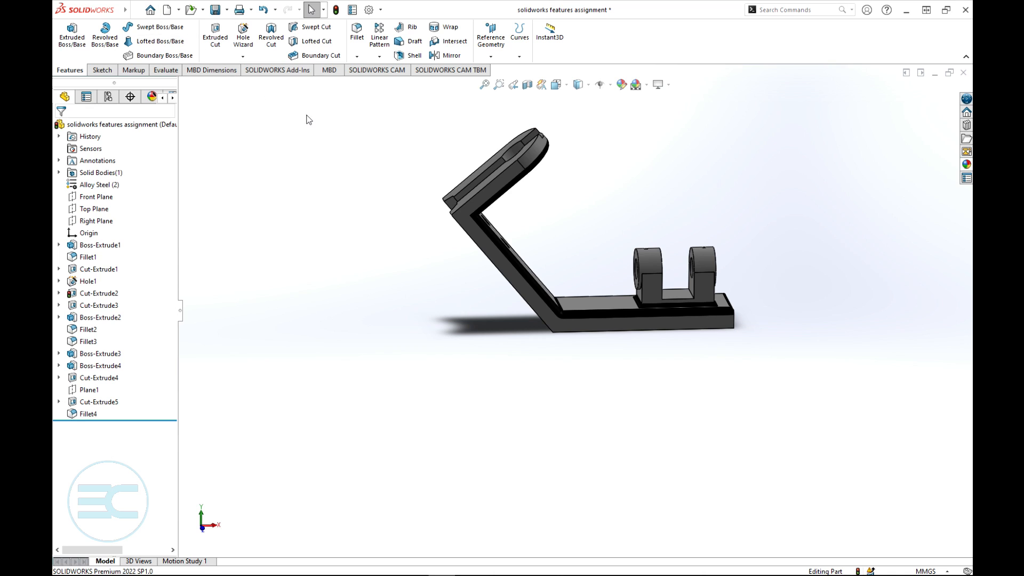
# - Undo the mirror appearance on the bracket body
pyautogui.click(263, 9)
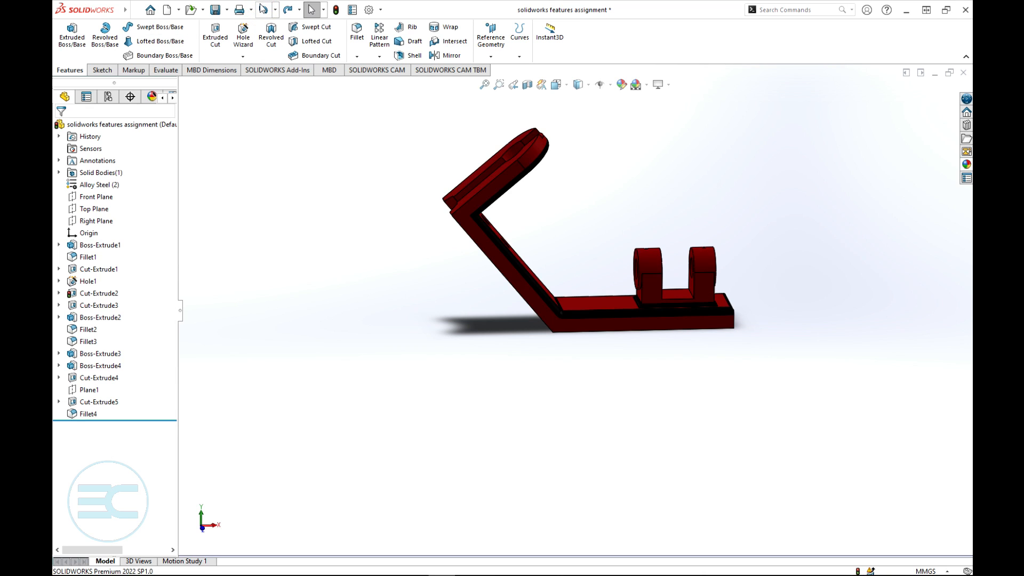
pyautogui.moveTo(351, 216); pyautogui.dragTo(492, 259, button='middle')
pyautogui.scroll(4, 383, 251)
pyautogui.scroll(-3, 607, 304)
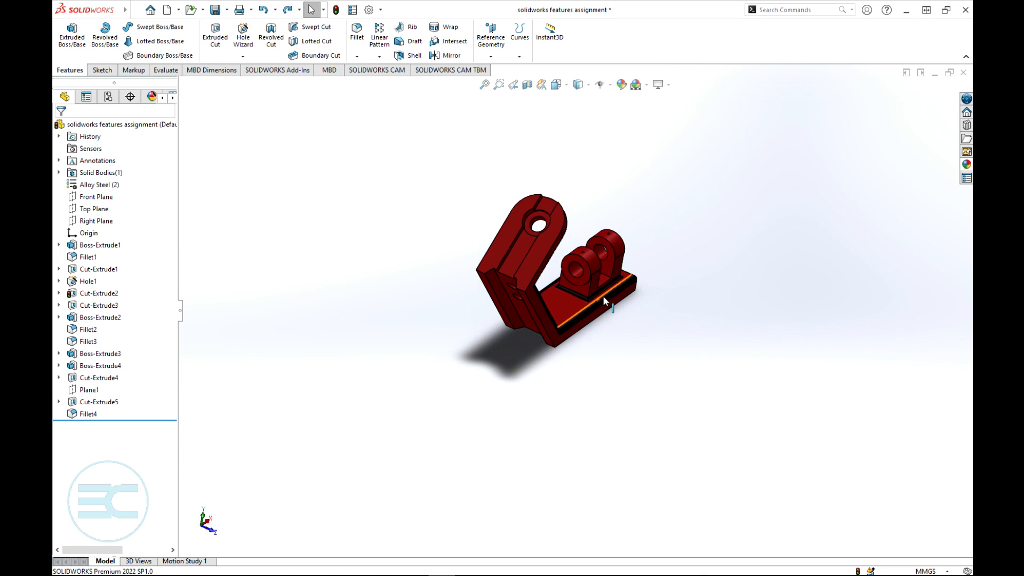
pyautogui.moveTo(617, 320); pyautogui.dragTo(613, 291, button='middle')
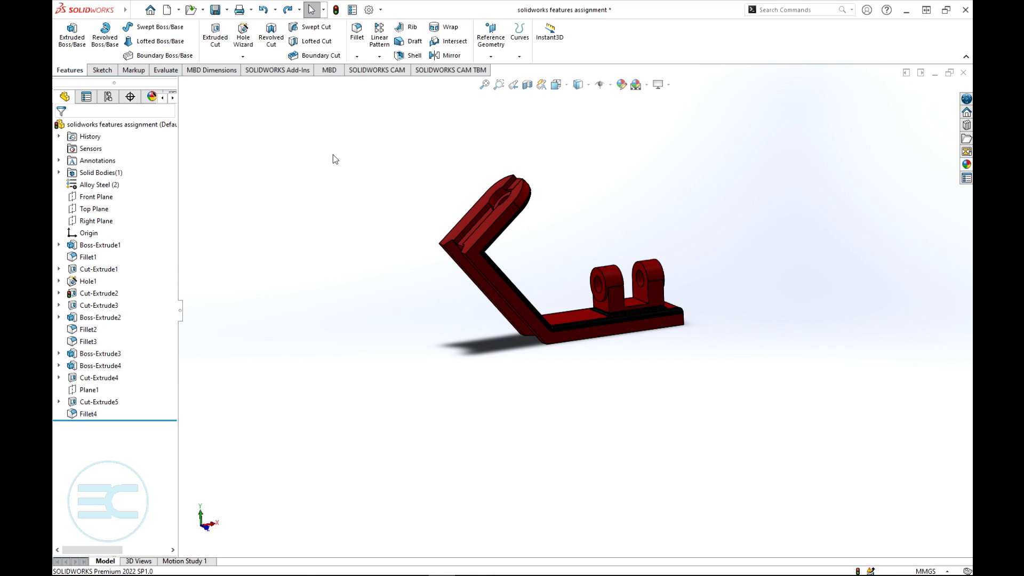
# - Start the Measure tool and set arc and circle measurements to center-to-center distance
pyautogui.click(166, 71)
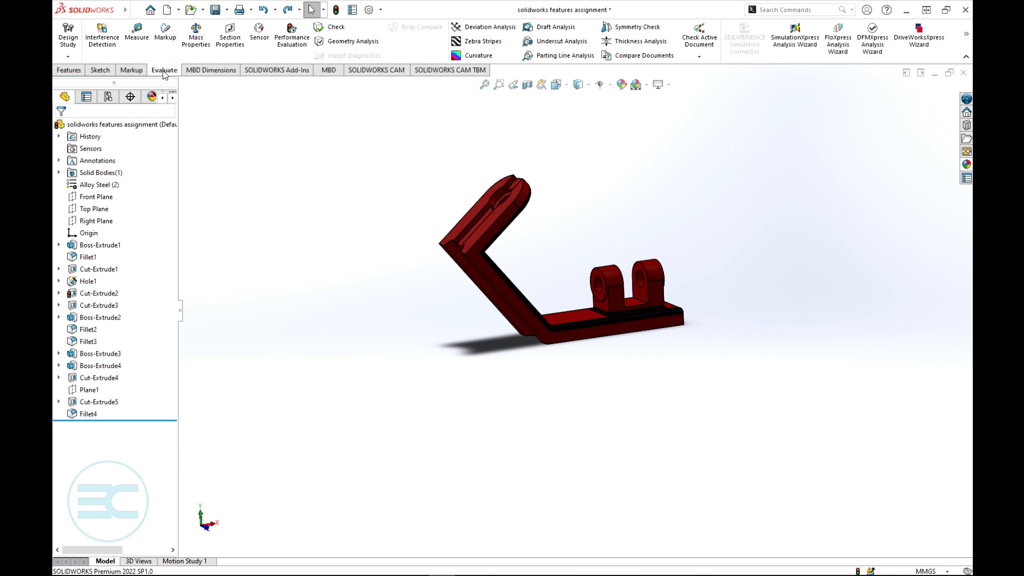
pyautogui.click(137, 37)
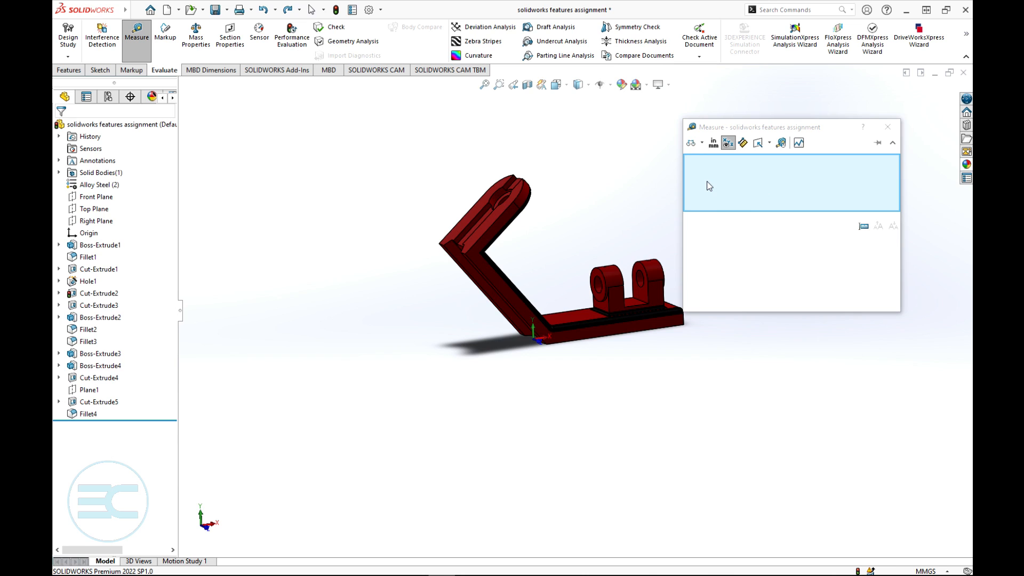
pyautogui.scroll(3, 610, 254)
pyautogui.moveTo(640, 362); pyautogui.dragTo(674, 361, button='middle')
pyautogui.scroll(-4, 642, 326)
pyautogui.moveTo(594, 308); pyautogui.dragTo(540, 295, button='middle')
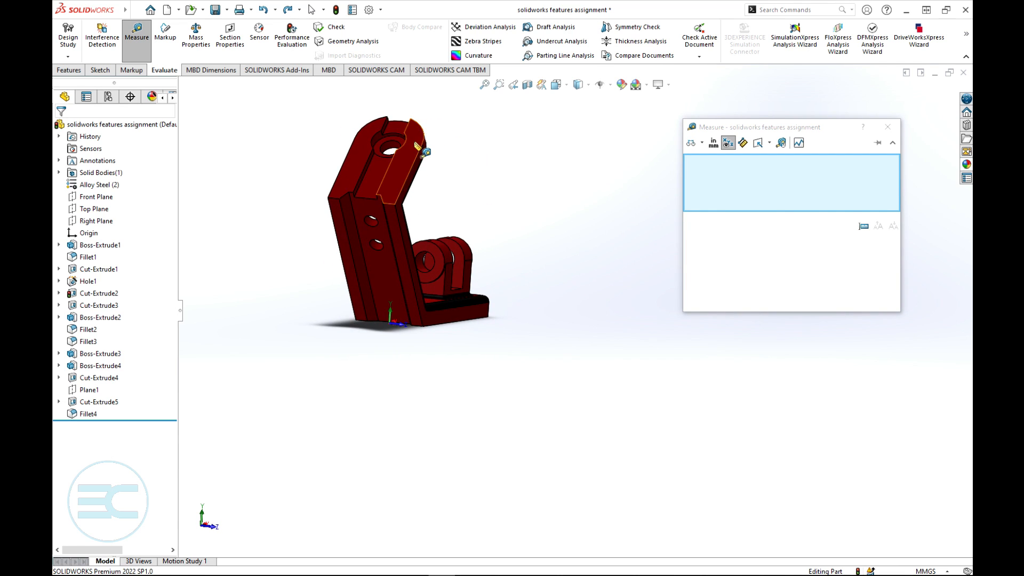
pyautogui.scroll(-4, 434, 194)
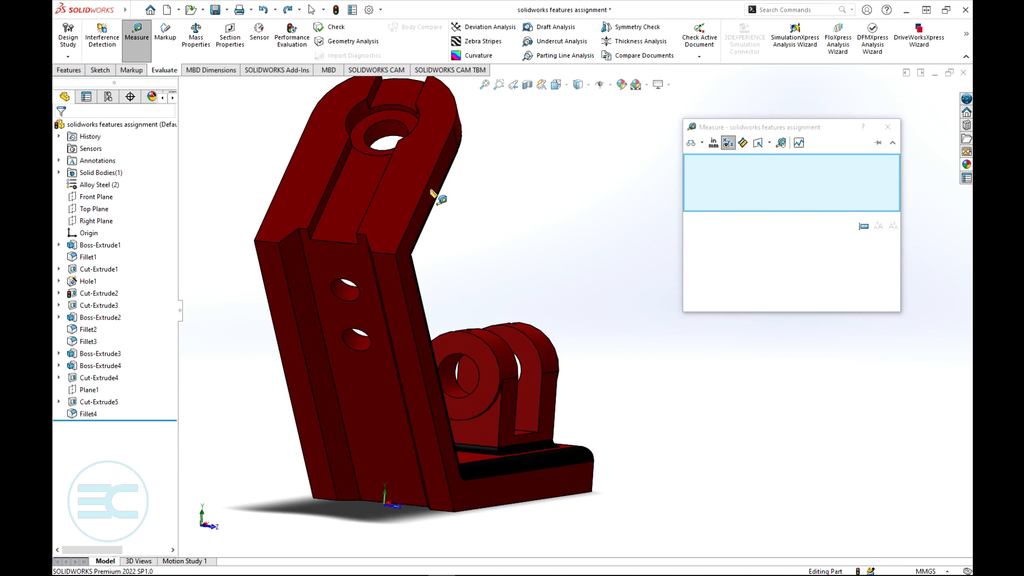
pyautogui.click(703, 143)
pyautogui.click(717, 156)
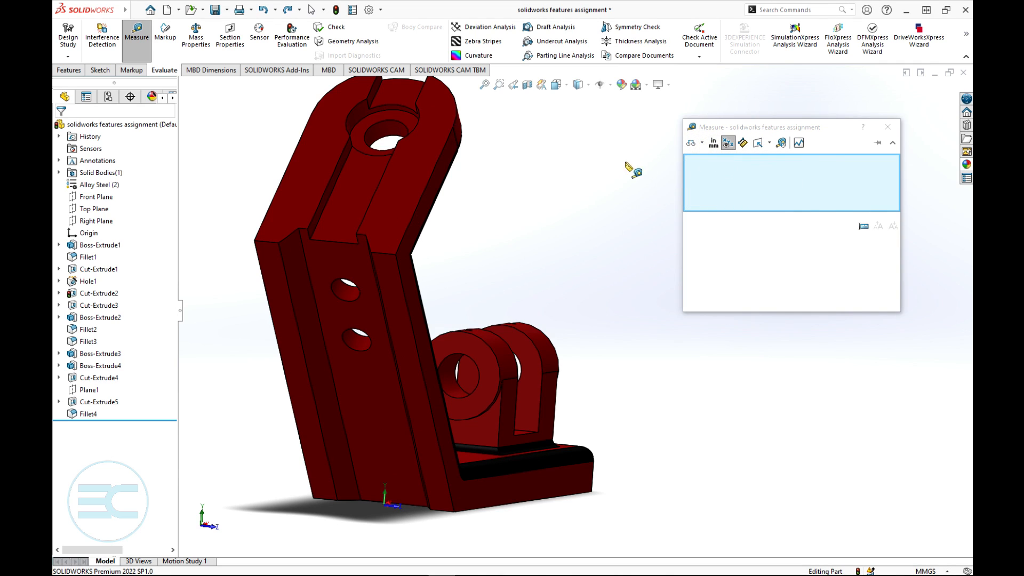
# - Measure the center distance between the two small holes in the inclined arm's channel and clear the selection
pyautogui.scroll(3, 600, 163)
pyautogui.scroll(-2, 533, 316)
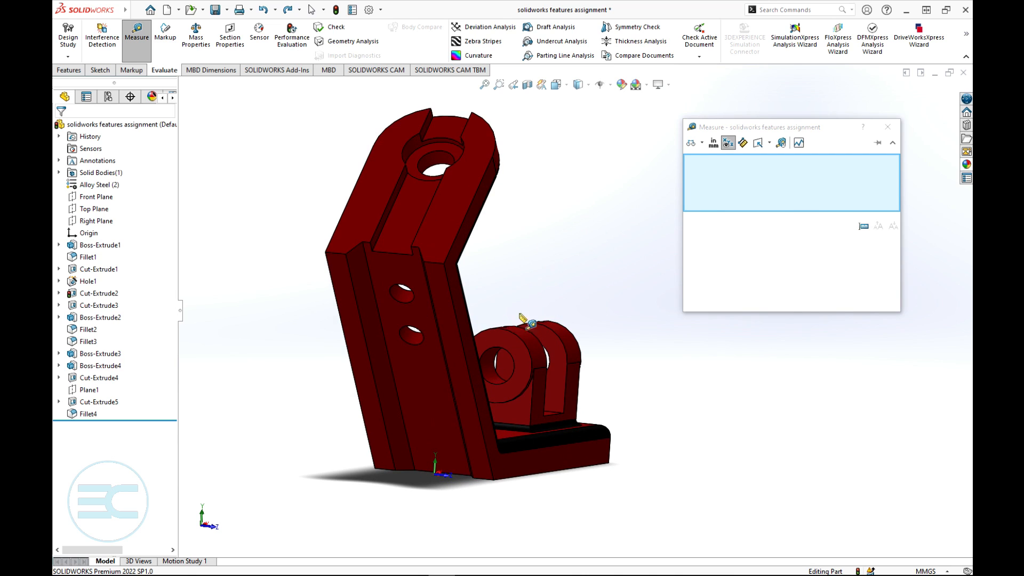
pyautogui.click(399, 302)
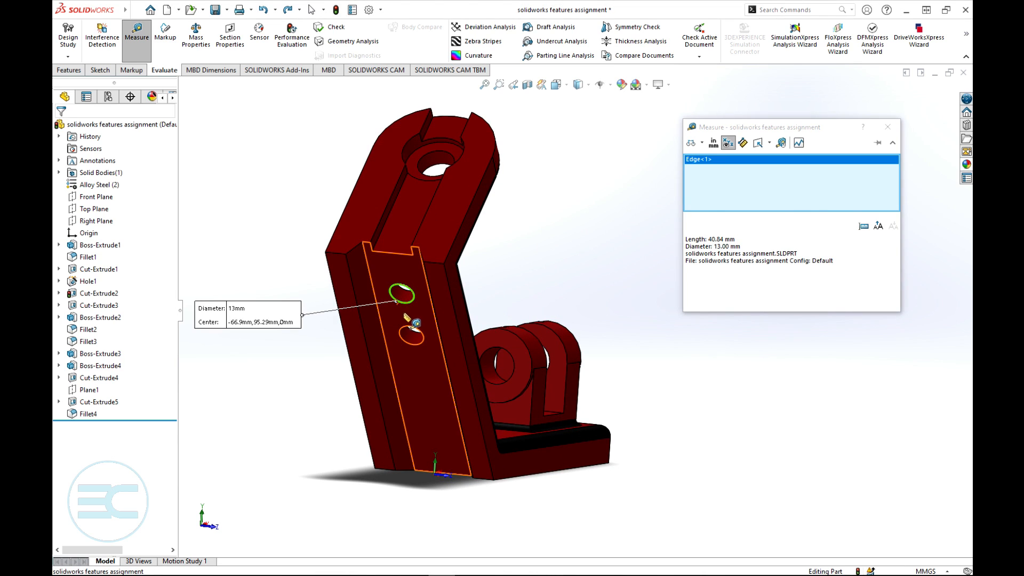
pyautogui.click(407, 337)
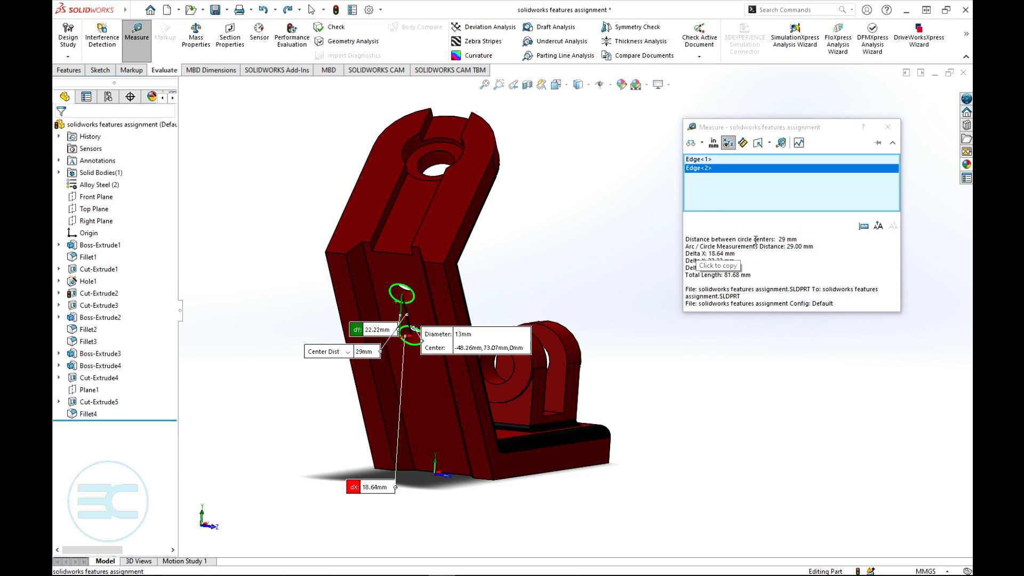
pyautogui.click(566, 228)
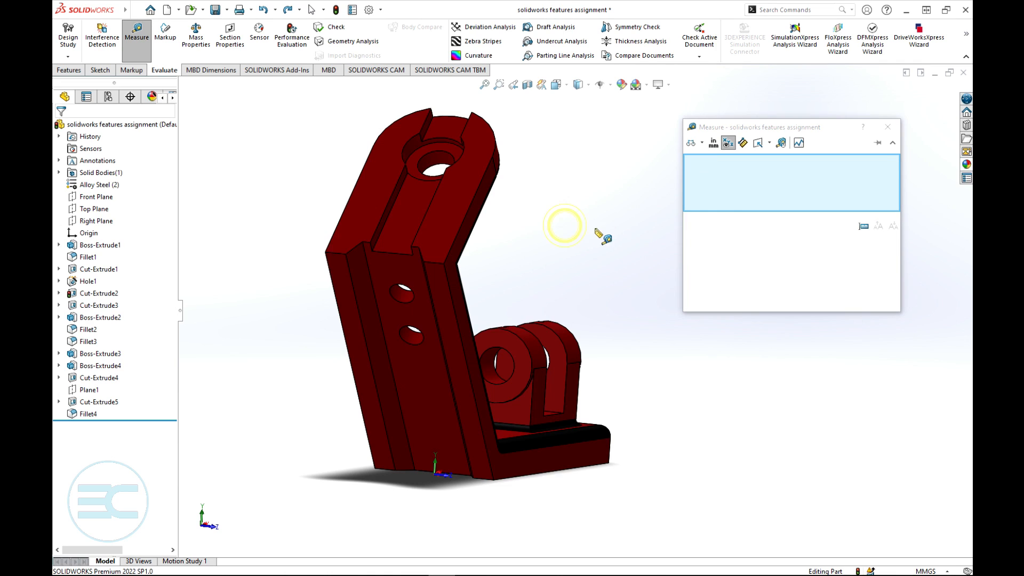
# - Measure the point-to-point distance between the lower and upper corners of the inclined arm's outer edge, and end measuring
pyautogui.click(770, 143)
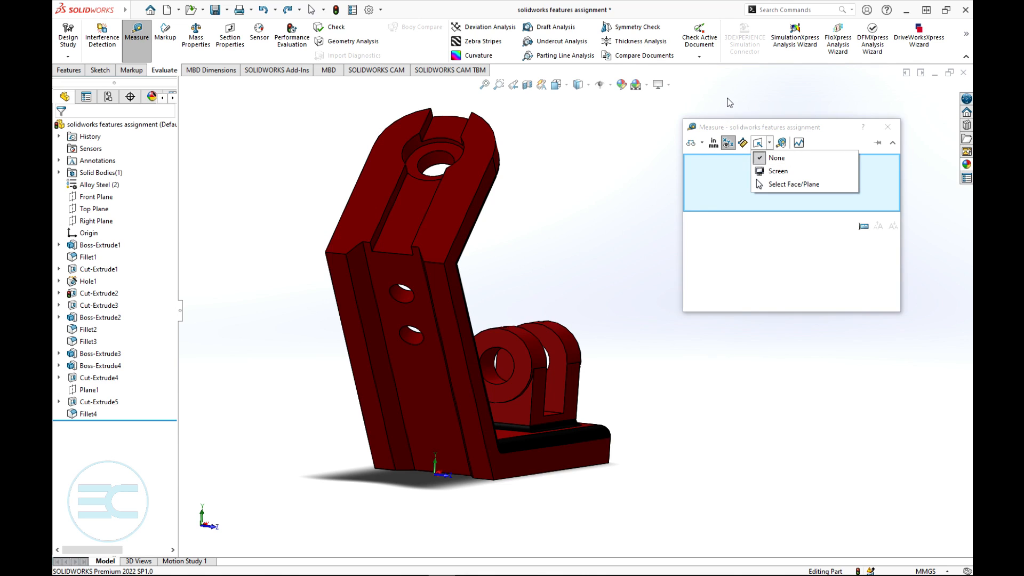
pyautogui.click(624, 153)
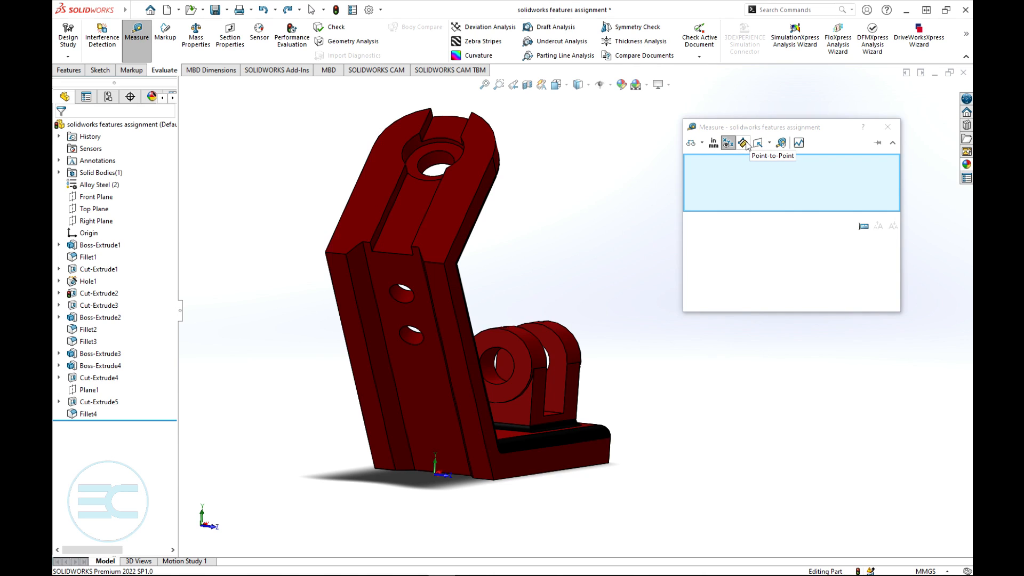
pyautogui.click(743, 143)
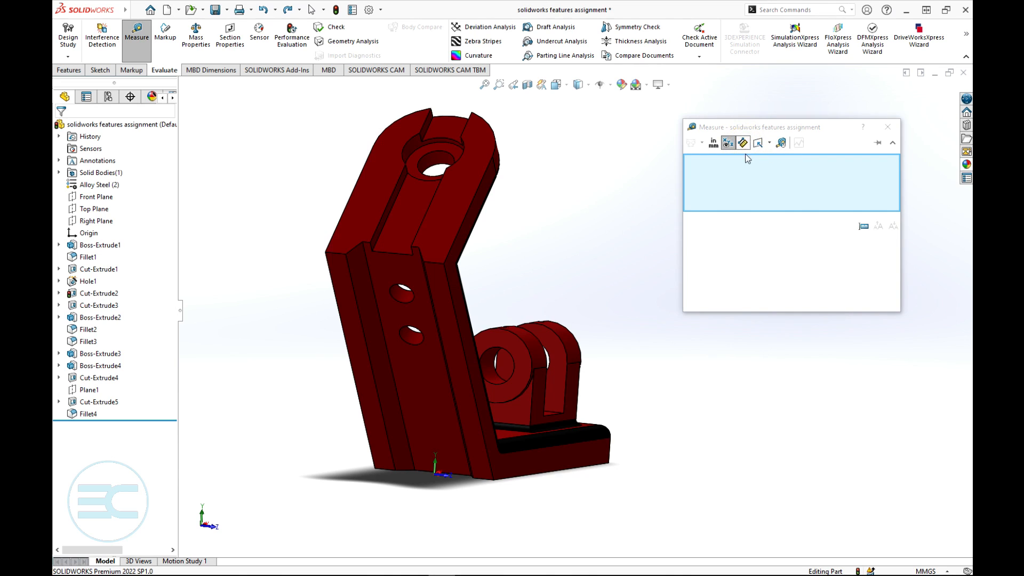
pyautogui.scroll(-3, 632, 253)
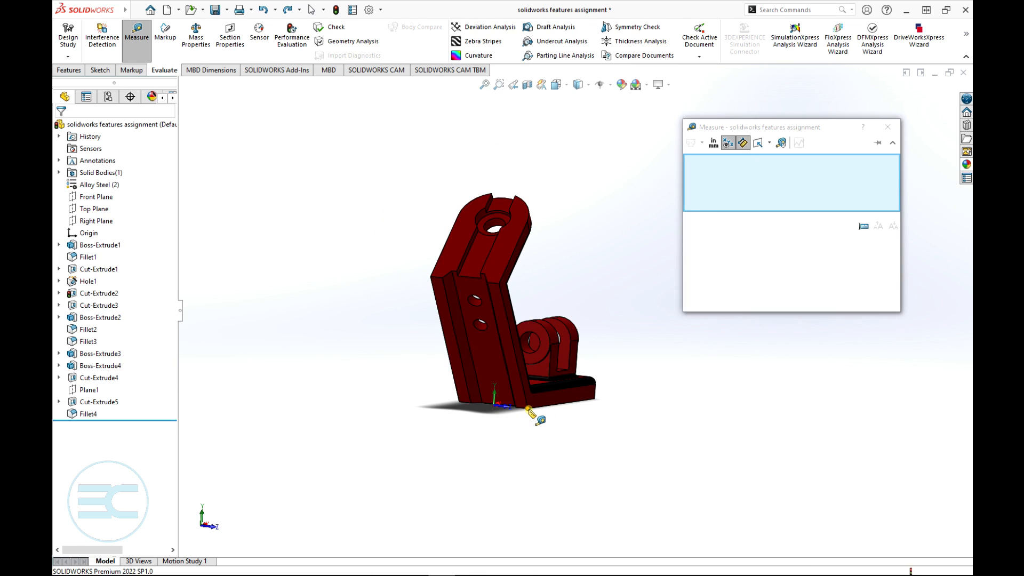
pyautogui.click(527, 409)
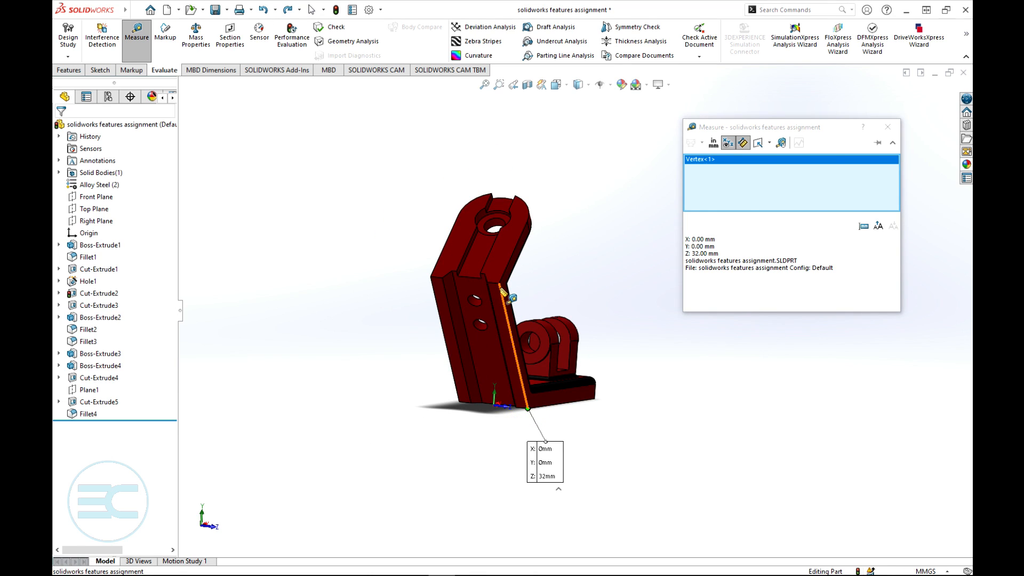
pyautogui.click(500, 284)
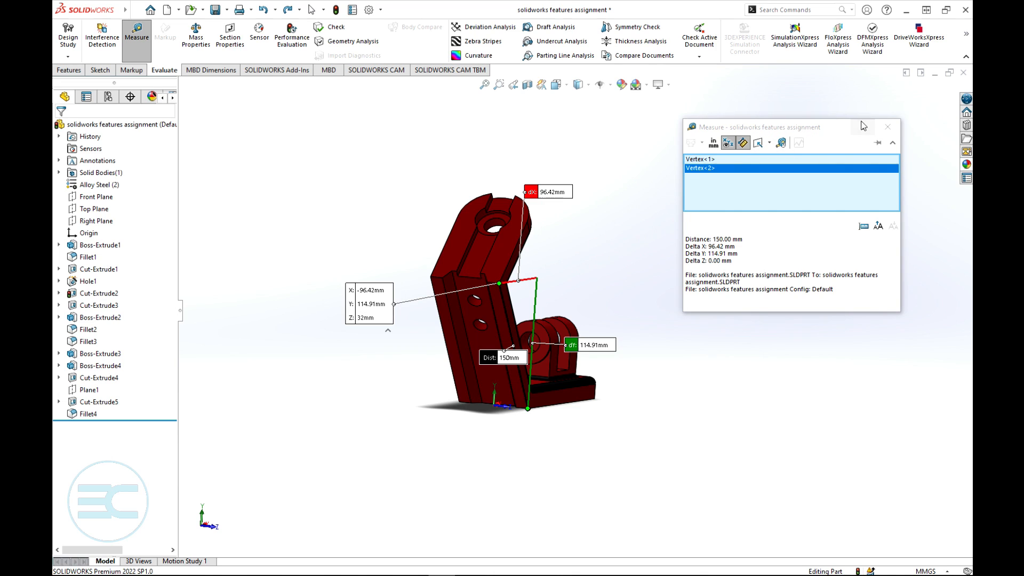
pyautogui.click(888, 126)
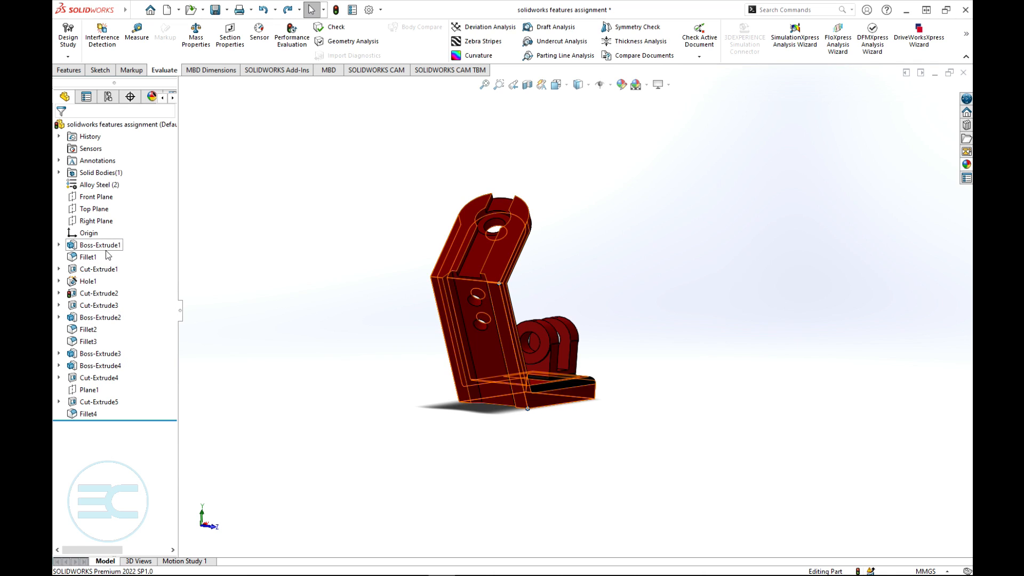
# - Roll the feature history back to just after Boss-Extrude1, and roll it forward again to the end past Fillet4
pyautogui.moveTo(620, 341); pyautogui.dragTo(576, 277, button='middle')
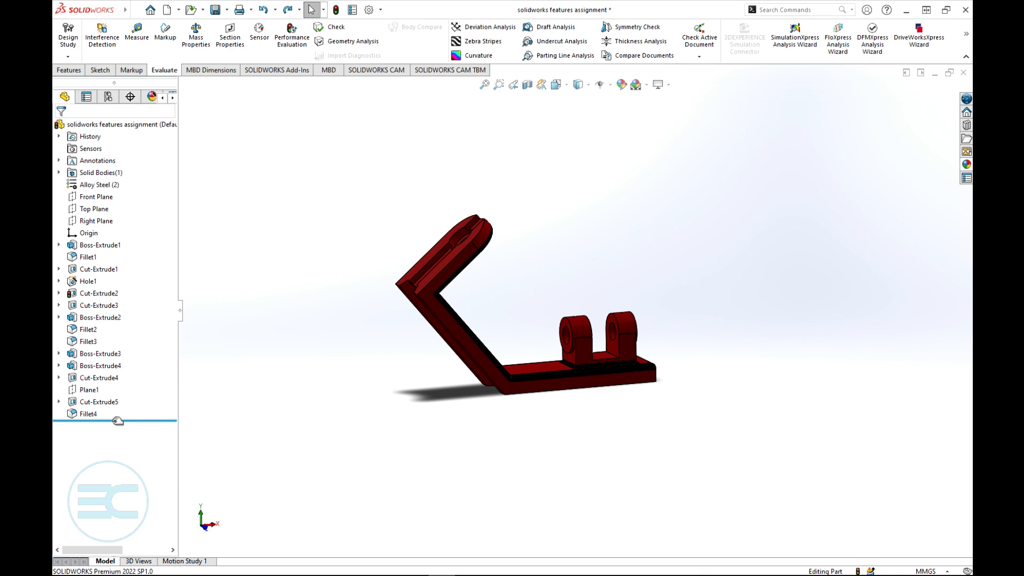
pyautogui.moveTo(128, 421); pyautogui.dragTo(141, 251)
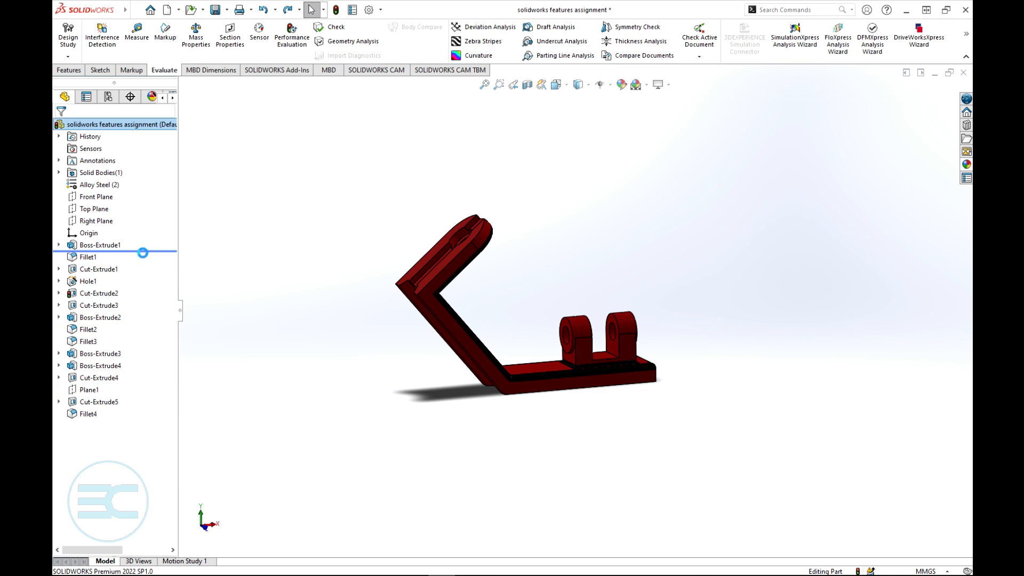
pyautogui.moveTo(411, 370)
pyautogui.mouseDown(button='middle')
pyautogui.moveTo(430, 395)
pyautogui.moveTo(418, 352)
pyautogui.moveTo(457, 349)
pyautogui.moveTo(411, 350)
pyautogui.moveTo(350, 391)
pyautogui.moveTo(398, 373)
pyautogui.moveTo(451, 388)
pyautogui.moveTo(425, 384)
pyautogui.moveTo(425, 369)
pyautogui.mouseUp(button='middle')
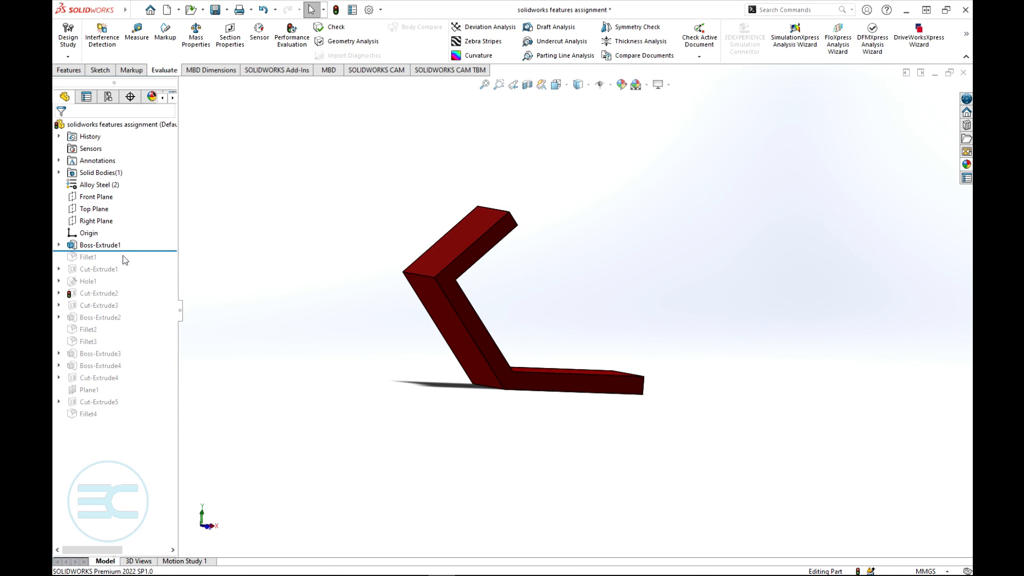
pyautogui.moveTo(132, 251); pyautogui.dragTo(135, 420)
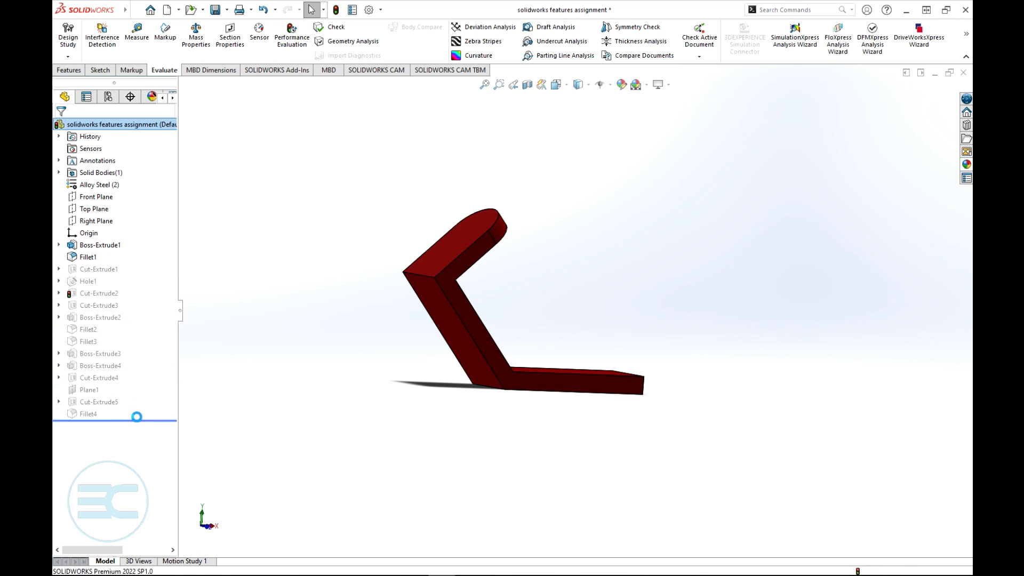
pyautogui.moveTo(273, 318); pyautogui.dragTo(340, 351, button='middle')
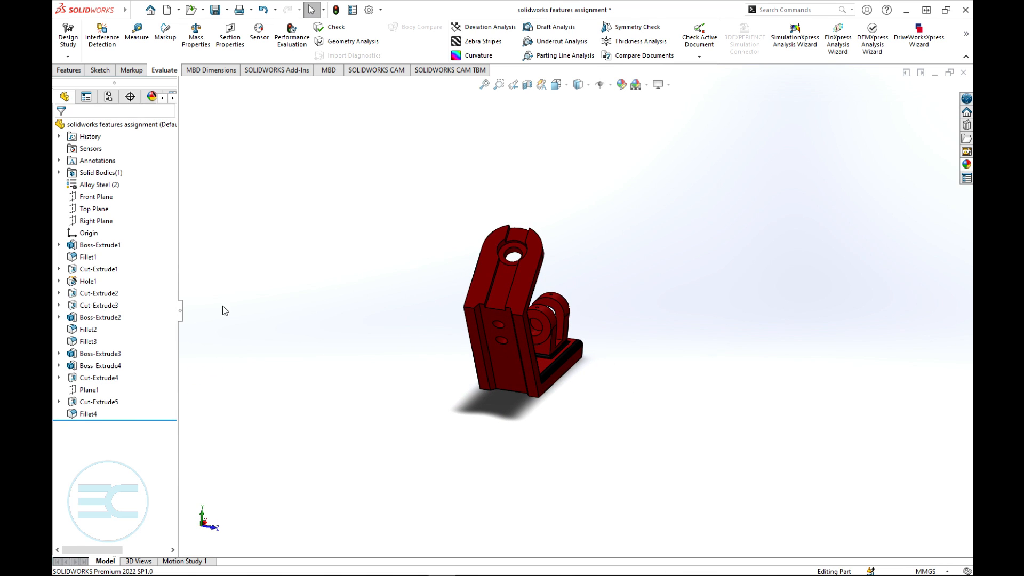
# - Suppress the Hole1 feature in the inclined arm and unsuppress it again
pyautogui.click(88, 281)
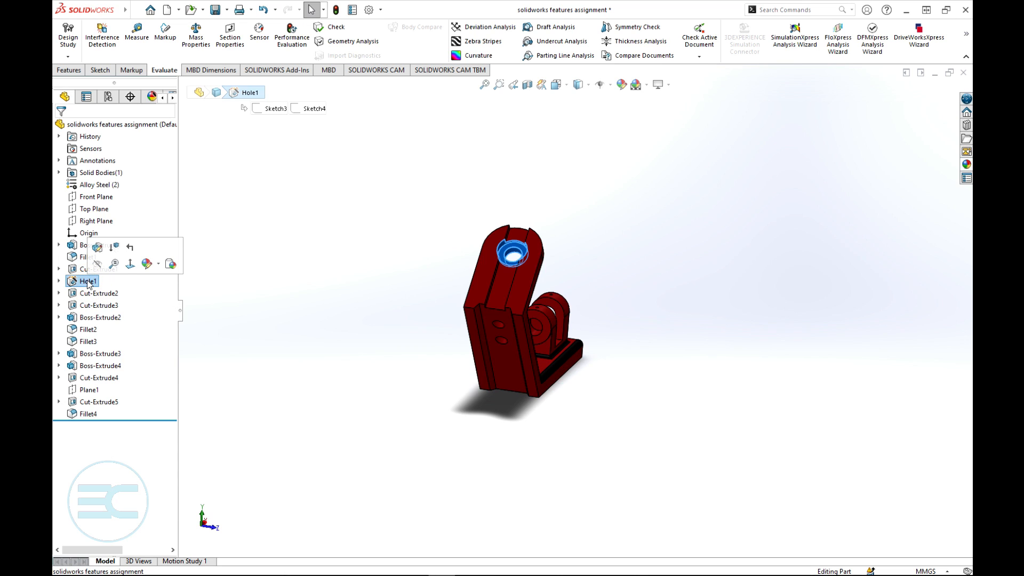
pyautogui.click(115, 251)
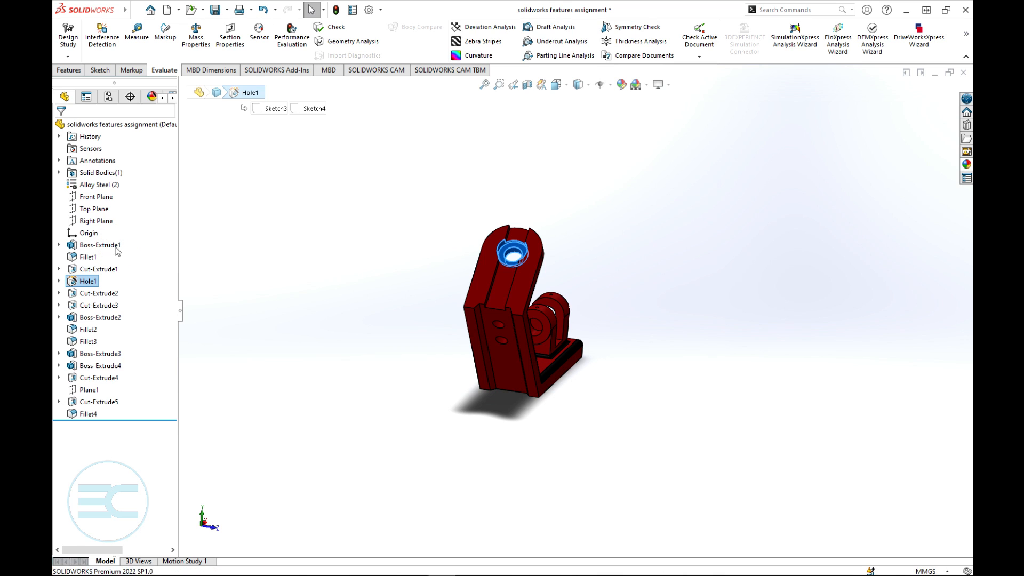
pyautogui.moveTo(386, 325); pyautogui.dragTo(326, 299, button='middle')
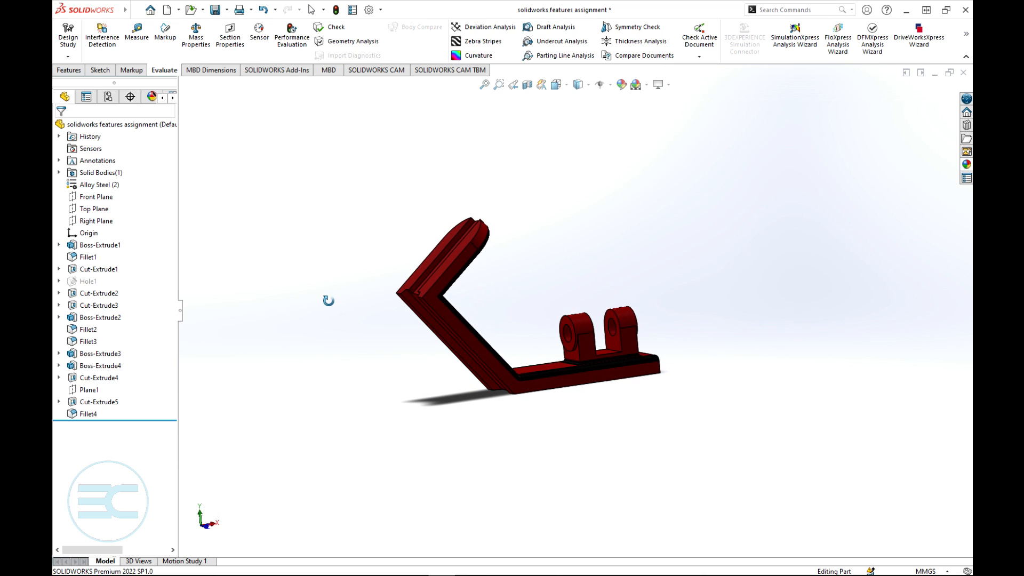
pyautogui.click(83, 282)
pyautogui.click(108, 253)
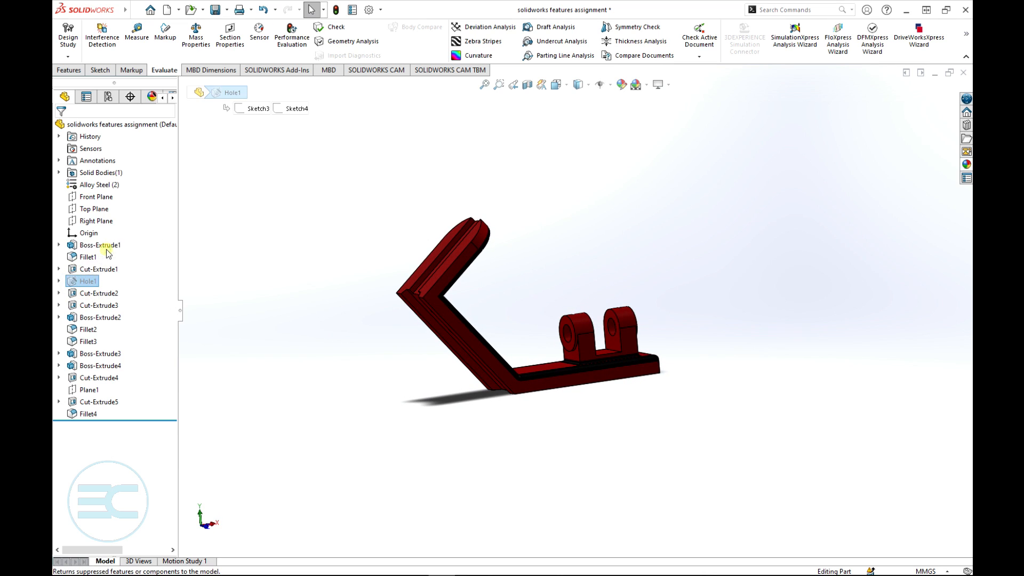
pyautogui.moveTo(336, 282); pyautogui.dragTo(313, 311, button='middle')
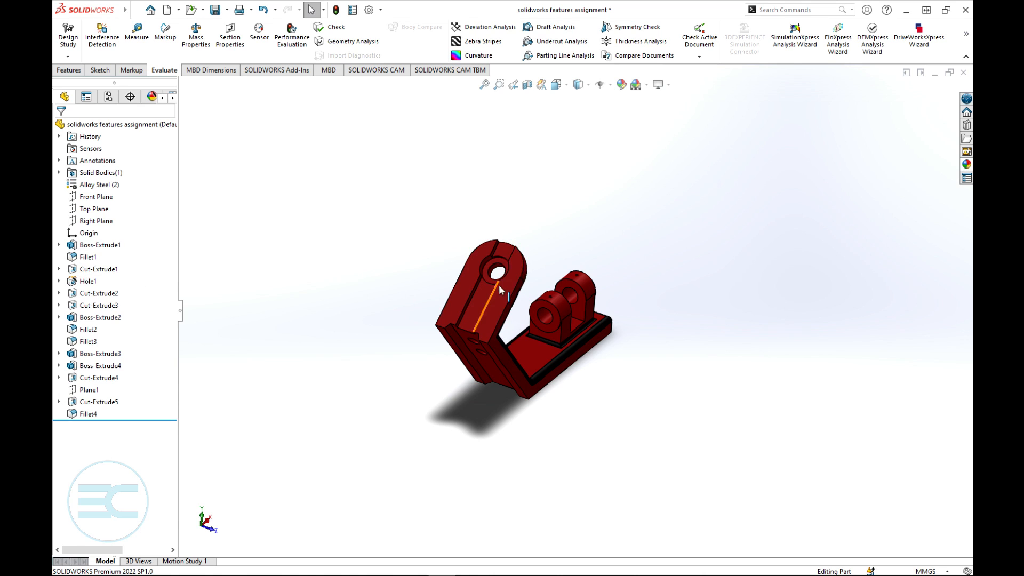
# - Rename the Hole1 feature as "Counter bore" and clear the selection
pyautogui.click(88, 284)
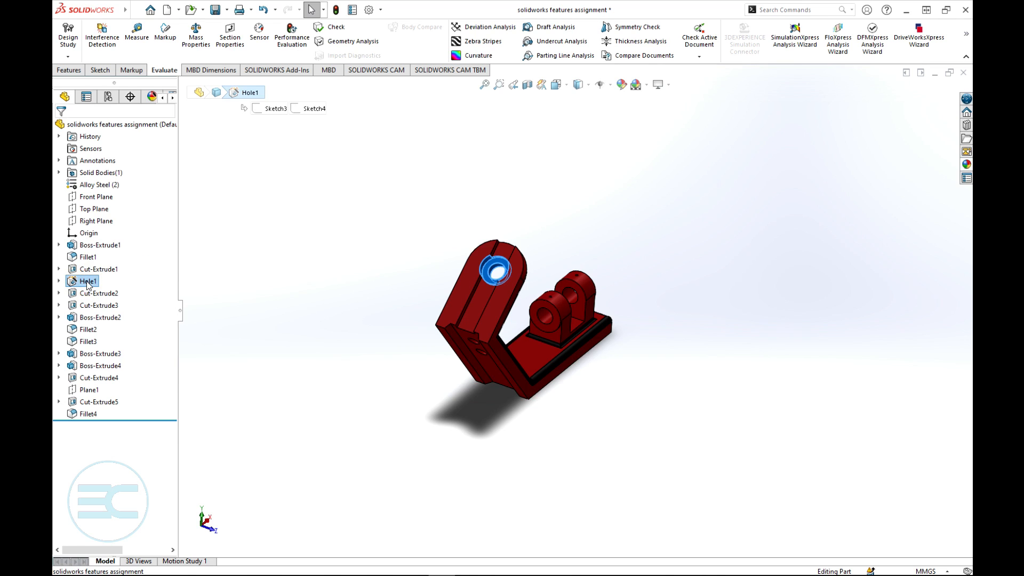
pyautogui.rightClick(88, 283)
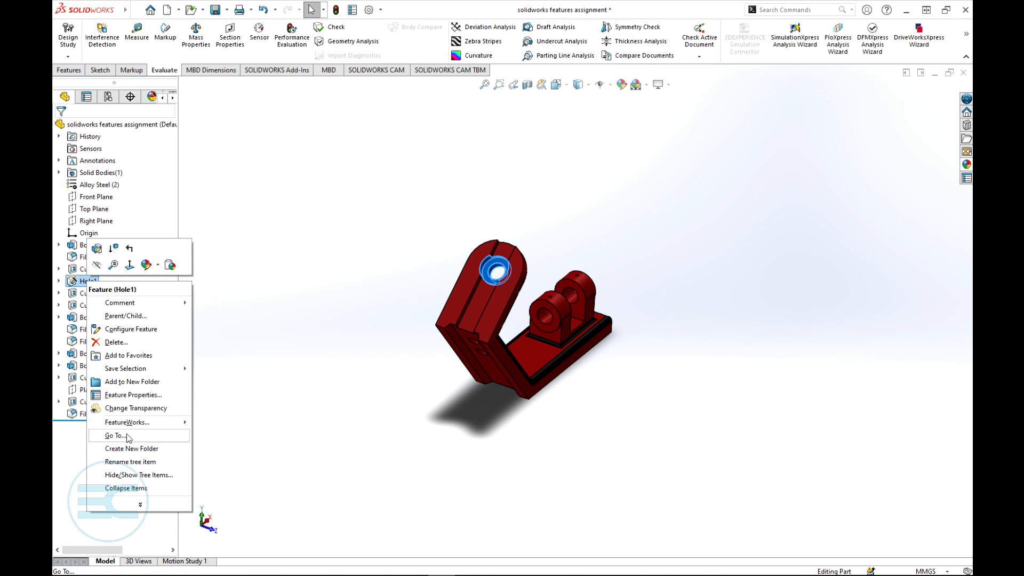
pyautogui.click(128, 462)
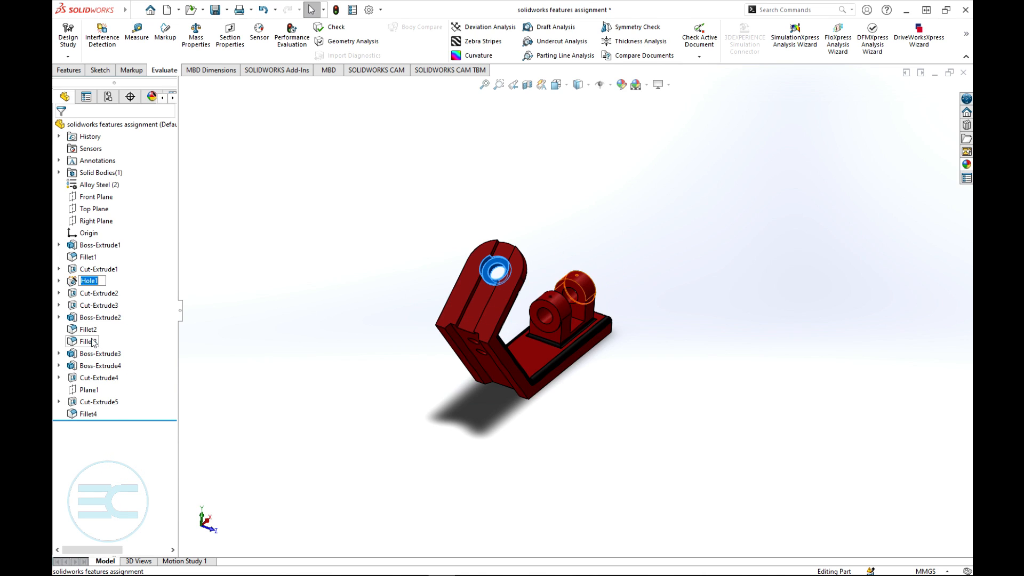
pyautogui.write('Counter bore')
pyautogui.press('Return')
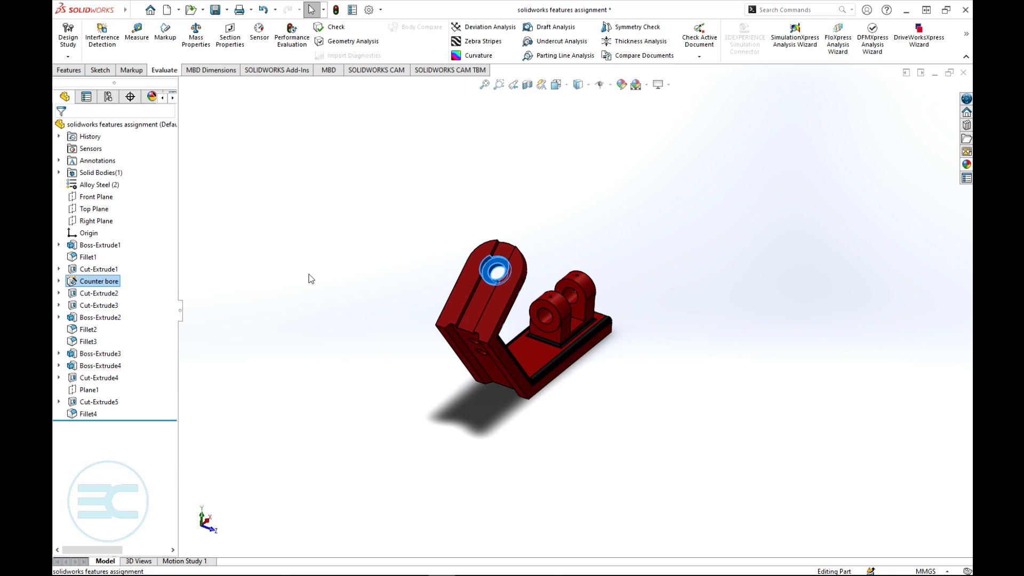
pyautogui.click(248, 254)
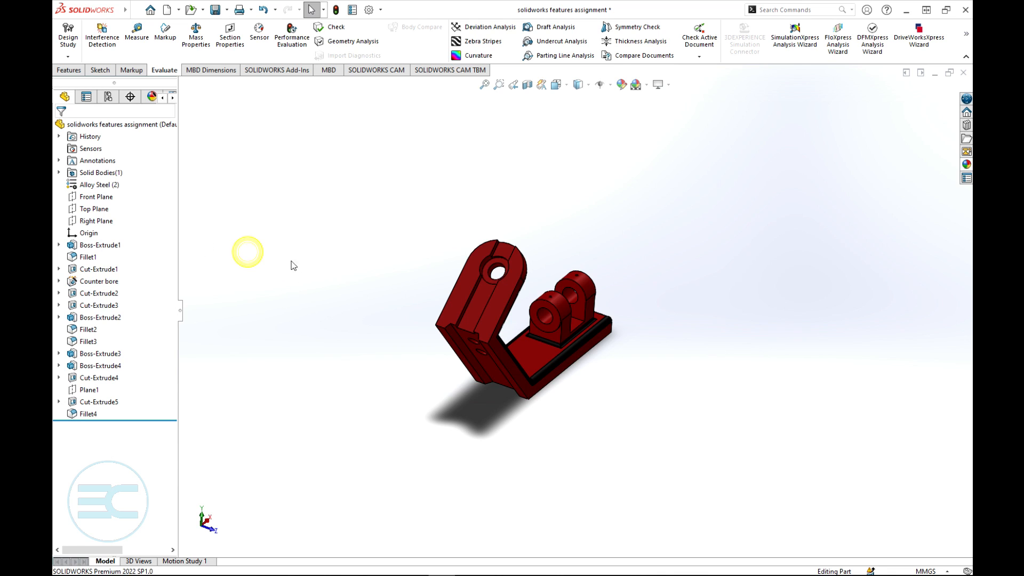
pyautogui.scroll(3, 351, 290)
pyautogui.scroll(-3, 550, 306)
pyautogui.scroll(-3, 550, 309)
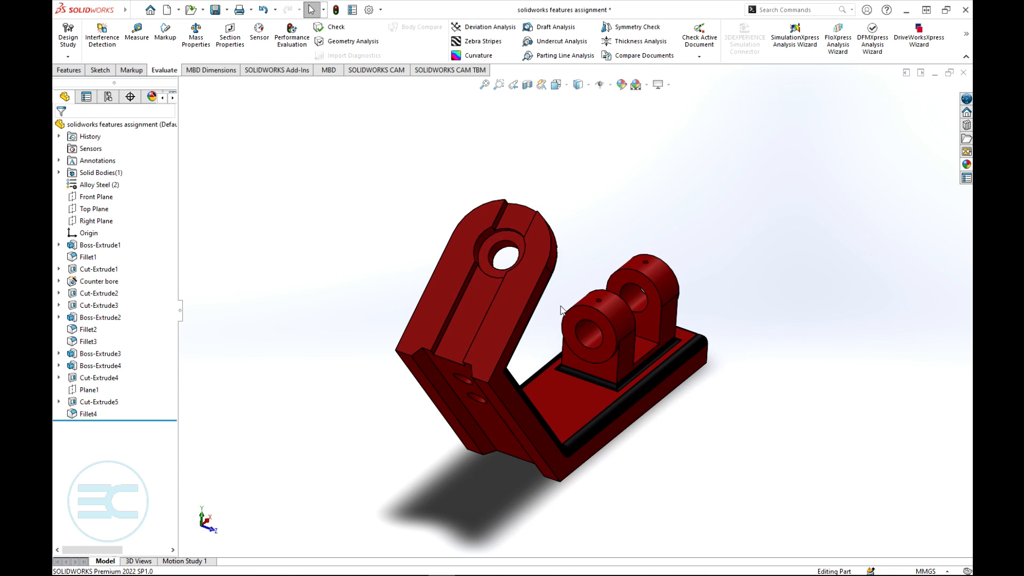
pyautogui.moveTo(322, 316); pyautogui.dragTo(282, 238, button='middle')
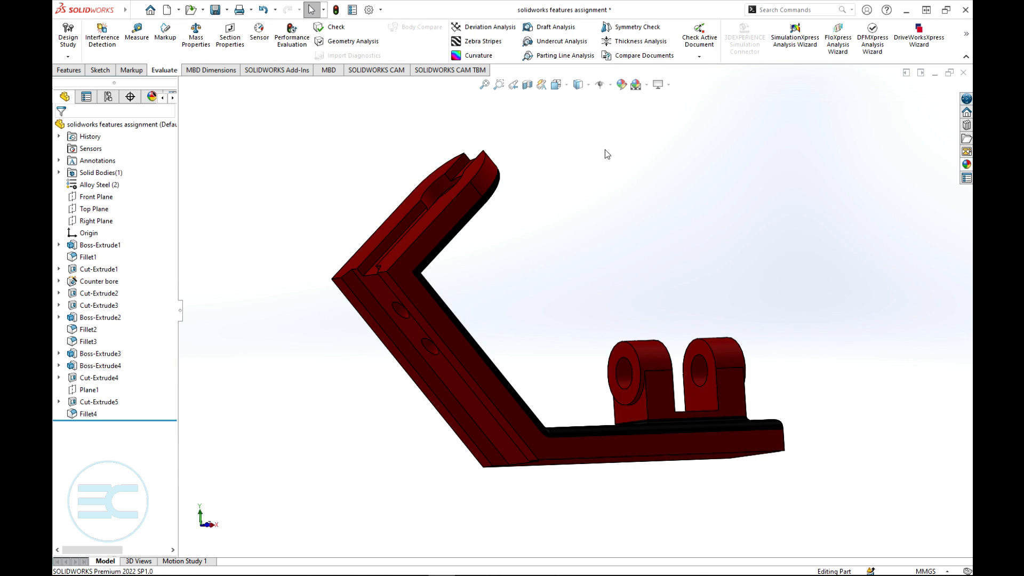
# - Filter the feature history for "boss"
pyautogui.click(93, 112)
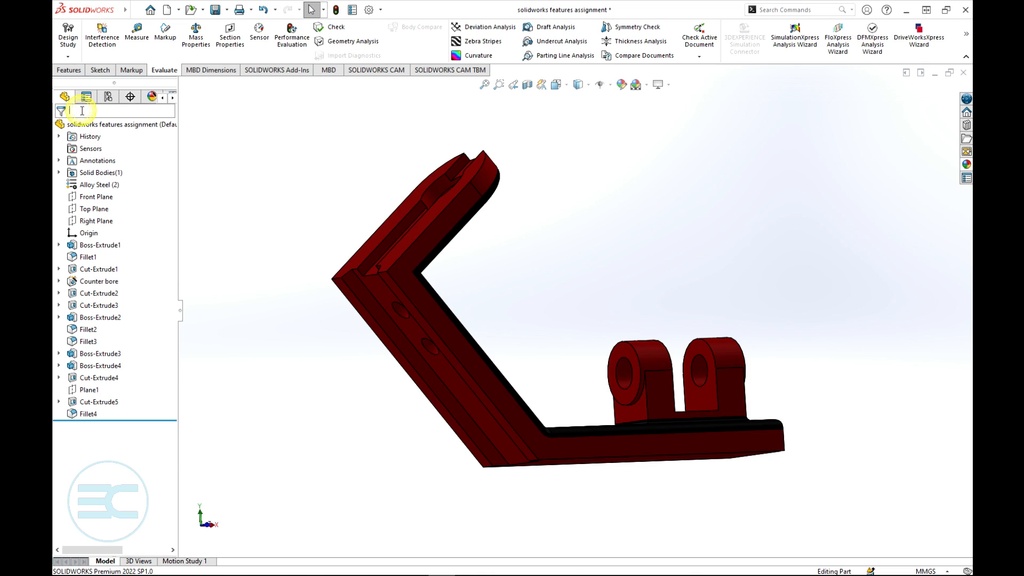
pyautogui.write('bo')
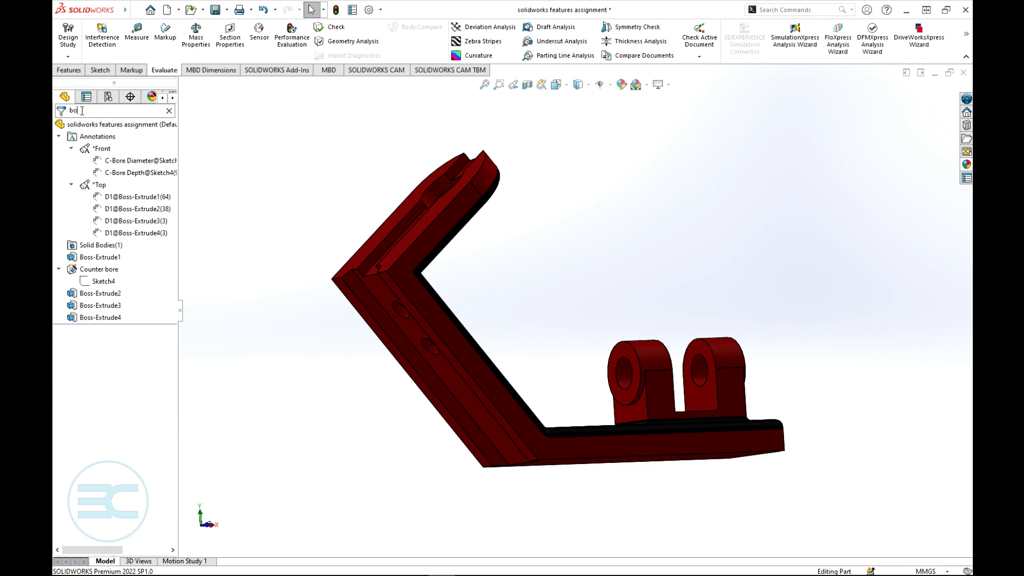
pyautogui.write('ss')
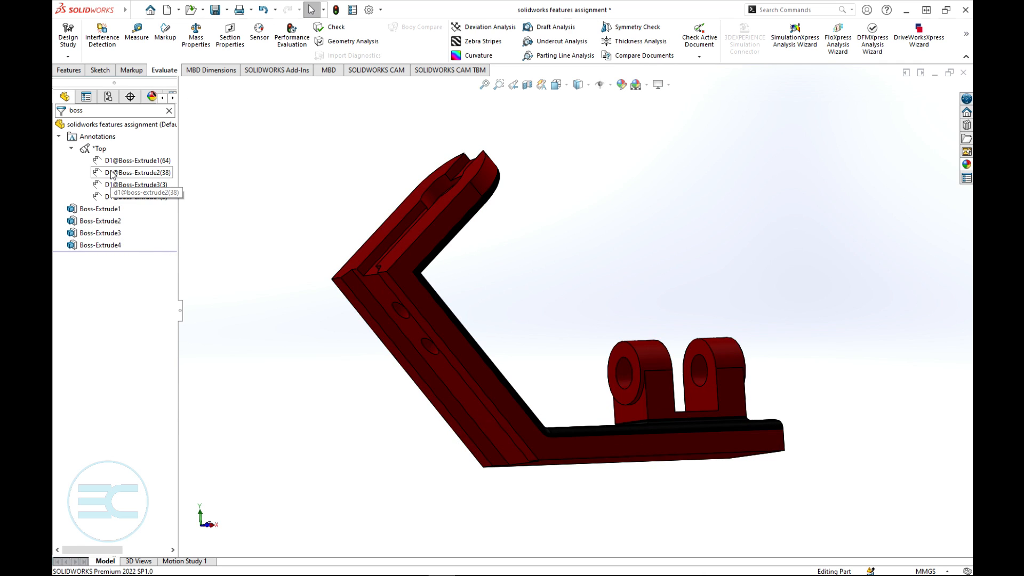
# - Filter the feature history for "cut" and clear the filter to list every feature again
pyautogui.press('BackSpace')
pyautogui.press('BackSpace')
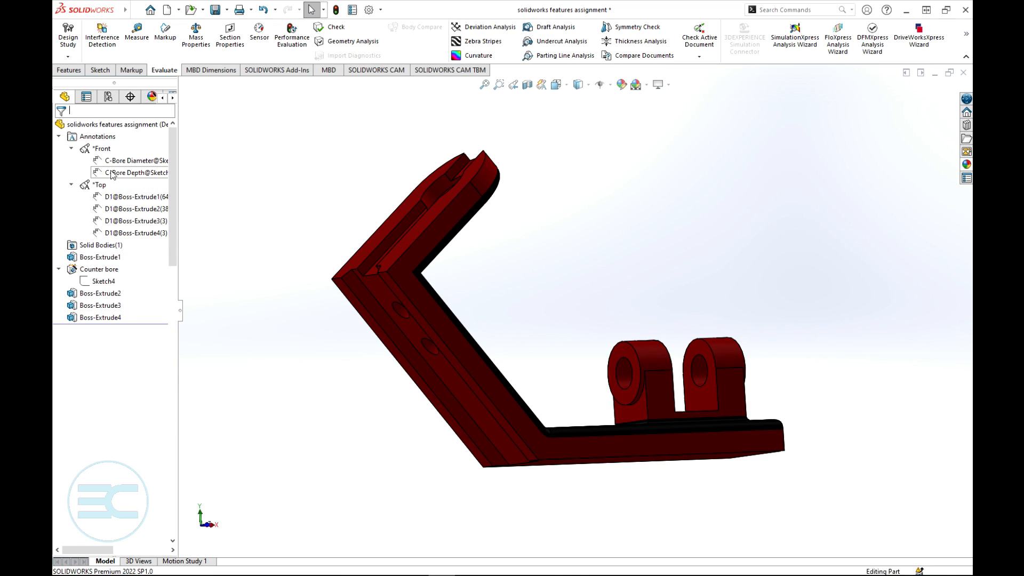
pyautogui.write('c')
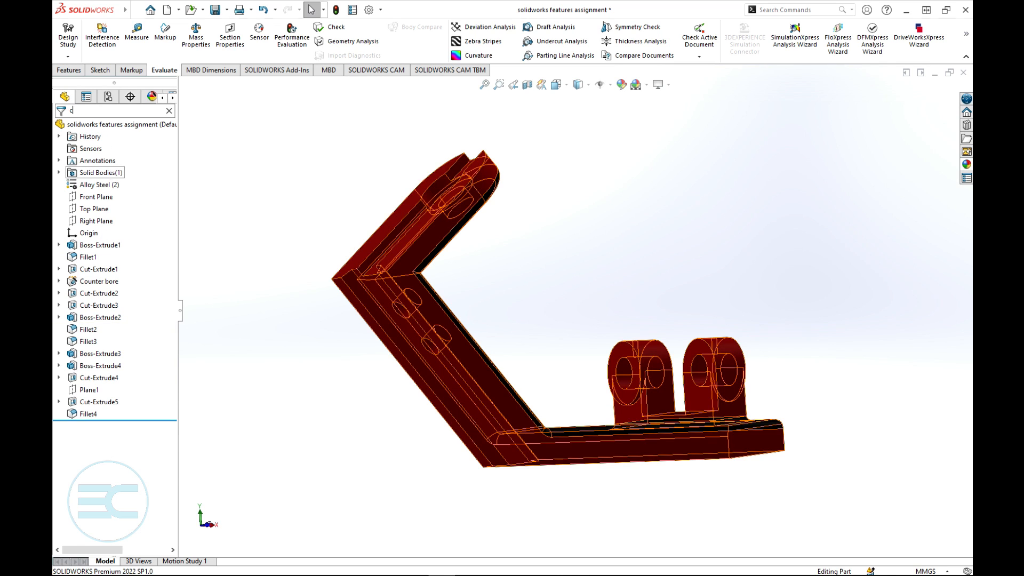
pyautogui.write('ut')
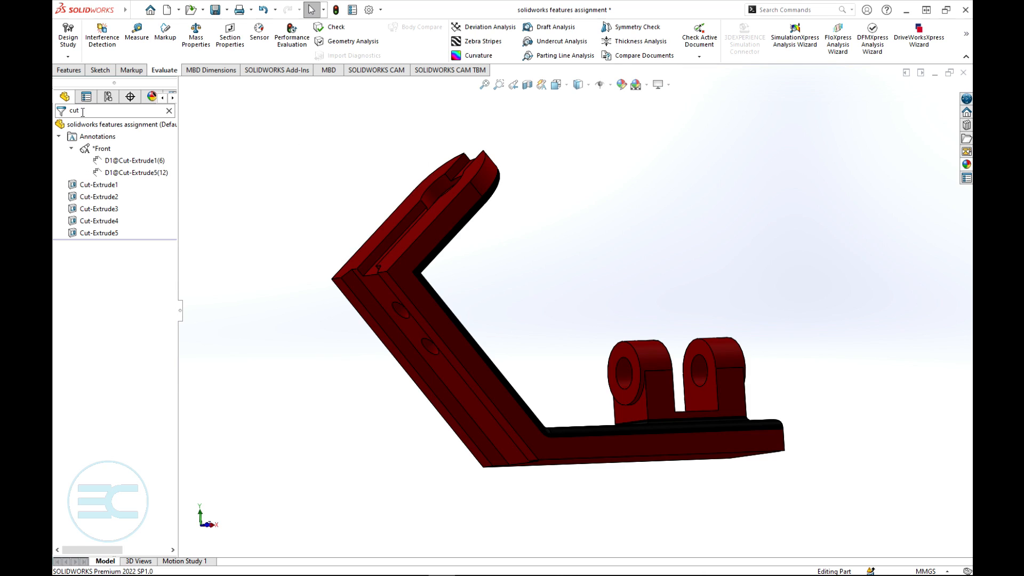
pyautogui.click(170, 111)
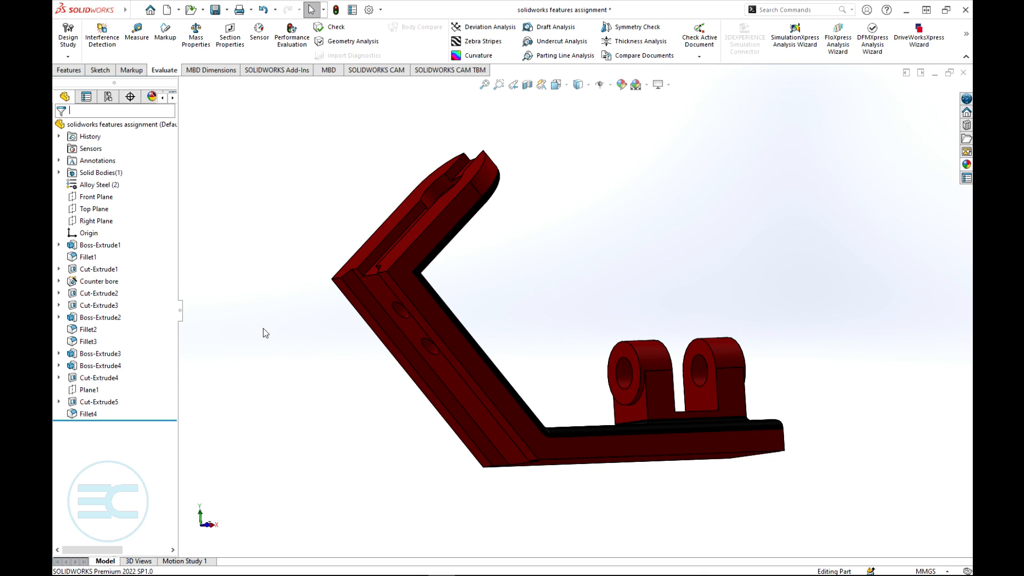
pyautogui.scroll(5, 580, 325)
pyautogui.moveTo(574, 293); pyautogui.dragTo(536, 323, button='middle')
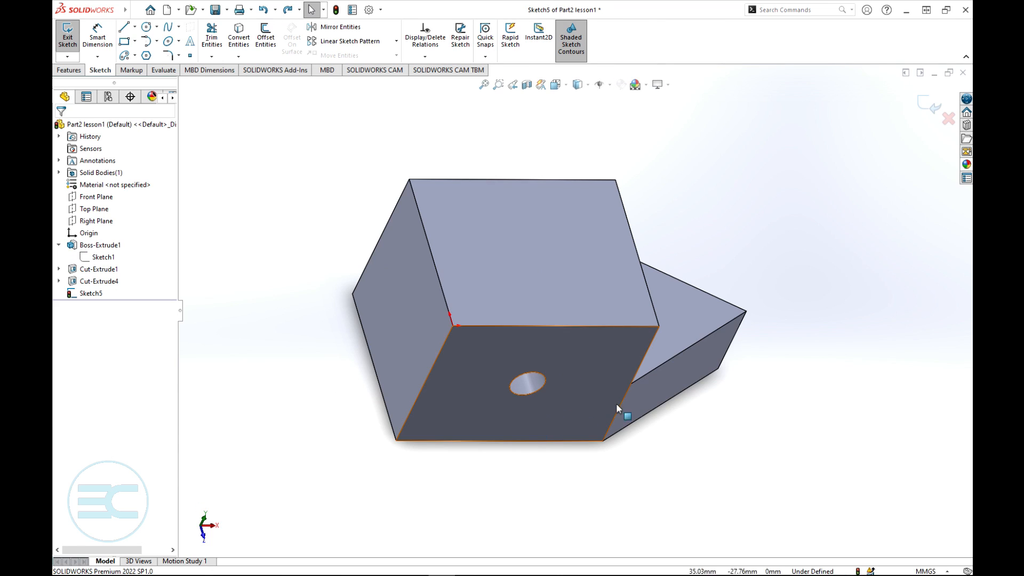
pyautogui.scroll(-4, 674, 431)
pyautogui.scroll(5, 650, 435)
pyautogui.scroll(-2, 723, 249)
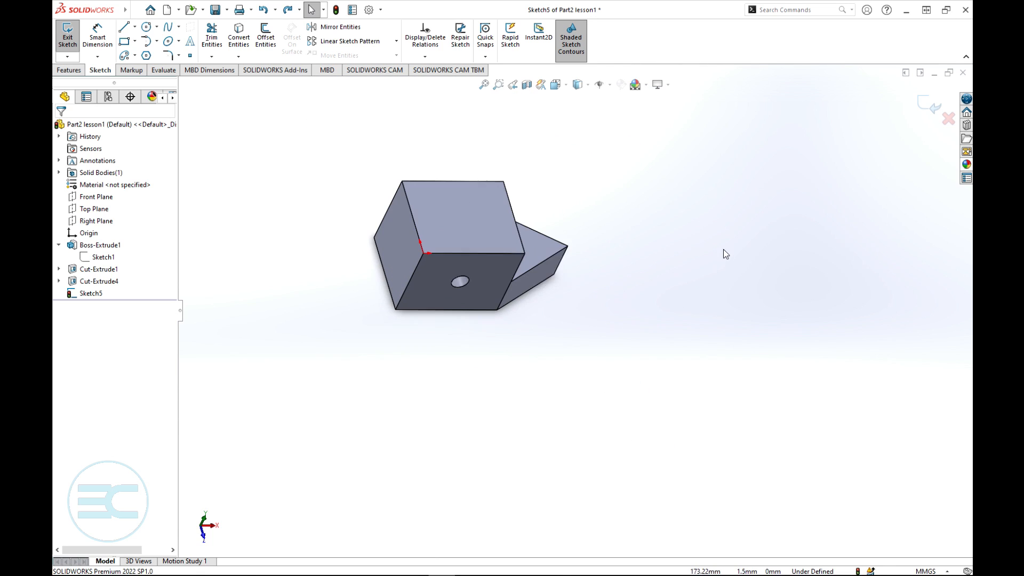
pyautogui.scroll(3, 329, 139)
pyautogui.scroll(-5, 501, 197)
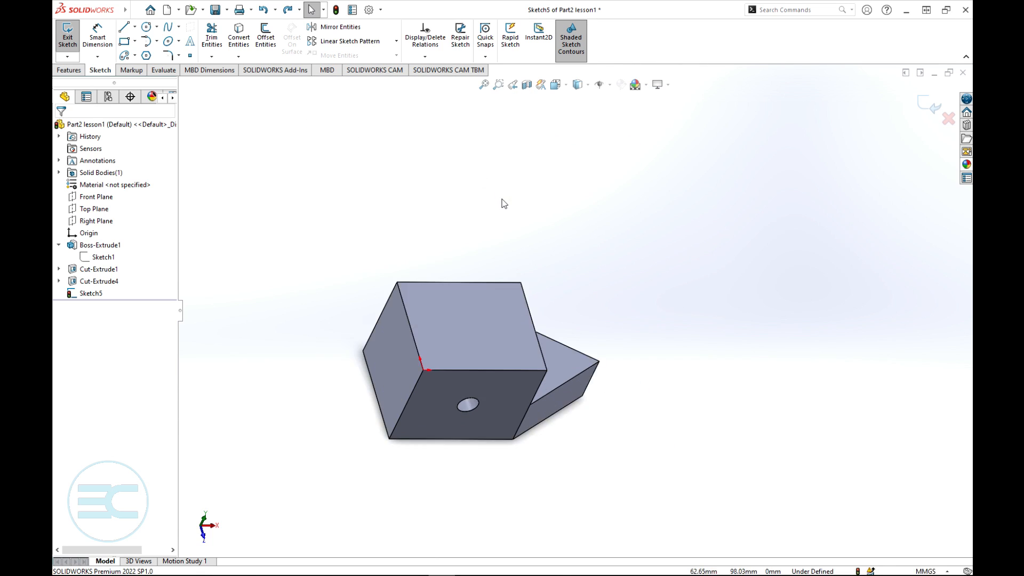
pyautogui.scroll(4, 533, 373)
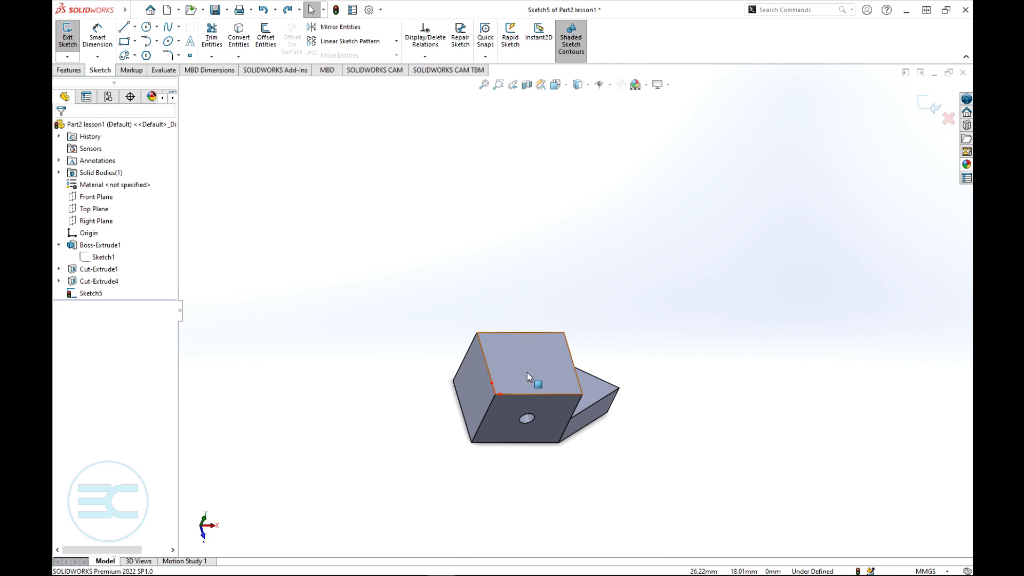
# - Leave the open Sketch5 and start an Extruded Cut with a new sketch on the rectangular block's upper face
pyautogui.click(70, 71)
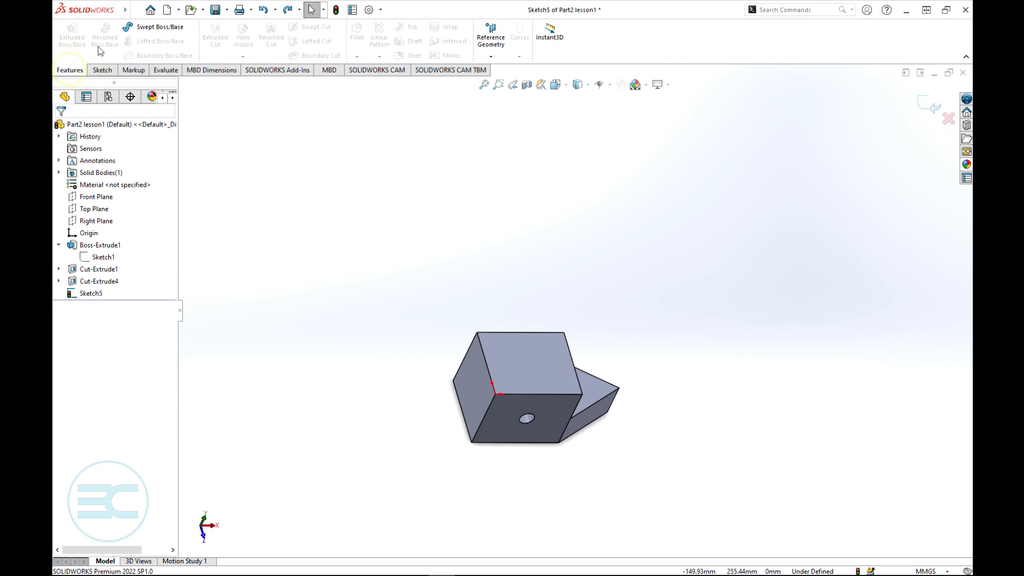
pyautogui.click(930, 107)
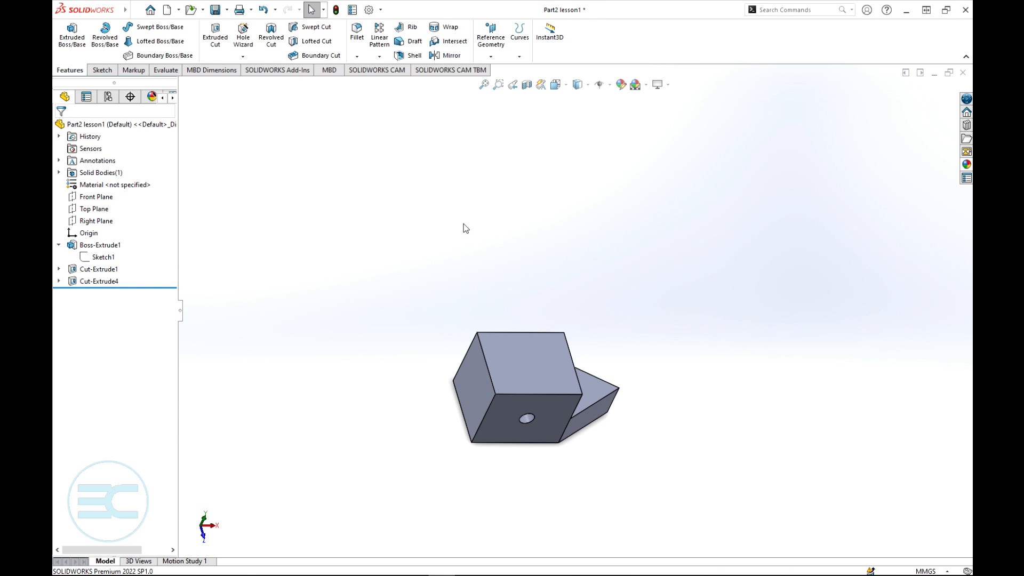
pyautogui.scroll(4, 578, 307)
pyautogui.scroll(-1, 667, 377)
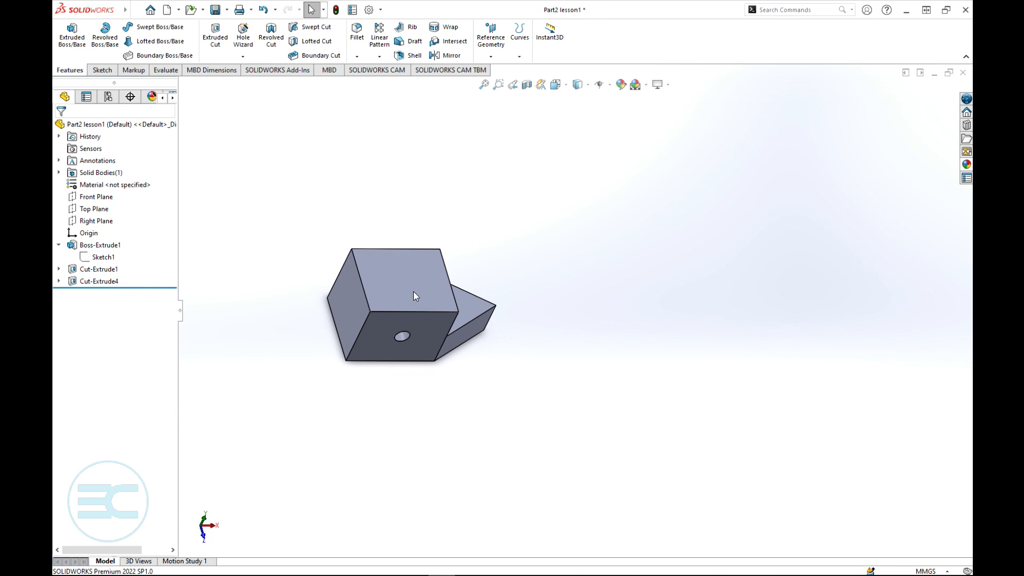
pyautogui.click(216, 39)
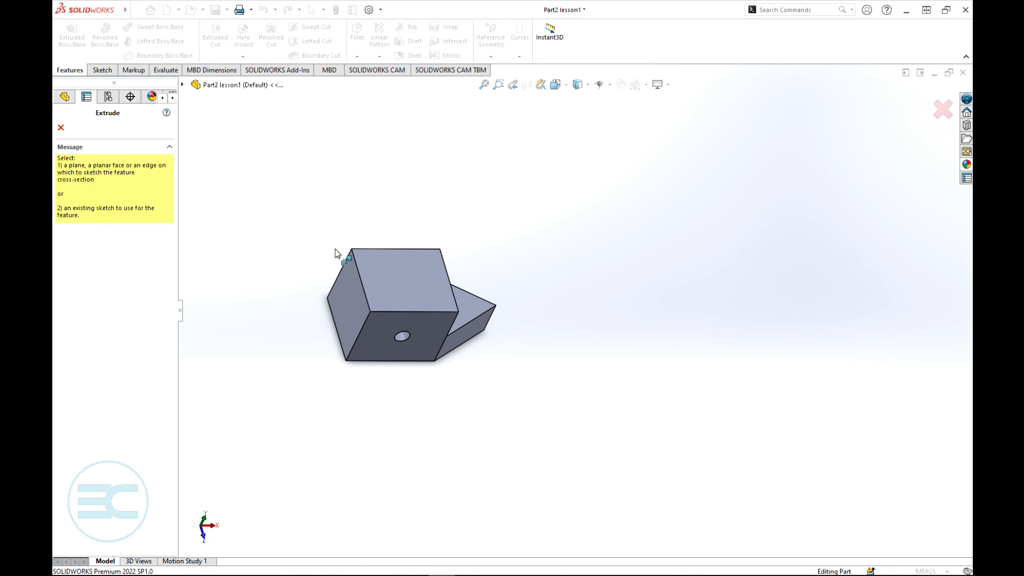
pyautogui.click(401, 276)
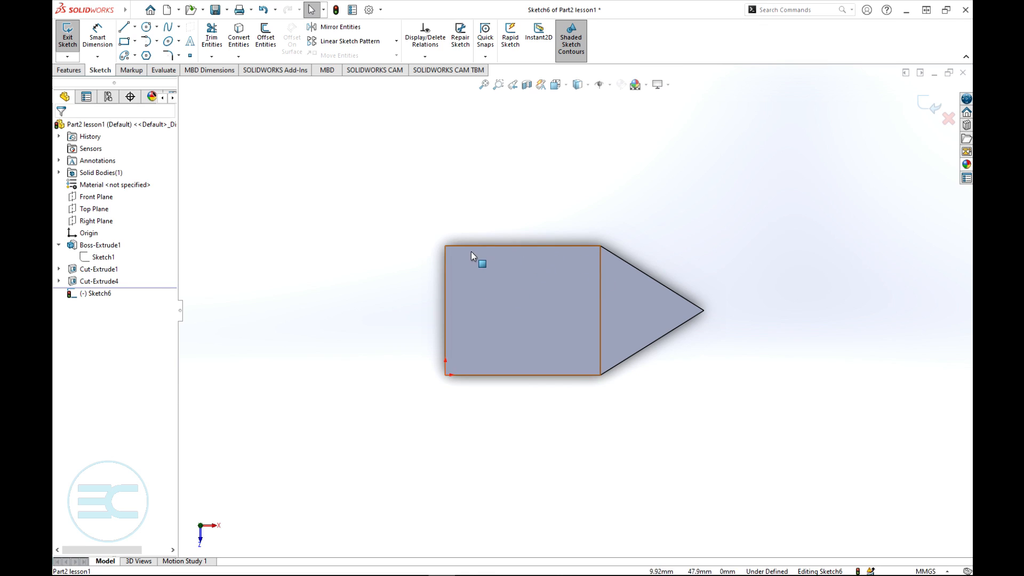
# - Draw a diagonal construction centerline from the origin to the opposite corner of the block's rectangular face
pyautogui.click(136, 28)
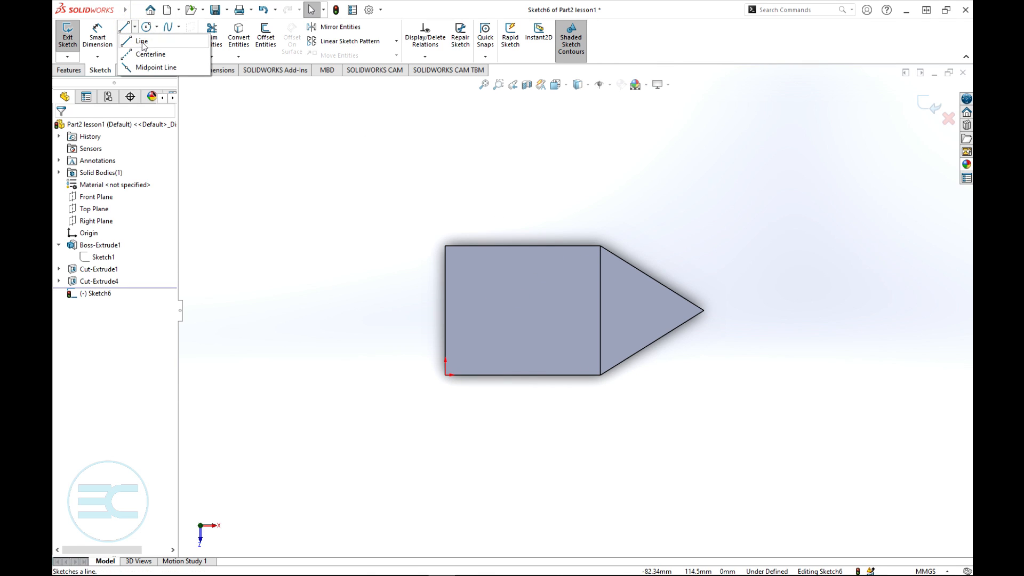
pyautogui.click(150, 54)
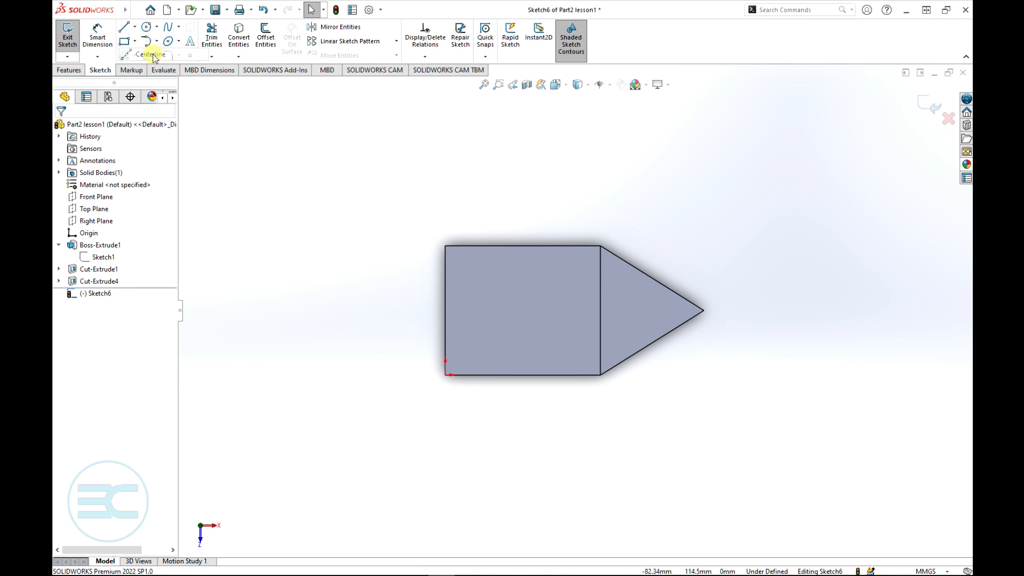
pyautogui.click(447, 375)
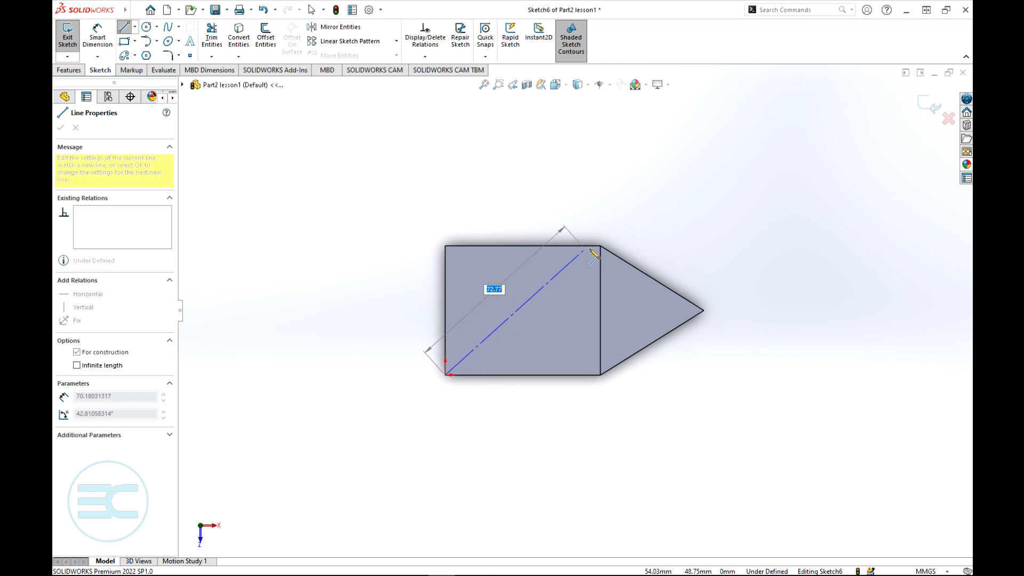
pyautogui.click(600, 247)
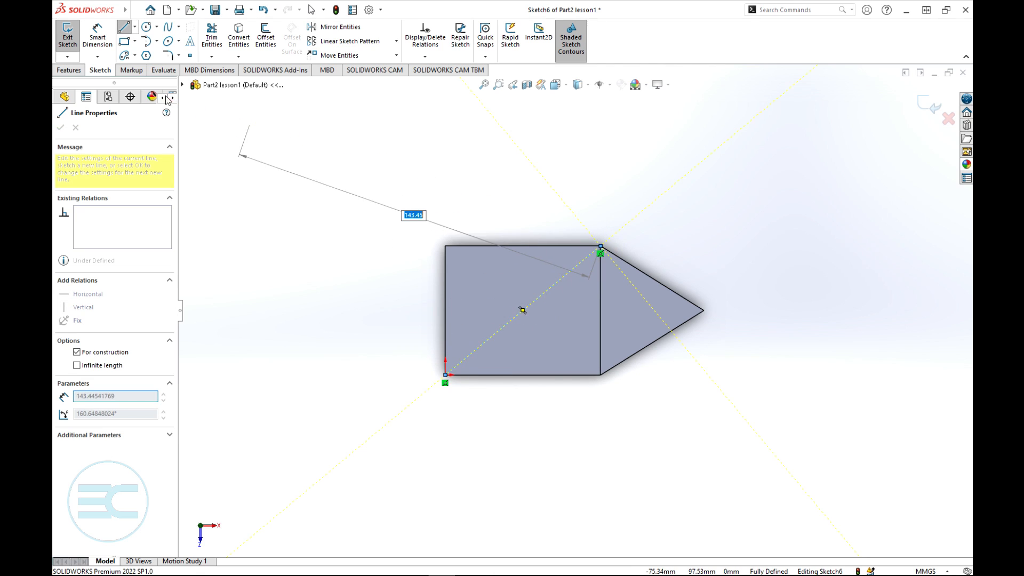
pyautogui.press('Escape')
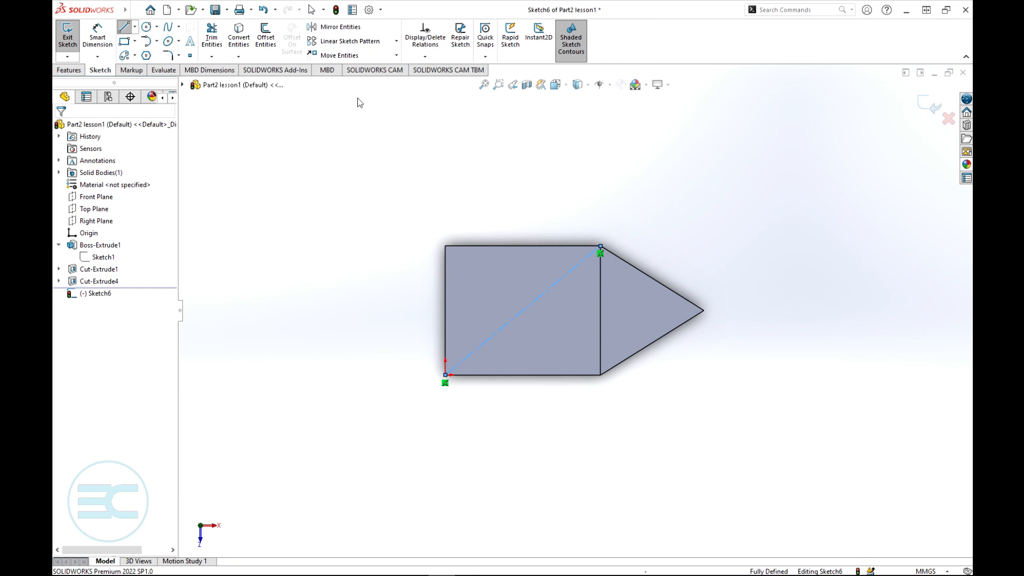
# - Sketch a circle of about 11 mm radius centered on the midpoint of the diagonal centerline
pyautogui.click(128, 28)
pyautogui.click(146, 28)
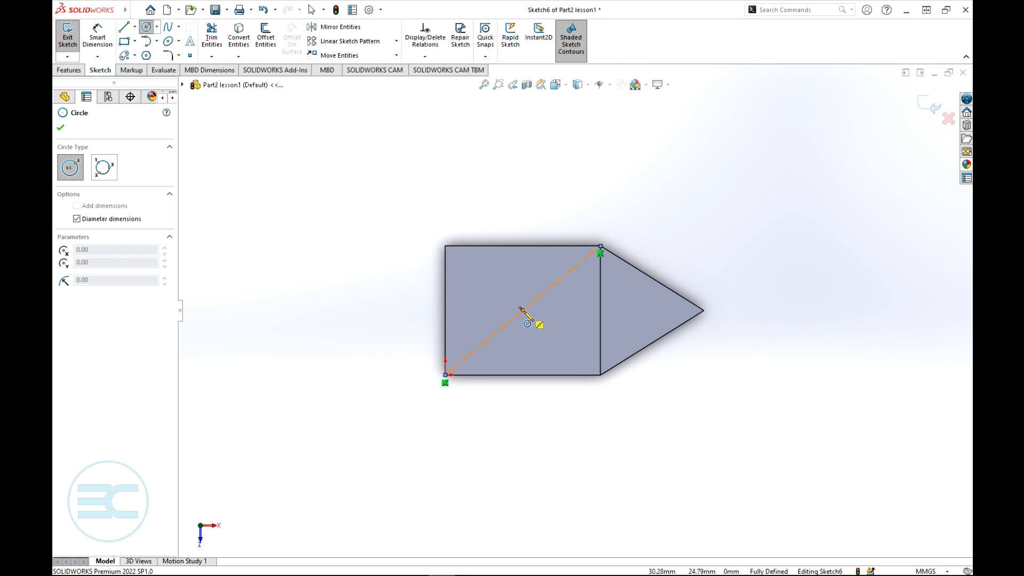
pyautogui.click(523, 310)
pyautogui.click(530, 284)
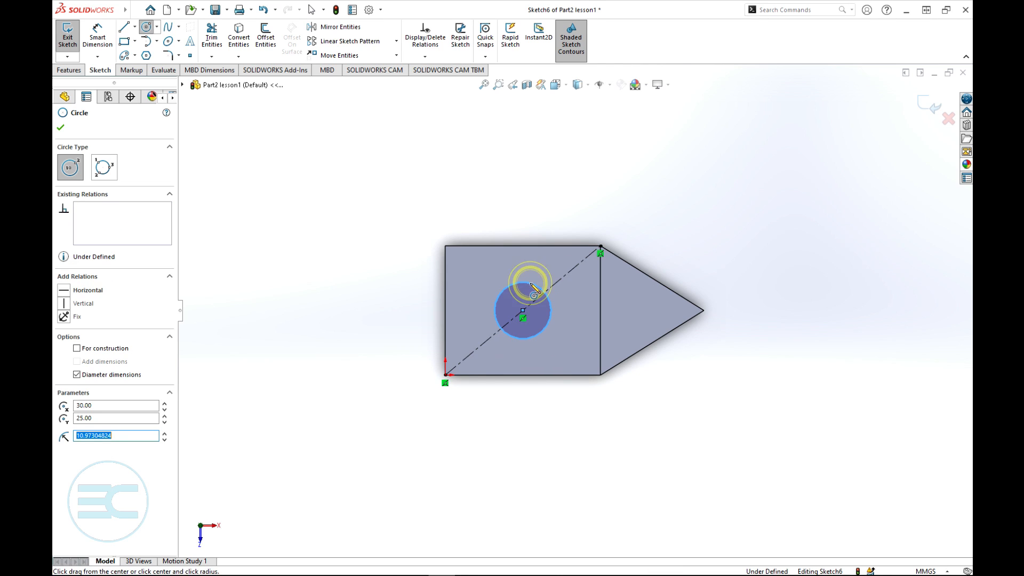
# - Dimension the circle on the block's upper face with a diameter of 15 mm
pyautogui.click(98, 35)
pyautogui.click(532, 283)
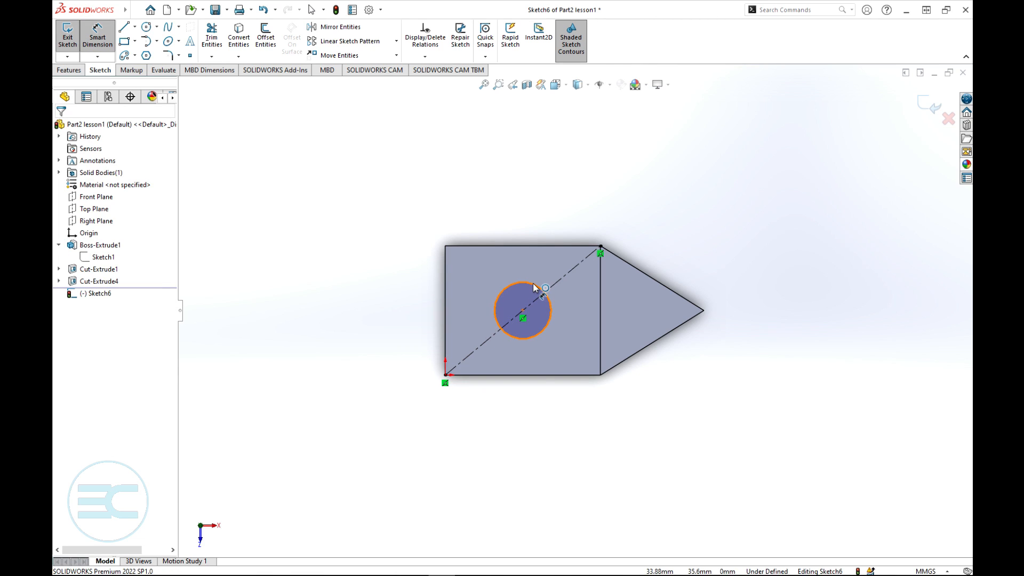
pyautogui.click(552, 206)
pyautogui.write('1')
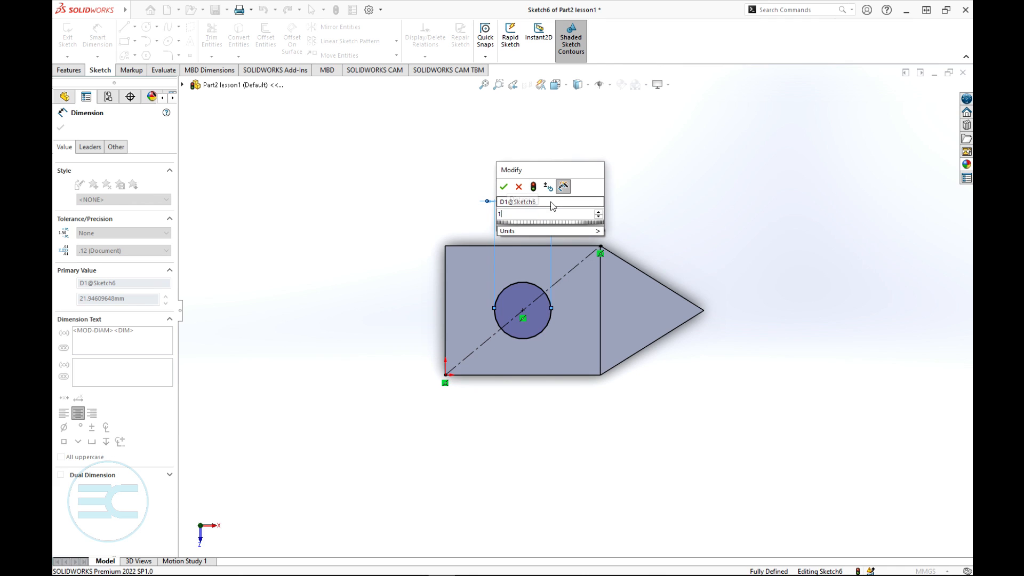
pyautogui.write('5')
pyautogui.press('Return')
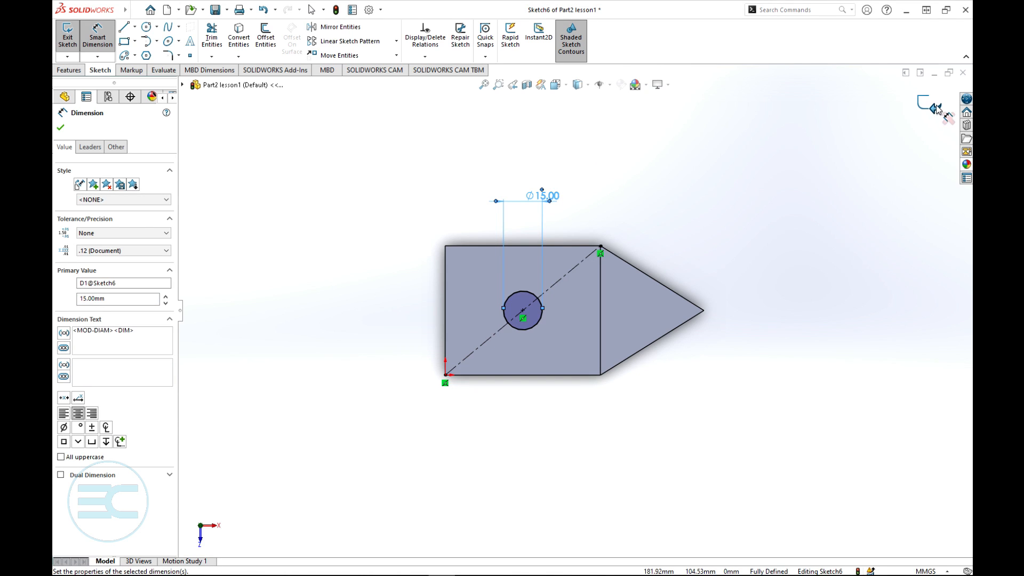
# - Finish the circle sketch and cut it through the block with the Through All end condition
pyautogui.click(933, 106)
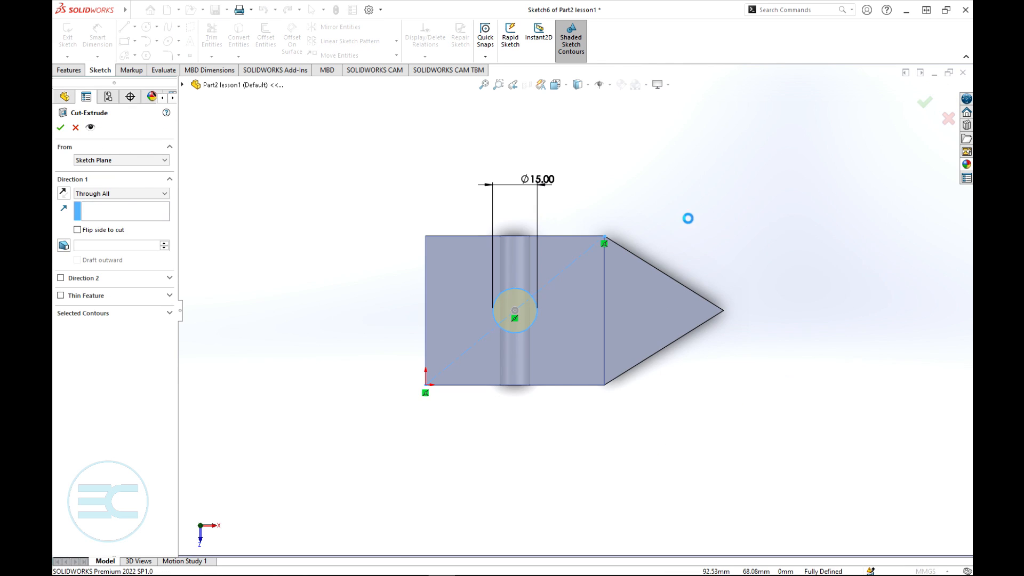
pyautogui.moveTo(688, 278)
pyautogui.mouseDown(button='middle')
pyautogui.moveTo(702, 174)
pyautogui.moveTo(763, 157)
pyautogui.moveTo(713, 101)
pyautogui.moveTo(723, 102)
pyautogui.moveTo(677, 242)
pyautogui.moveTo(688, 186)
pyautogui.mouseUp(button='middle')
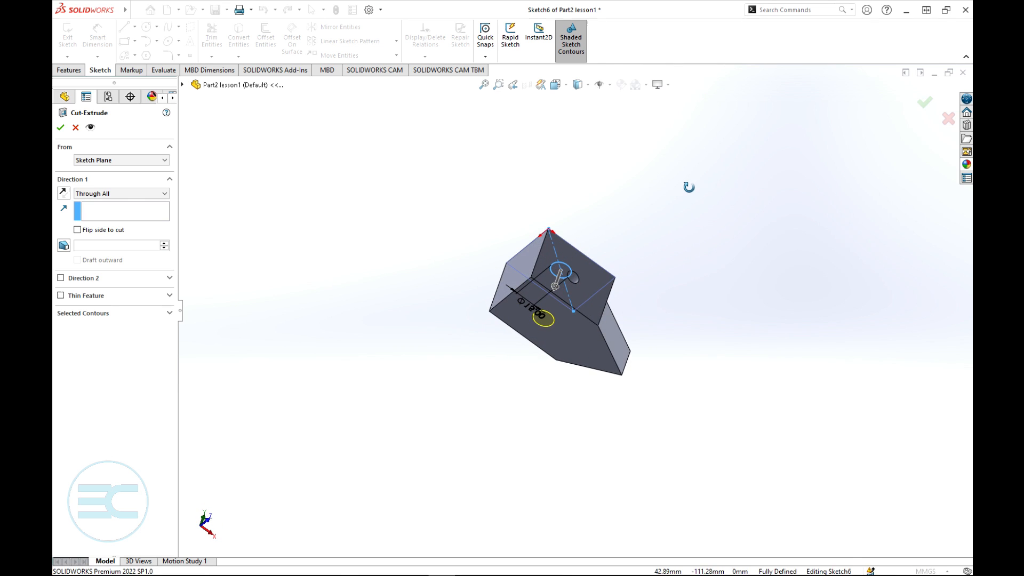
pyautogui.click(60, 128)
# - Examine the new vertical hole and the crossing side hole from several directions
pyautogui.moveTo(677, 272); pyautogui.dragTo(654, 341, button='middle')
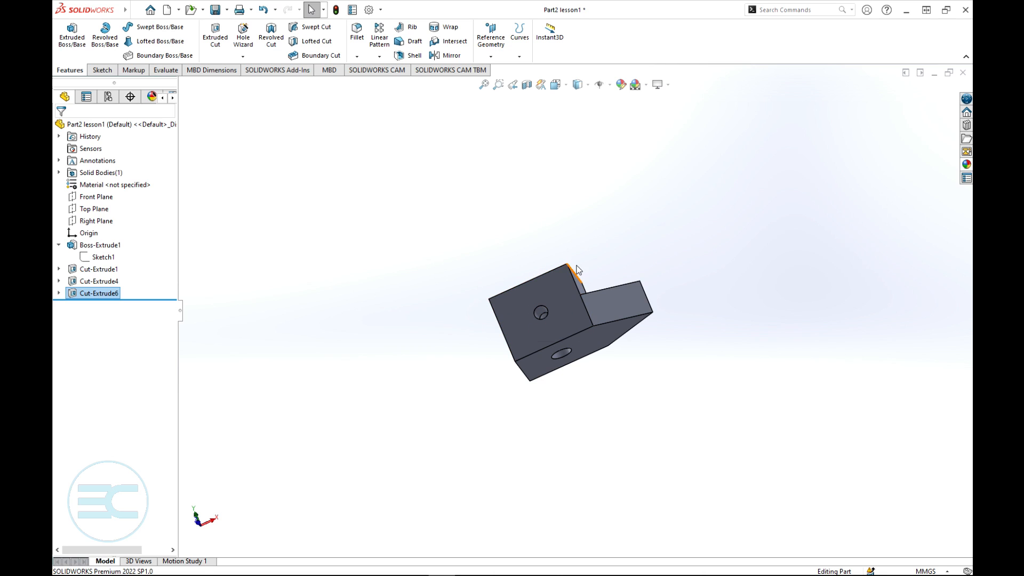
pyautogui.scroll(-5, 542, 324)
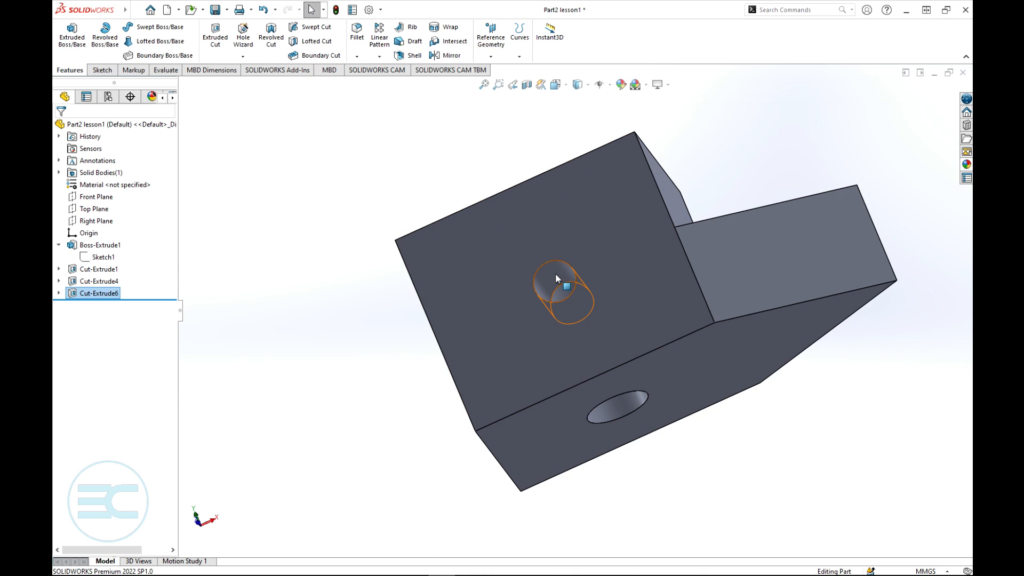
pyautogui.scroll(6, 533, 295)
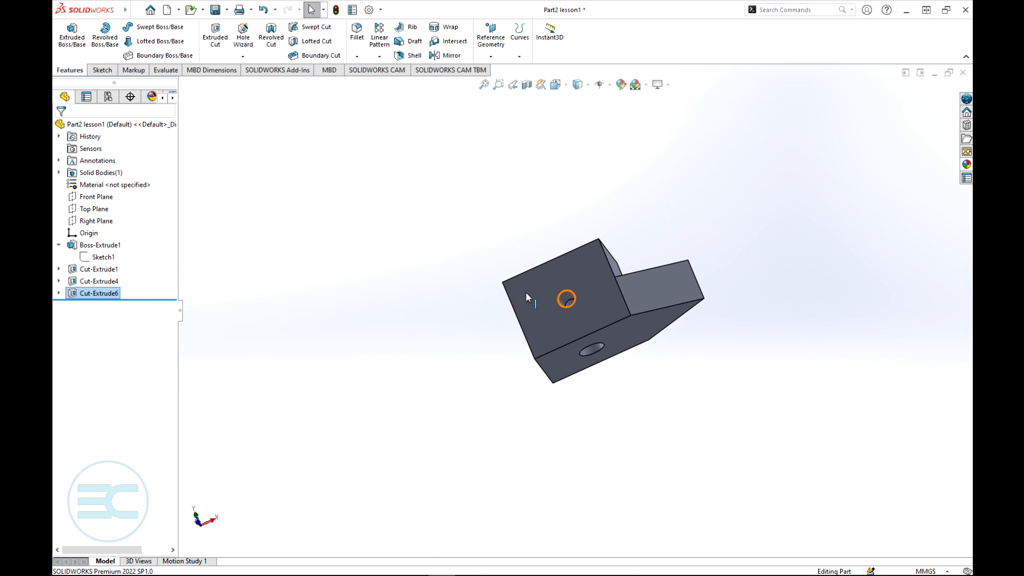
pyautogui.moveTo(539, 296); pyautogui.dragTo(605, 350, button='middle')
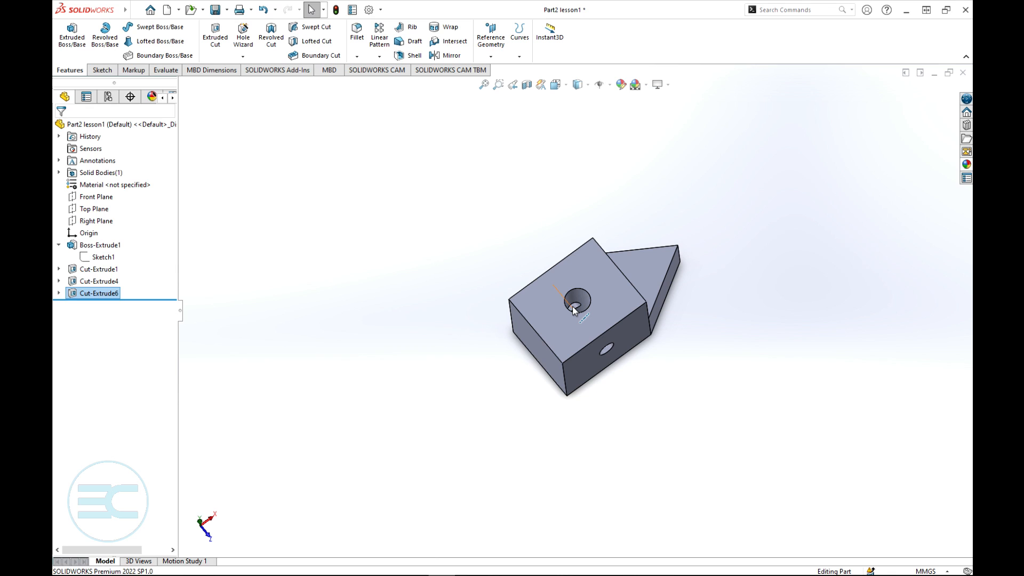
pyautogui.moveTo(582, 483); pyautogui.dragTo(543, 443, button='middle')
pyautogui.scroll(-5, 678, 344)
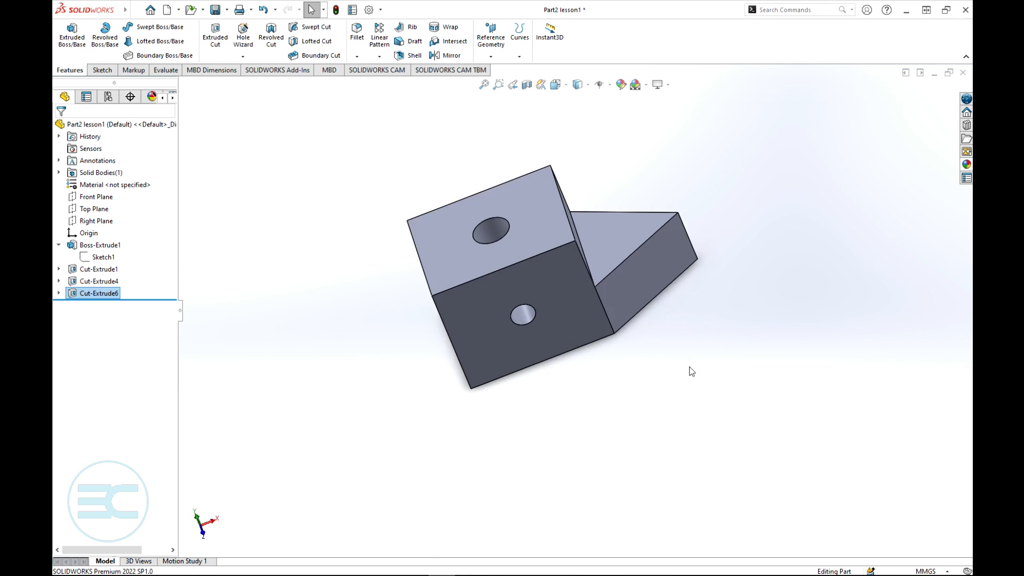
pyautogui.scroll(3, 677, 341)
pyautogui.scroll(-3, 636, 158)
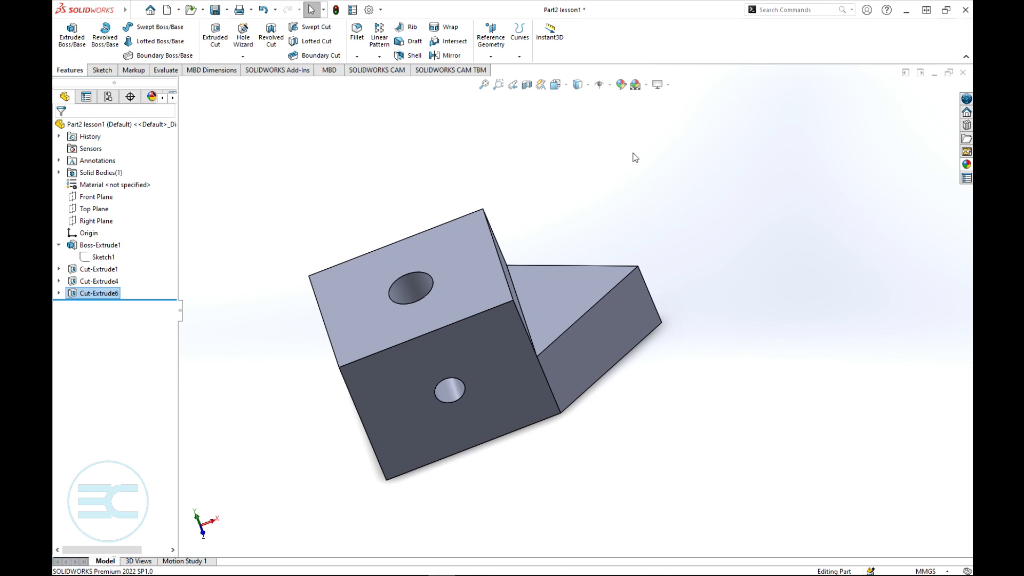
# - Turn on Instant3D for direct editing of the bracket
pyautogui.click(554, 42)
pyautogui.moveTo(709, 181)
pyautogui.mouseDown(button='middle')
pyautogui.moveTo(702, 188)
pyautogui.moveTo(757, 258)
pyautogui.moveTo(714, 200)
pyautogui.moveTo(727, 190)
pyautogui.moveTo(704, 187)
pyautogui.moveTo(712, 197)
pyautogui.mouseUp(button='middle')
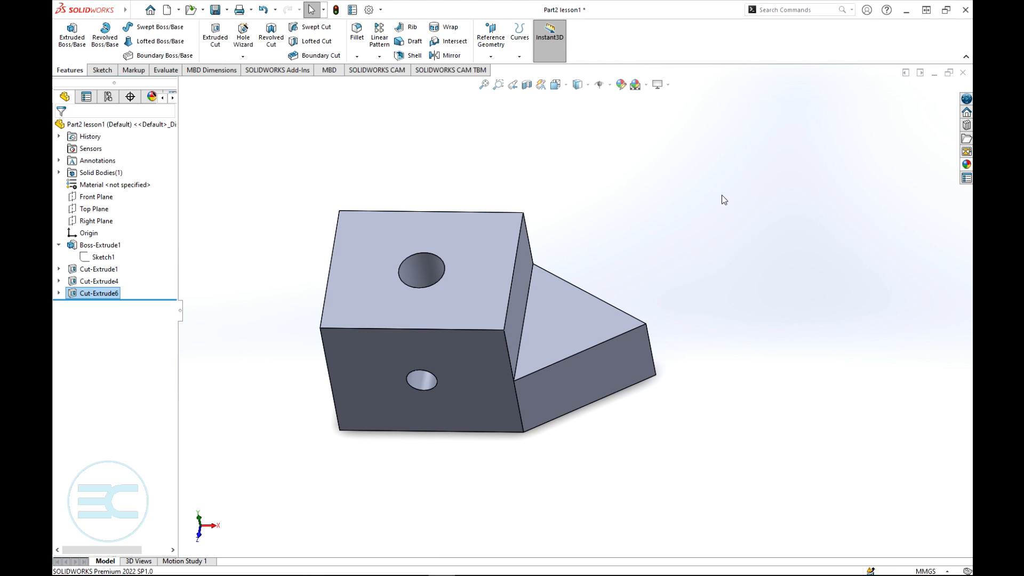
pyautogui.scroll(2, 737, 223)
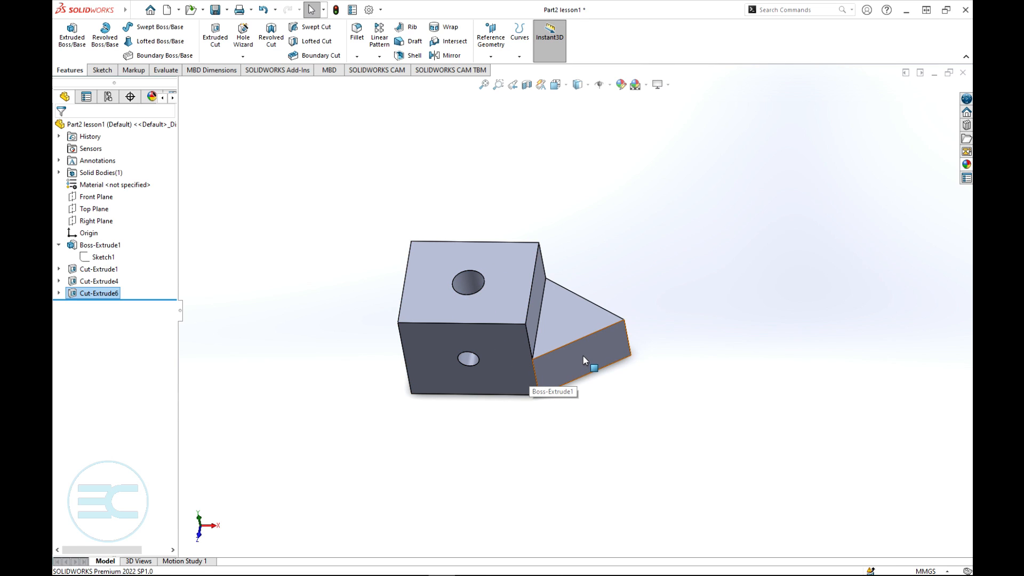
pyautogui.click(552, 46)
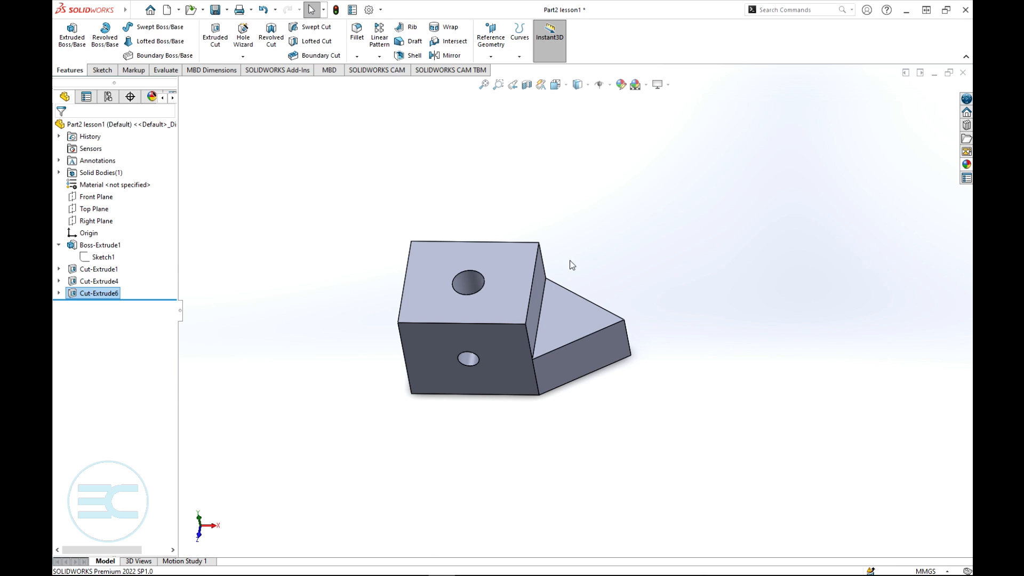
# - Show the dimensions of the wedge's sloped side face and stretch the bracket's overall length to about 114 mm at the tip
pyautogui.click(571, 358)
pyautogui.moveTo(482, 363); pyautogui.dragTo(640, 343, button='middle')
pyautogui.press('Escape')
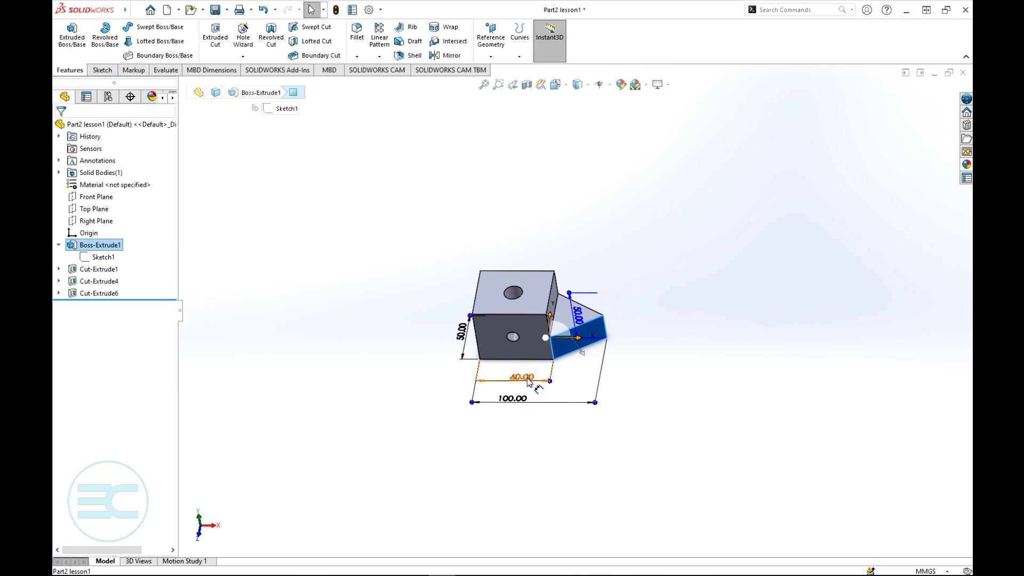
pyautogui.moveTo(647, 354); pyautogui.dragTo(647, 310, button='middle')
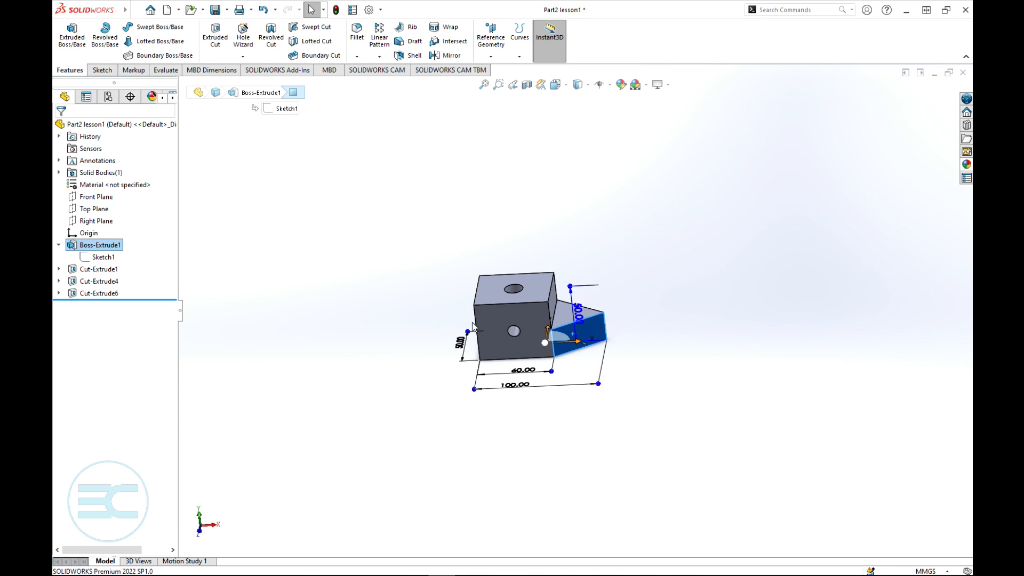
pyautogui.moveTo(646, 368); pyautogui.dragTo(657, 393, button='middle')
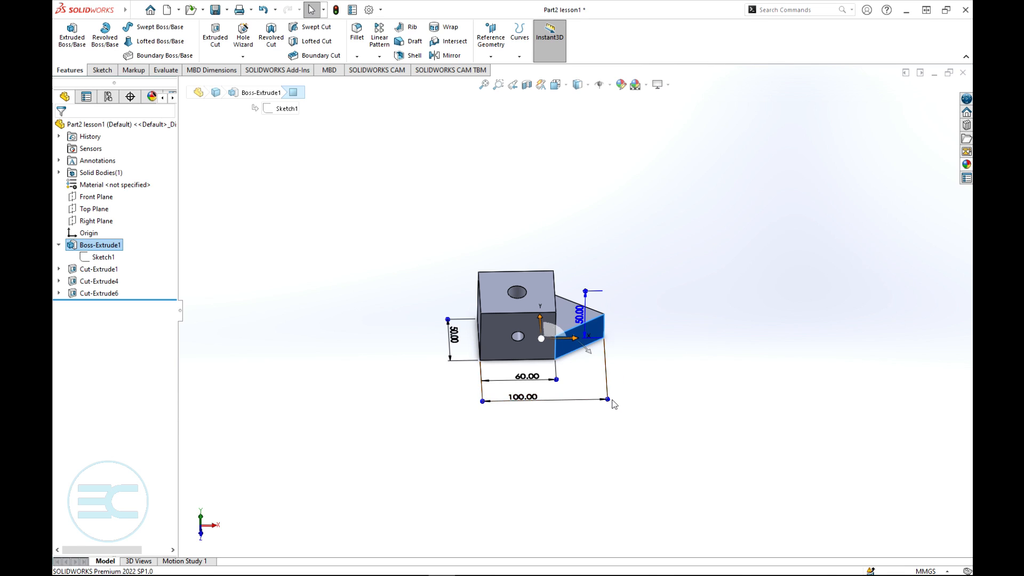
pyautogui.moveTo(607, 401); pyautogui.dragTo(645, 379)
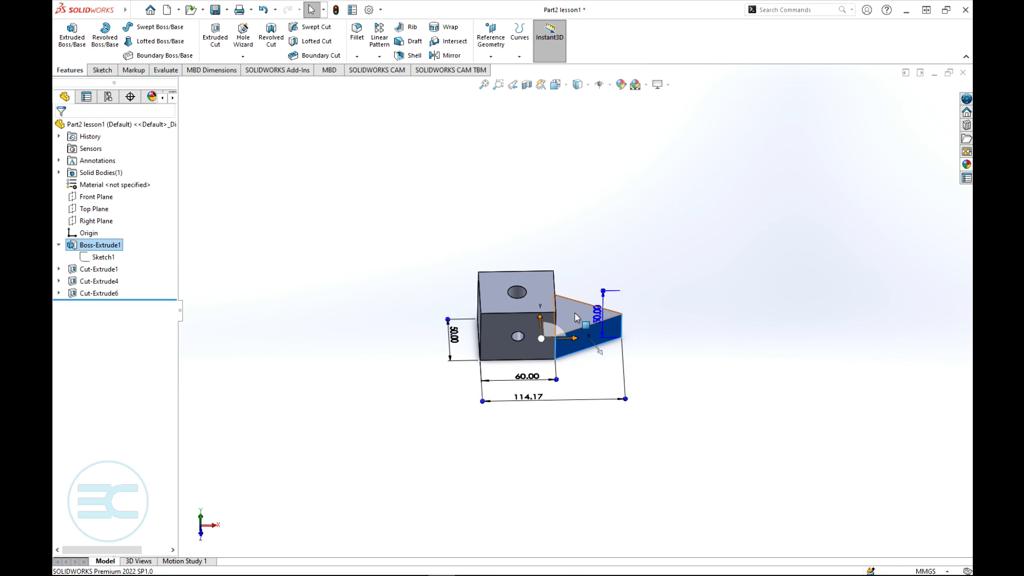
# - Pull the block's upper face upward to raise the extrusion height to about 71 mm
pyautogui.moveTo(575, 315); pyautogui.dragTo(543, 293, button='middle')
pyautogui.click(544, 295)
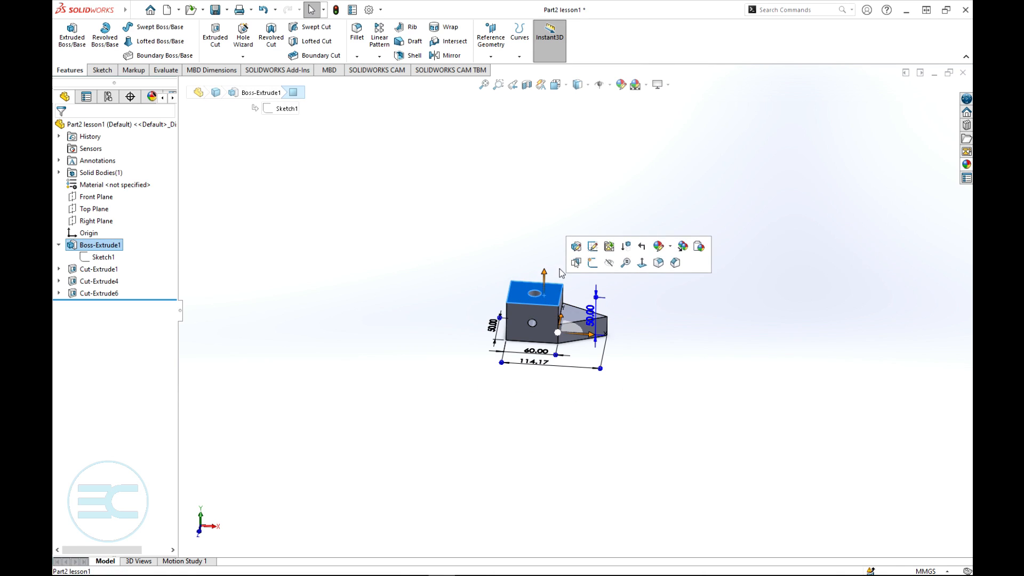
pyautogui.moveTo(545, 273)
pyautogui.mouseDown()
pyautogui.moveTo(556, 218)
pyautogui.moveTo(554, 281)
pyautogui.moveTo(549, 255)
pyautogui.mouseUp()
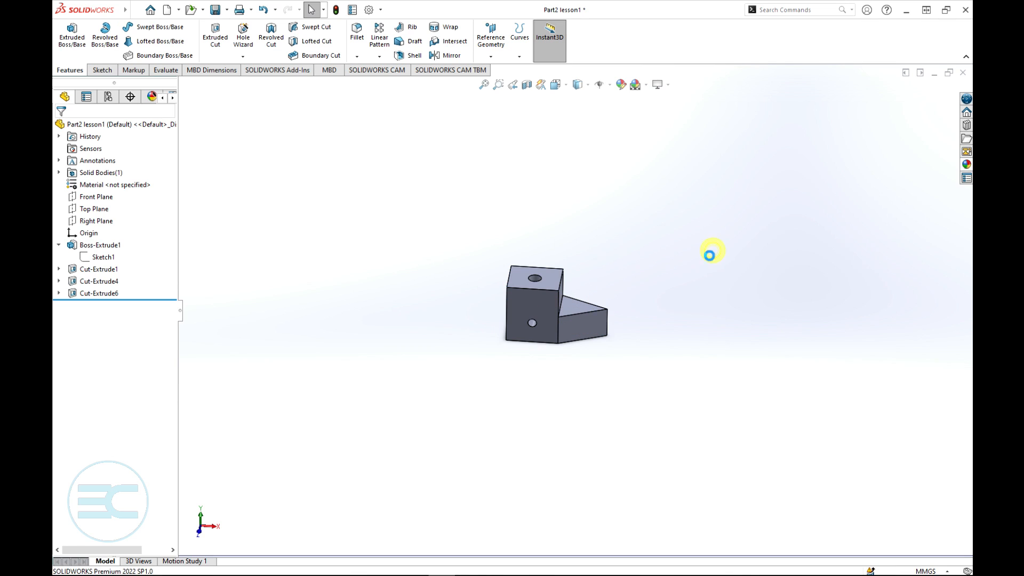
# - Try to stretch the bracket's overall length from the block end through the block's front face dimensions, and clear the selection
pyautogui.click(541, 306)
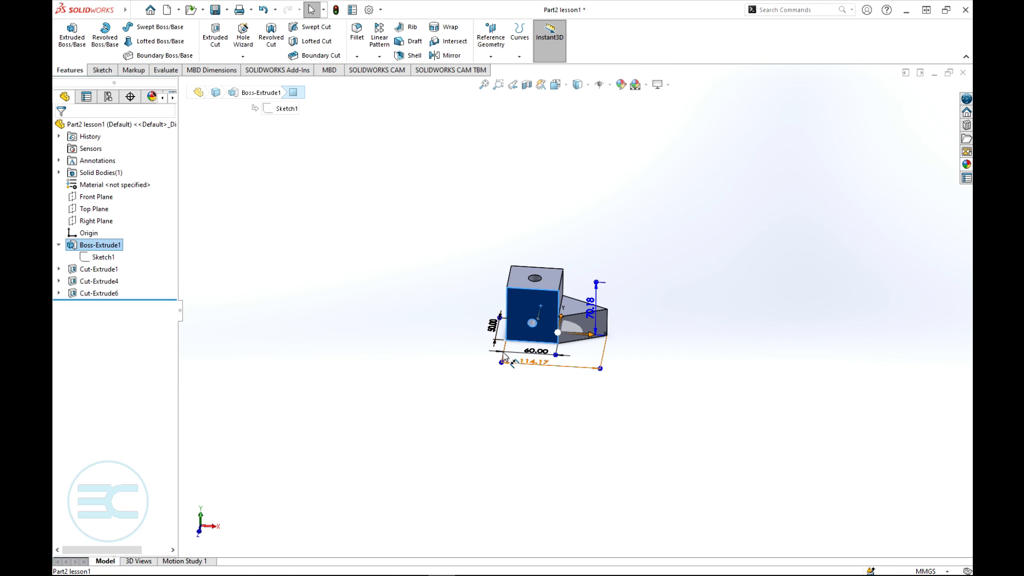
pyautogui.moveTo(501, 363); pyautogui.dragTo(495, 393)
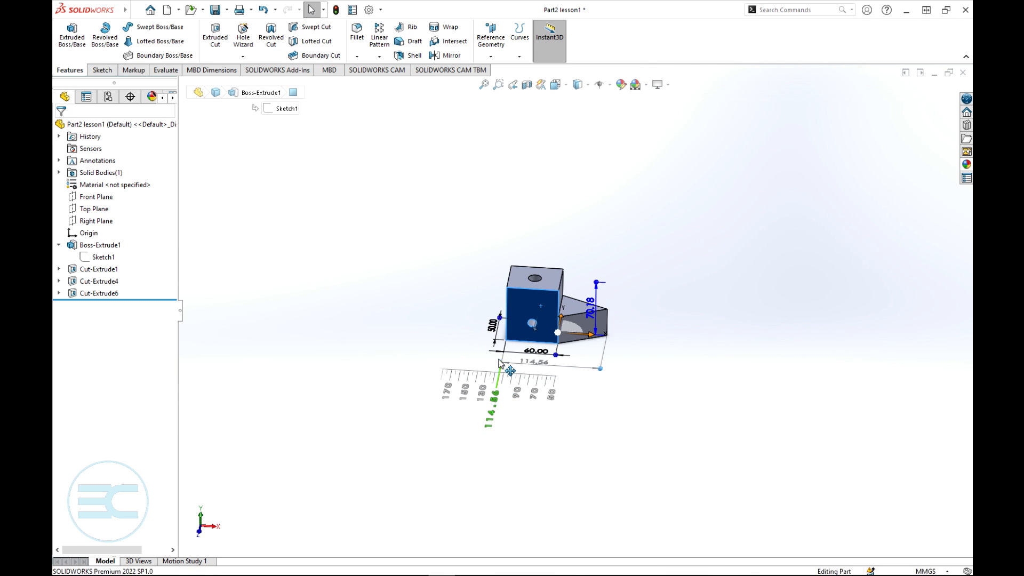
pyautogui.moveTo(499, 360); pyautogui.dragTo(506, 354)
pyautogui.click(654, 338)
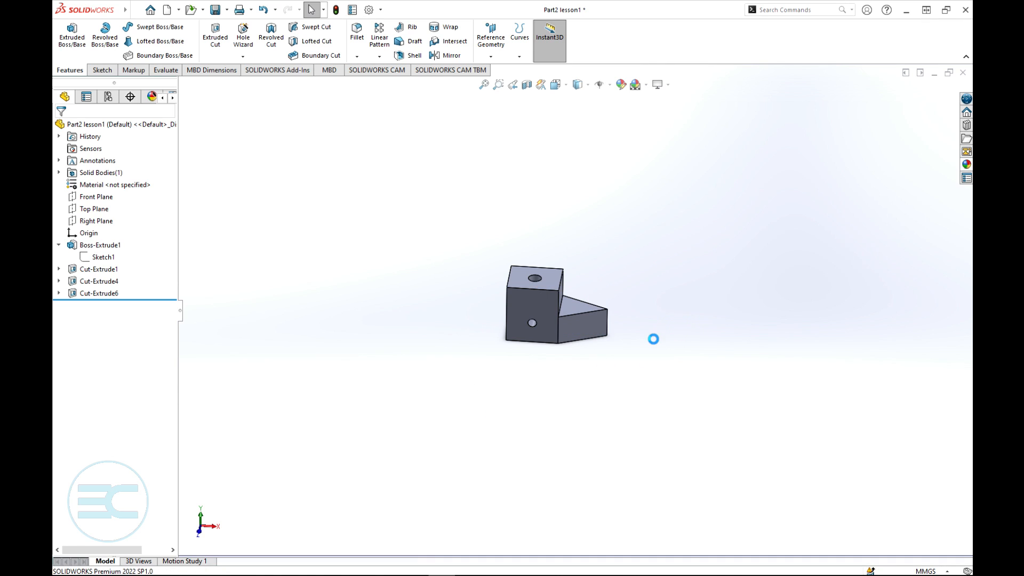
# - Turn off Instant3D for the resized bracket
pyautogui.scroll(-4, 653, 327)
pyautogui.scroll(3, 652, 326)
pyautogui.scroll(2, 573, 304)
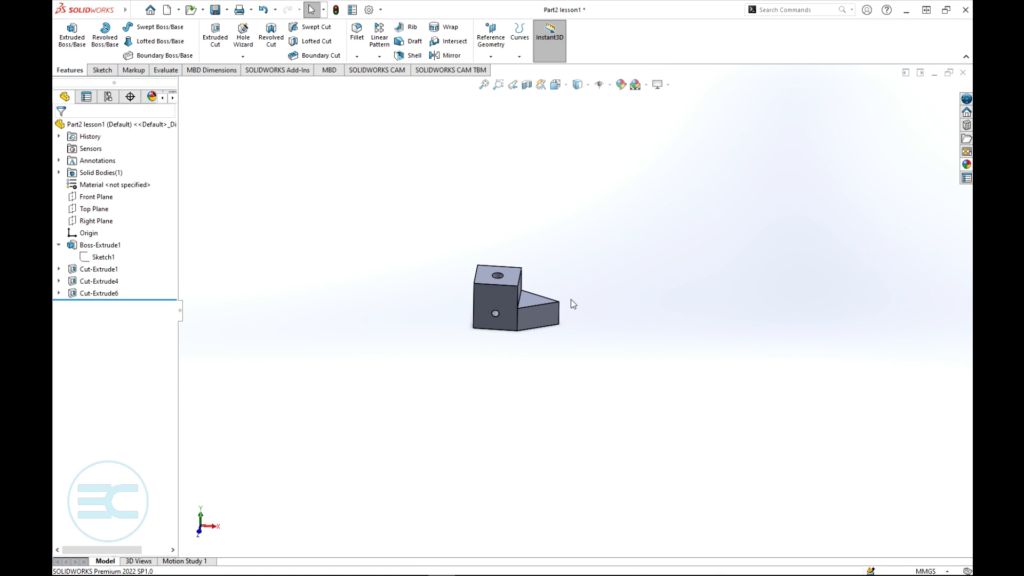
pyautogui.moveTo(643, 256); pyautogui.dragTo(614, 271, button='middle')
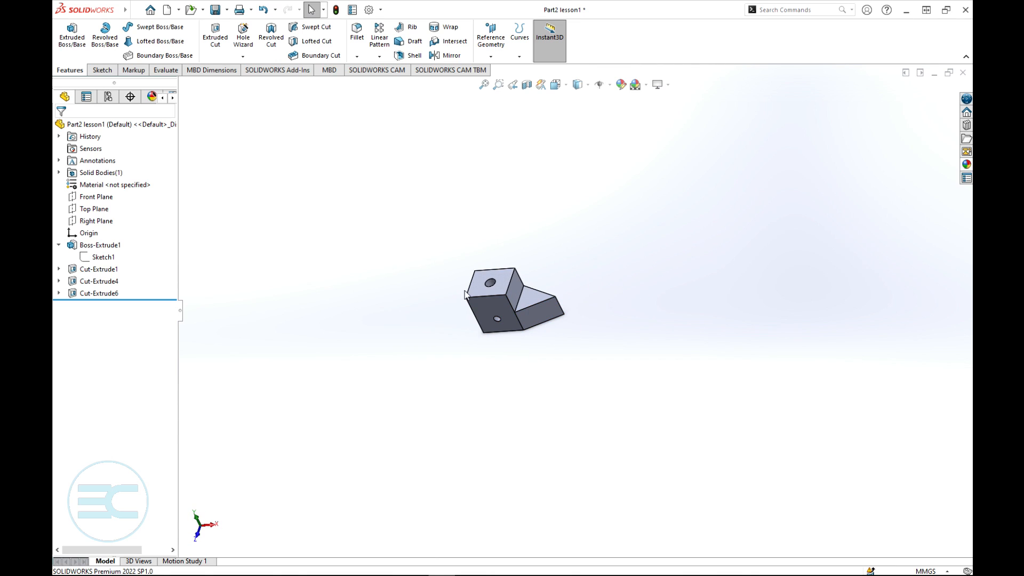
pyautogui.scroll(-4, 466, 294)
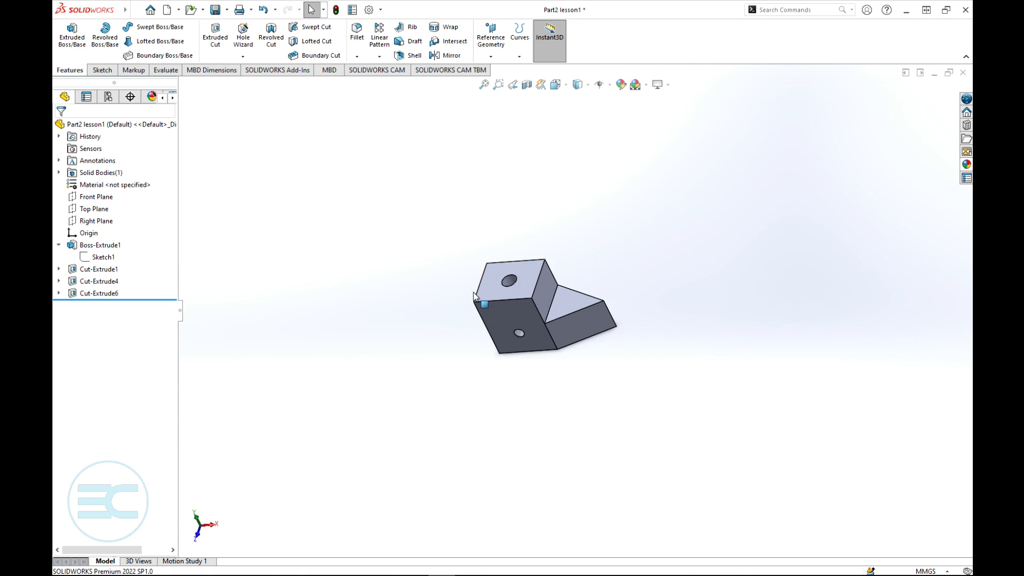
pyautogui.click(556, 55)
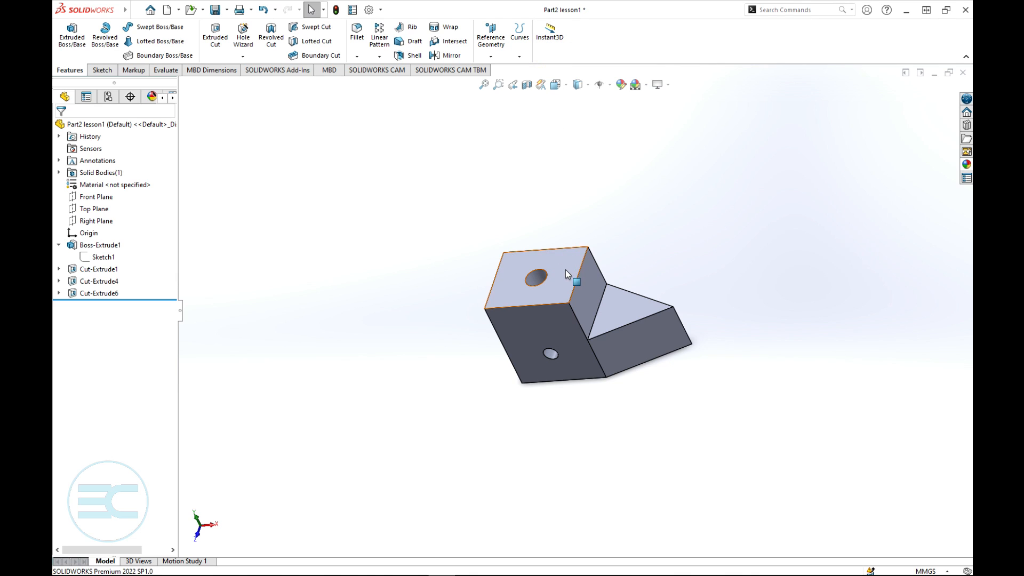
pyautogui.scroll(-4, 565, 270)
pyautogui.scroll(4, 533, 259)
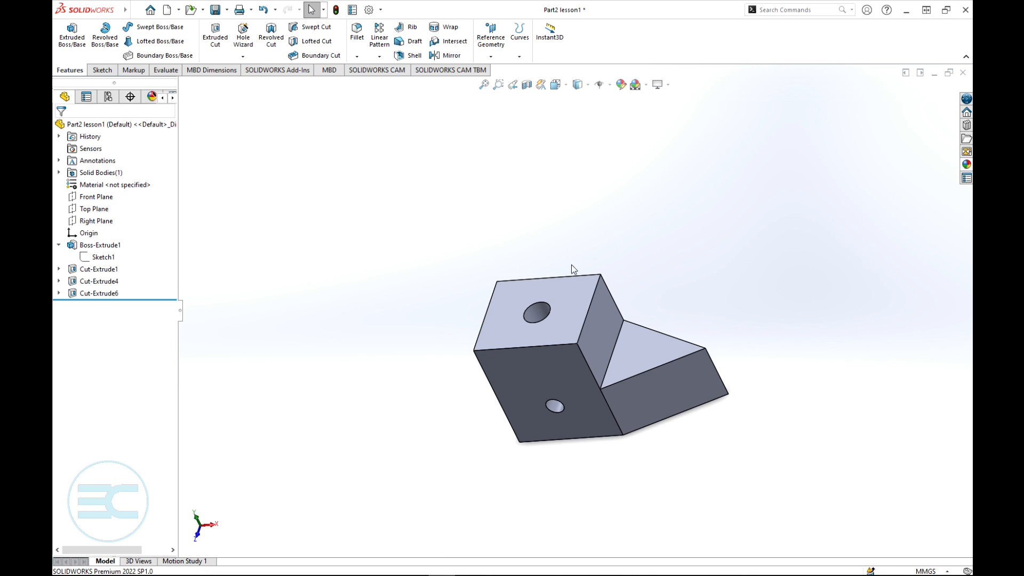
pyautogui.scroll(3, 587, 309)
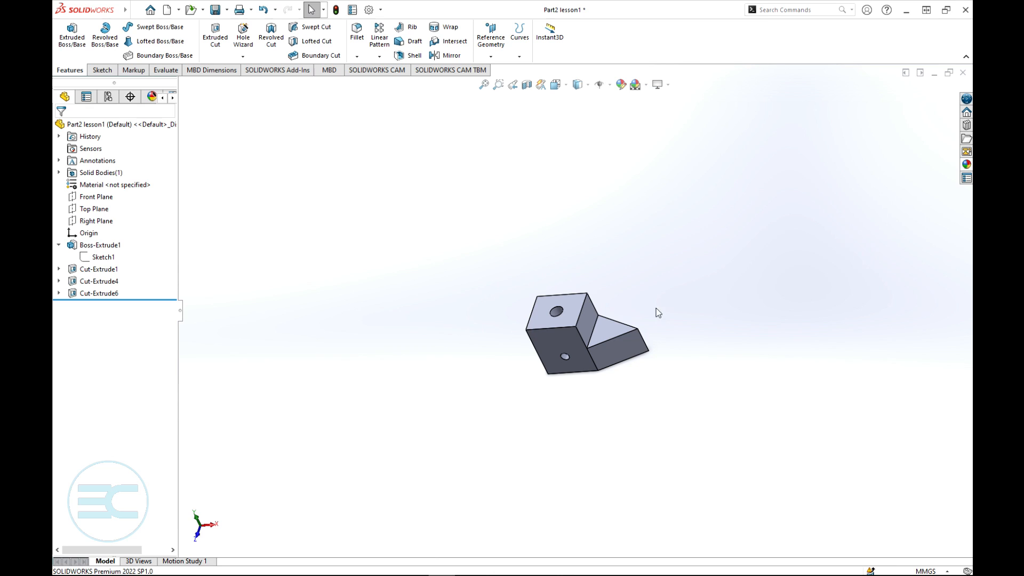
pyautogui.moveTo(608, 271); pyautogui.dragTo(605, 409, button='middle')
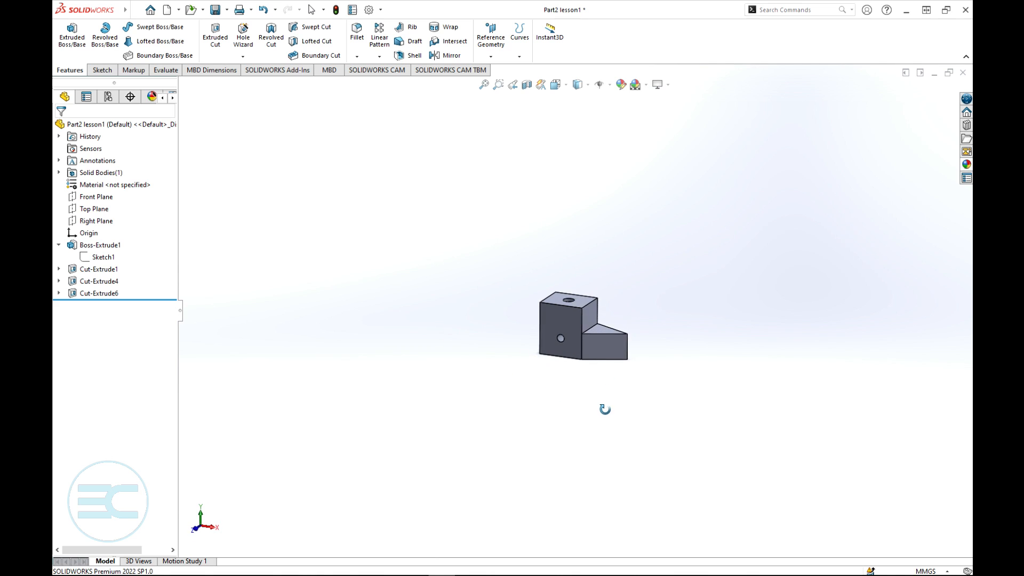
pyautogui.moveTo(630, 289); pyautogui.dragTo(584, 335, button='middle')
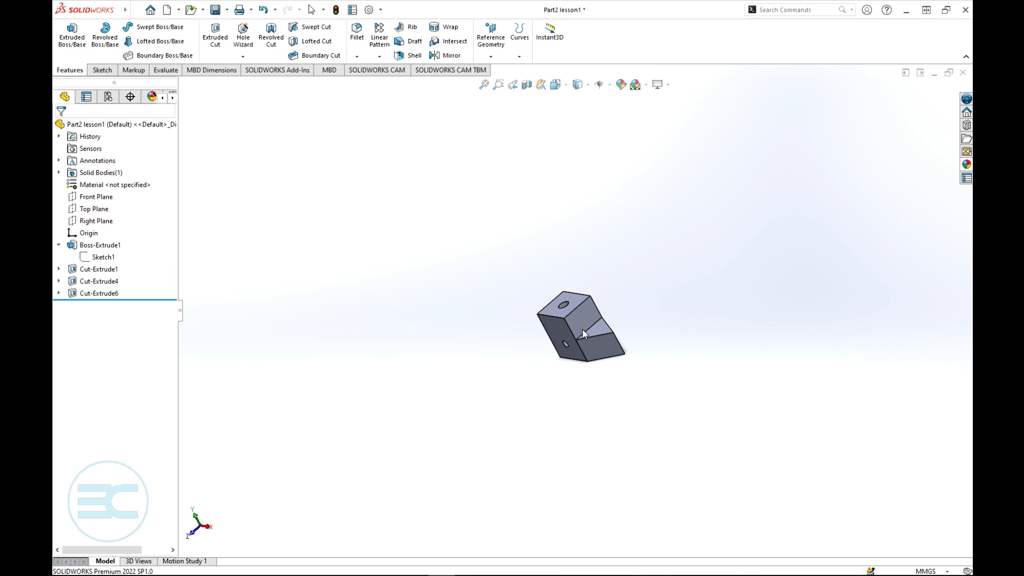